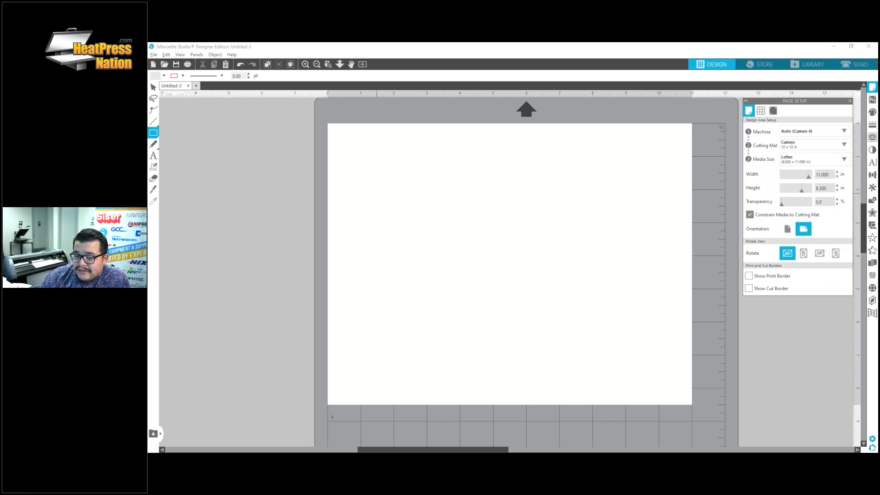
Step: Draw a rectangle about 7.3 in wide and 4.25 in high in the middle of the page
mouse_move(401, 187)
mouse_down()
mouse_move(543, 279)
mouse_move(645, 328)
mouse_up()
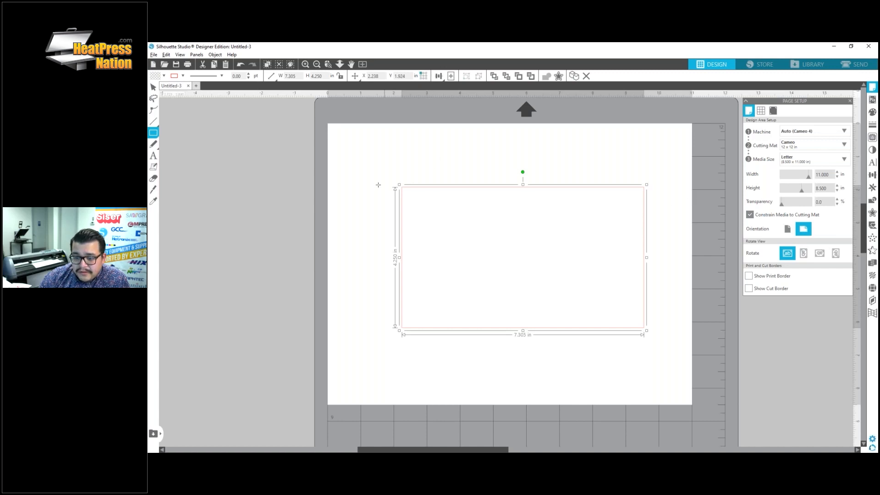
click(155, 134)
click(187, 132)
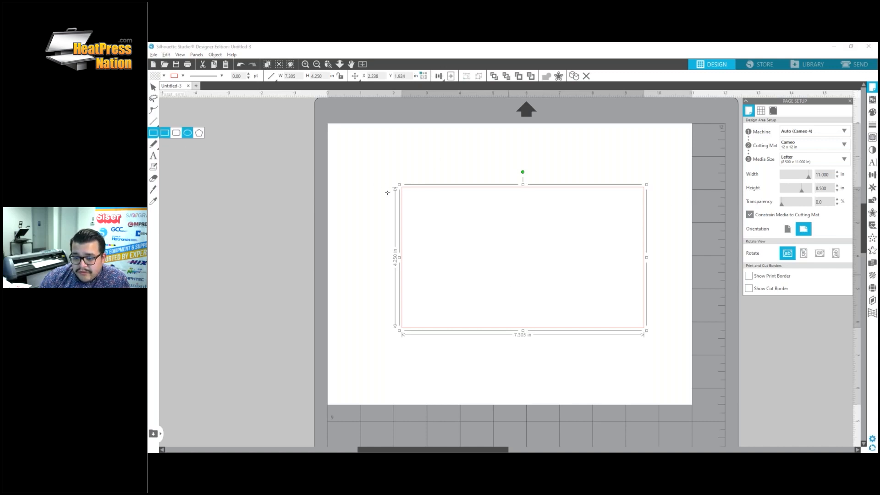
click(153, 87)
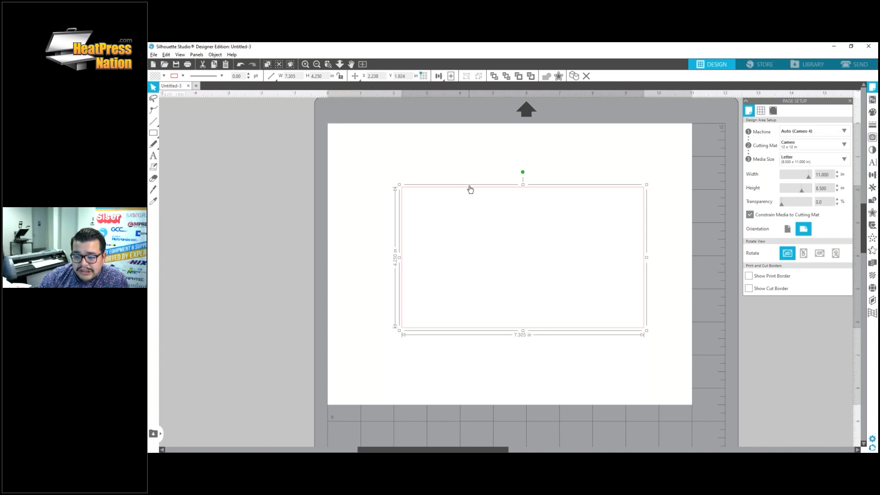
double_click(289, 75)
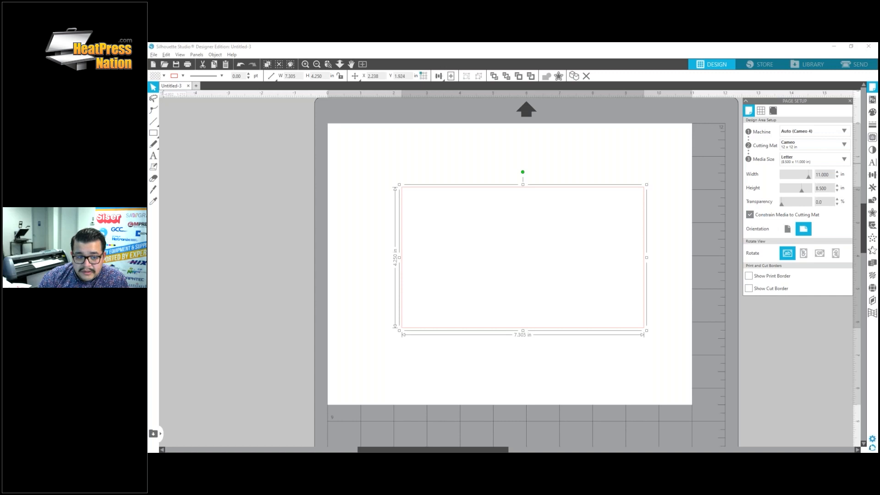
Step: Bring up Calculator and add 0.25 to 7.25 to work out the rectangle's width
drag(151, 186, 574, 120)
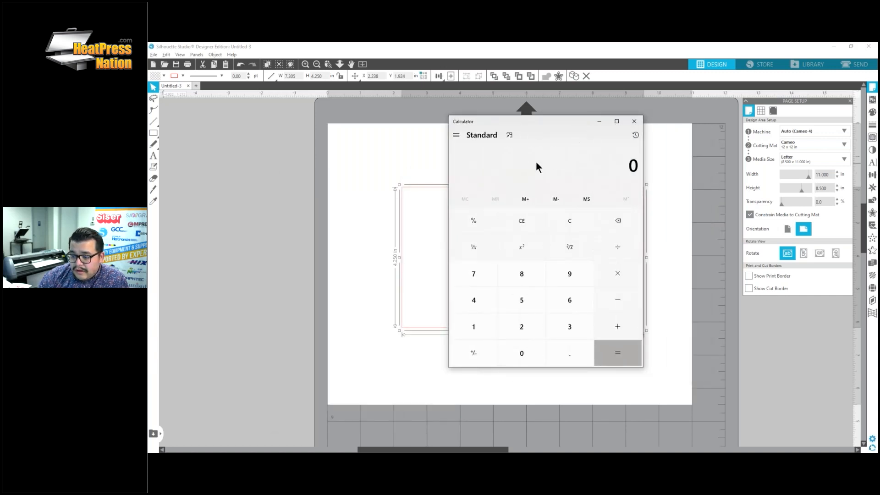
click(472, 276)
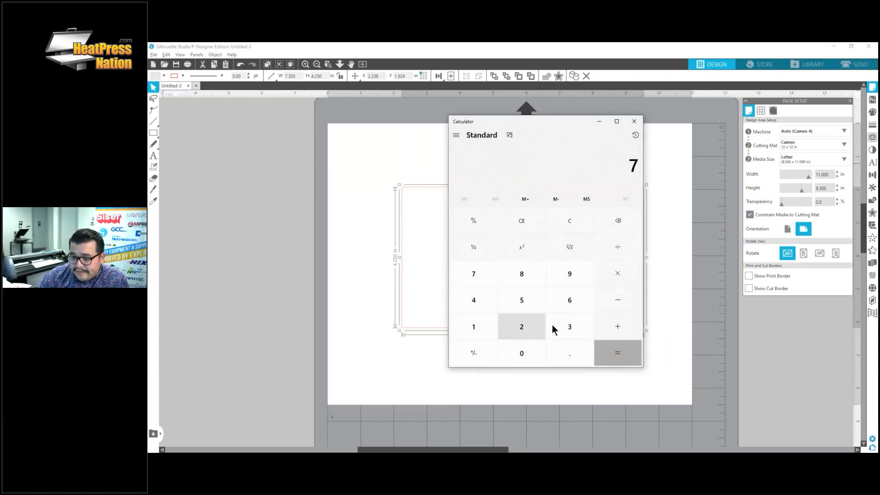
click(568, 356)
click(524, 326)
click(524, 303)
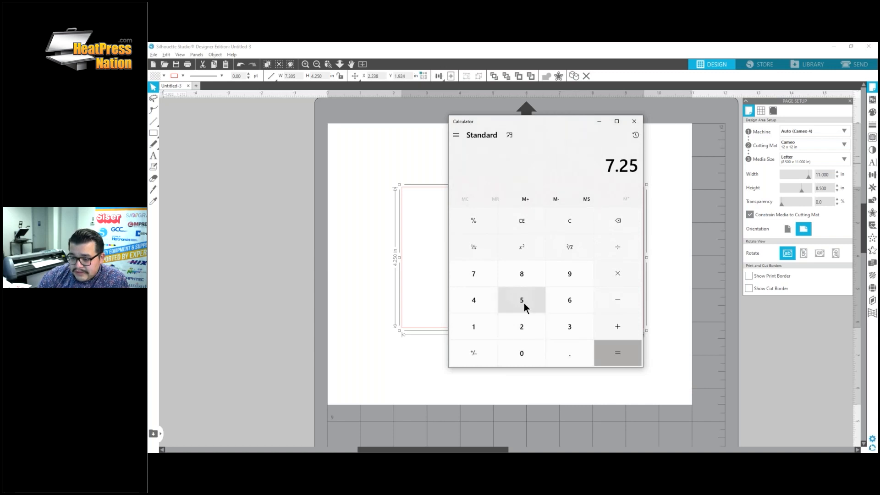
click(621, 326)
click(563, 355)
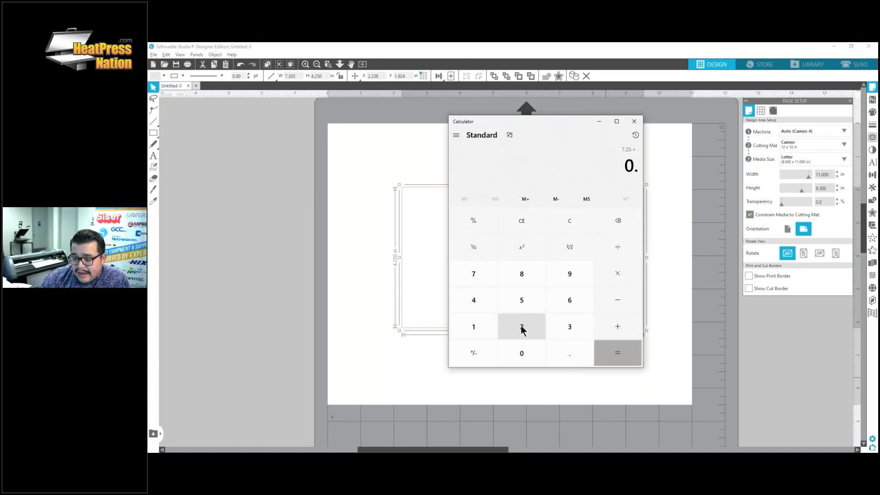
click(523, 329)
click(527, 303)
click(615, 348)
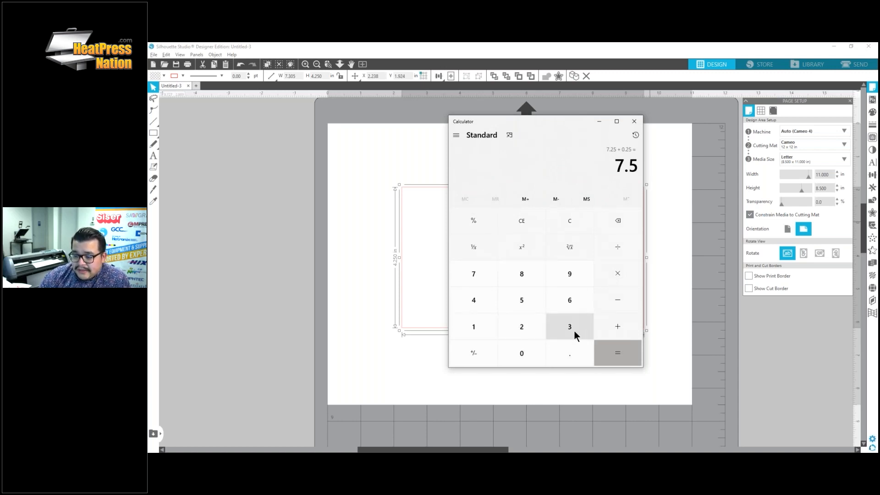
Step: Clear the calculation, add 0.25 to 5.25 for the rectangle's height, and switch back to Silhouette Studio
click(571, 223)
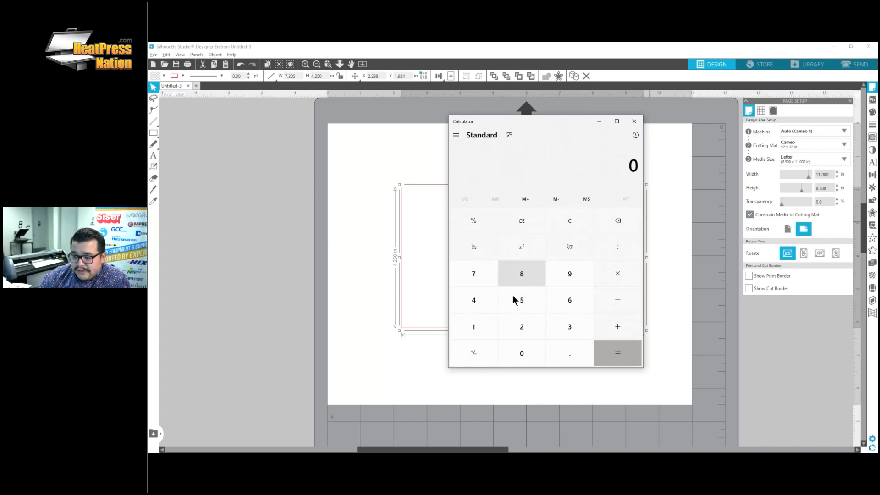
click(511, 297)
click(566, 355)
click(535, 328)
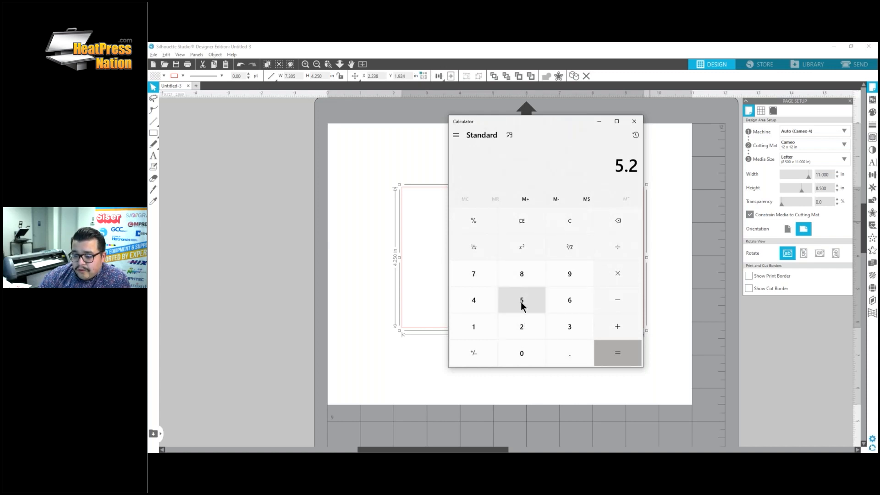
click(520, 301)
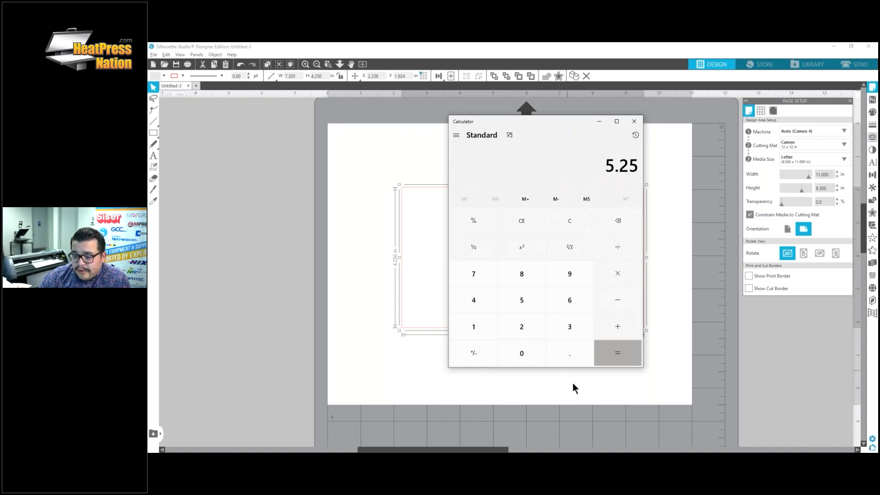
click(621, 324)
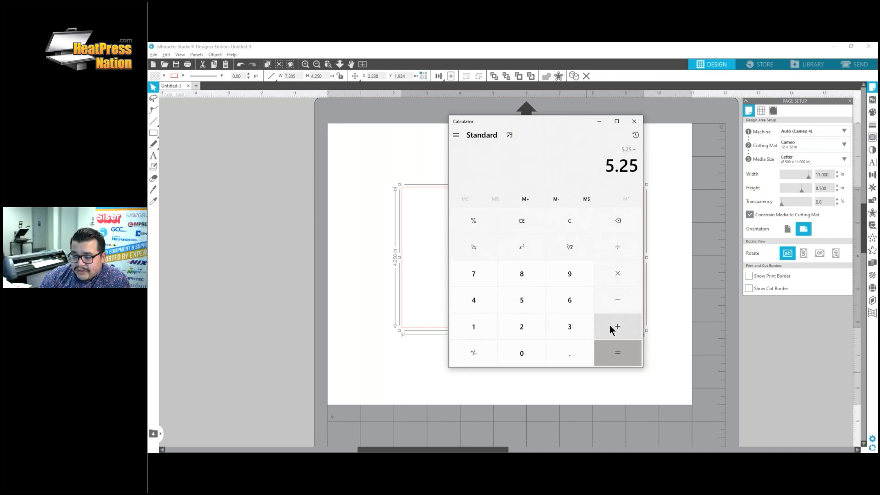
click(568, 353)
click(527, 320)
click(522, 300)
click(604, 350)
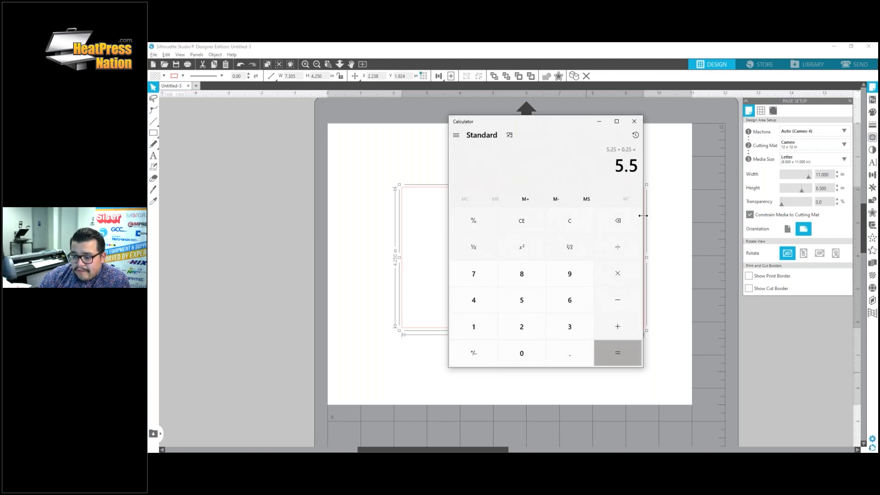
click(588, 79)
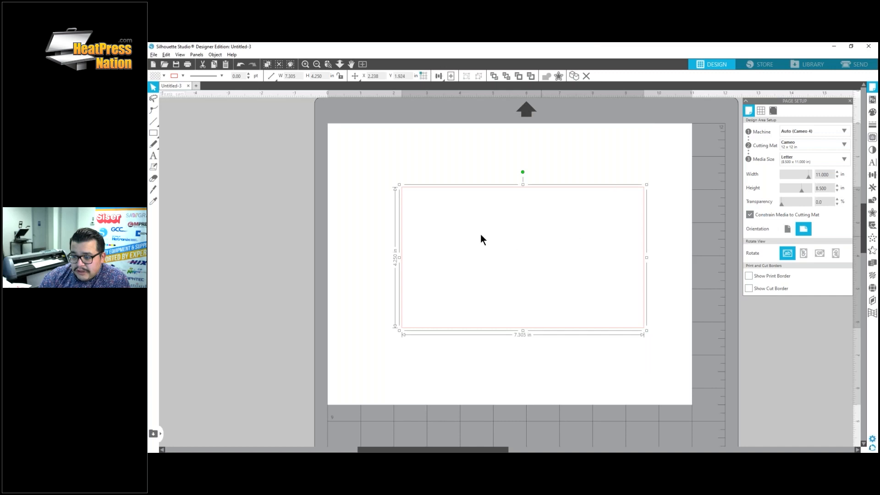
Step: Set the rectangle's width to 7.5 in and its height to 5.5 in, and close the page setup settings
drag(296, 75, 269, 74)
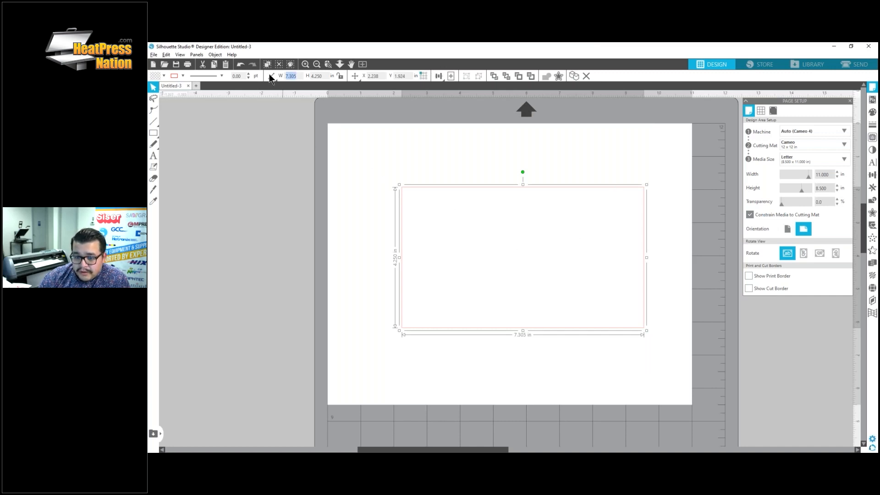
text(7)
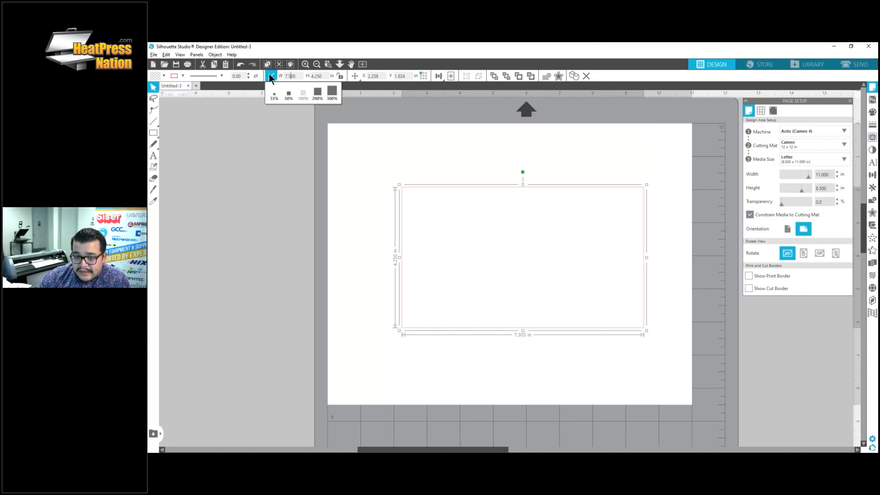
key(Return)
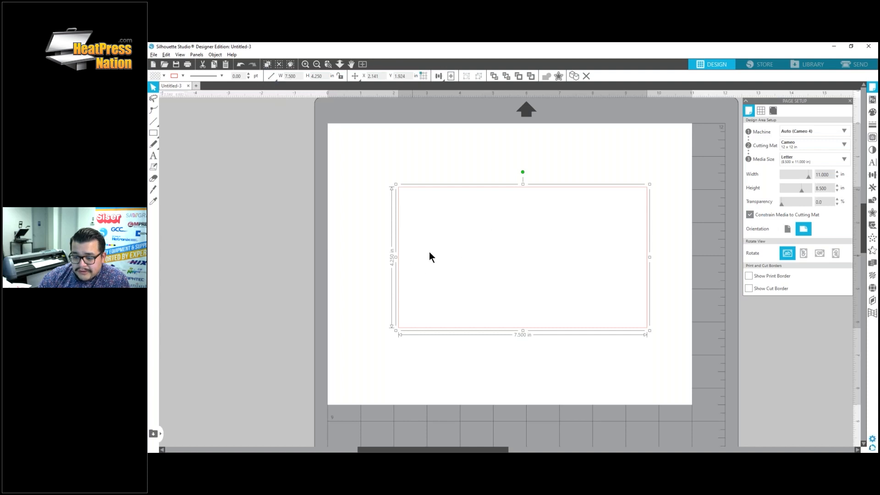
drag(324, 76, 301, 76)
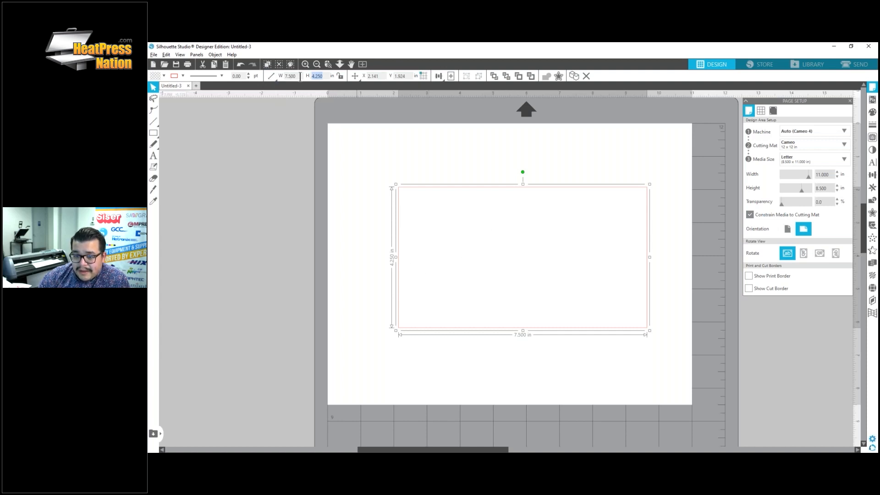
text(5.50)
key(Return)
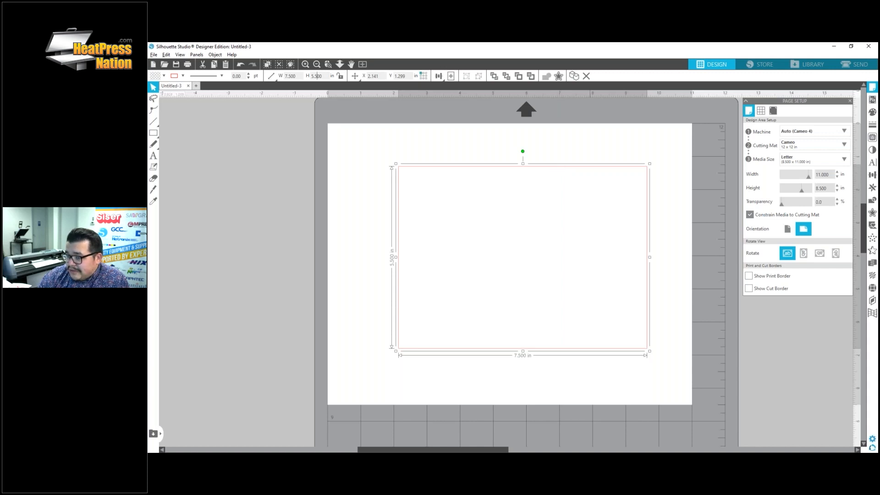
click(851, 101)
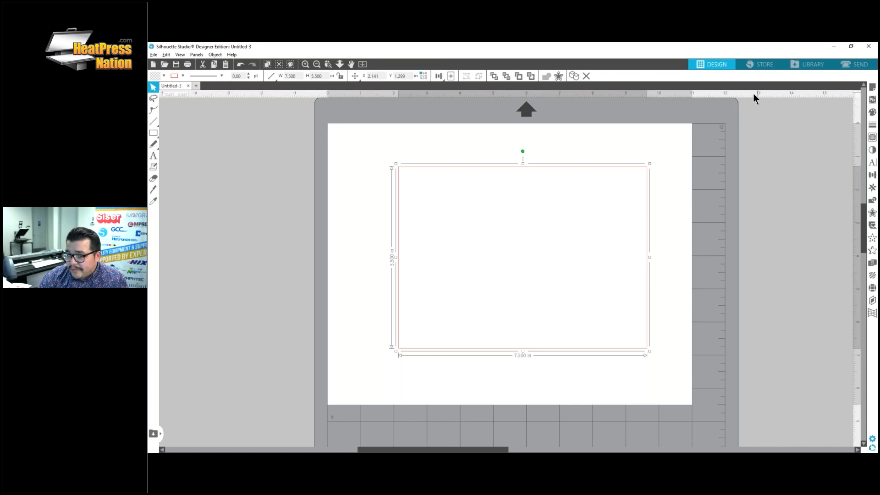
Step: Turn the rulers off and back on
click(182, 53)
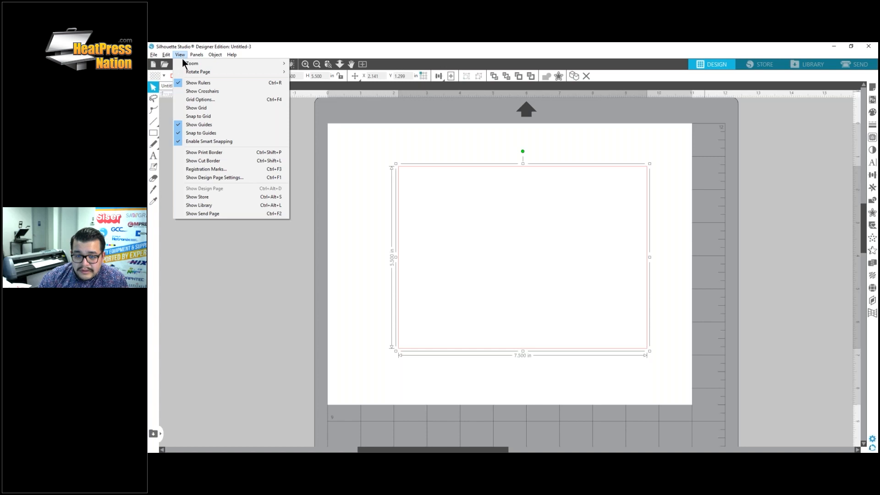
click(210, 85)
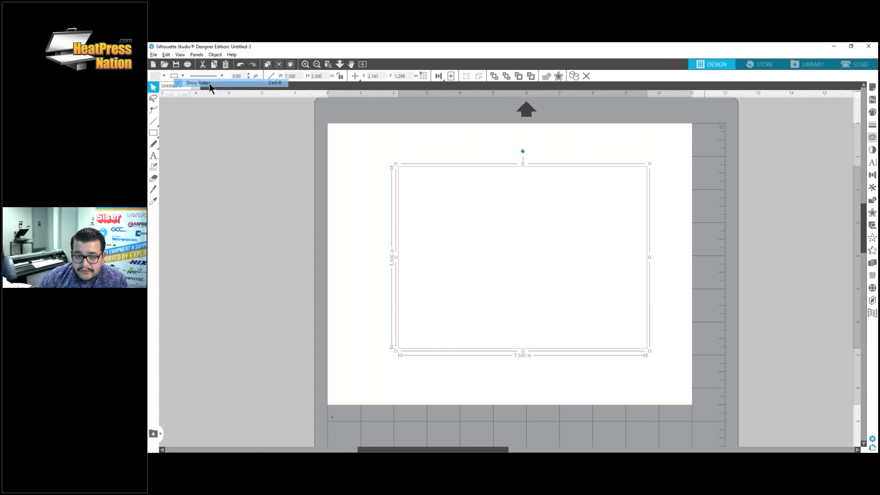
click(183, 55)
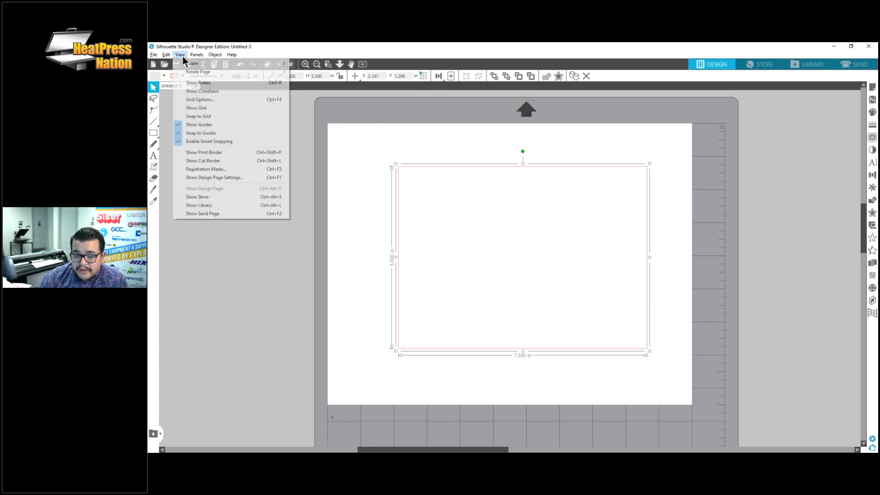
click(194, 81)
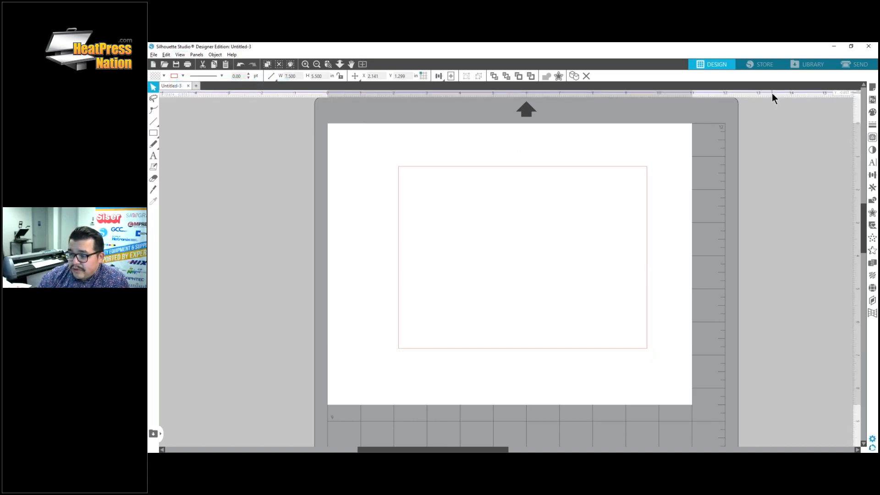
Step: Place a horizontal and a vertical guide through the page's centre and centre the rectangle on their crossing
drag(772, 93, 761, 265)
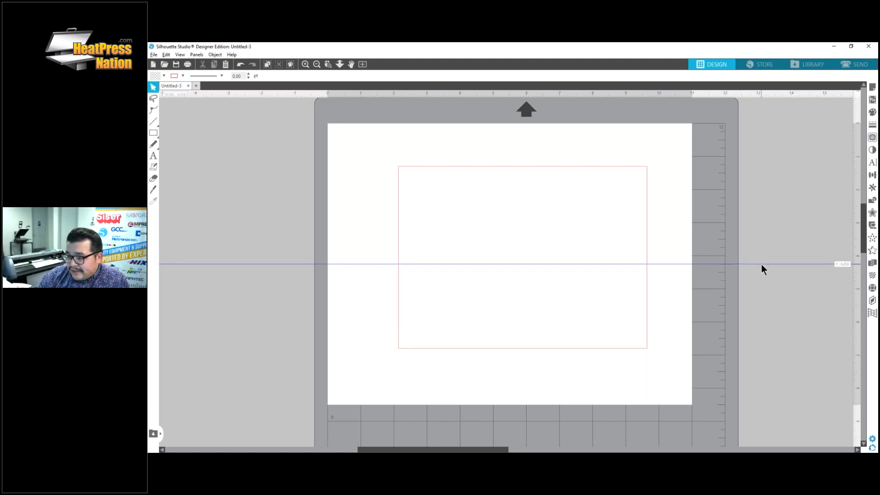
drag(762, 265, 814, 265)
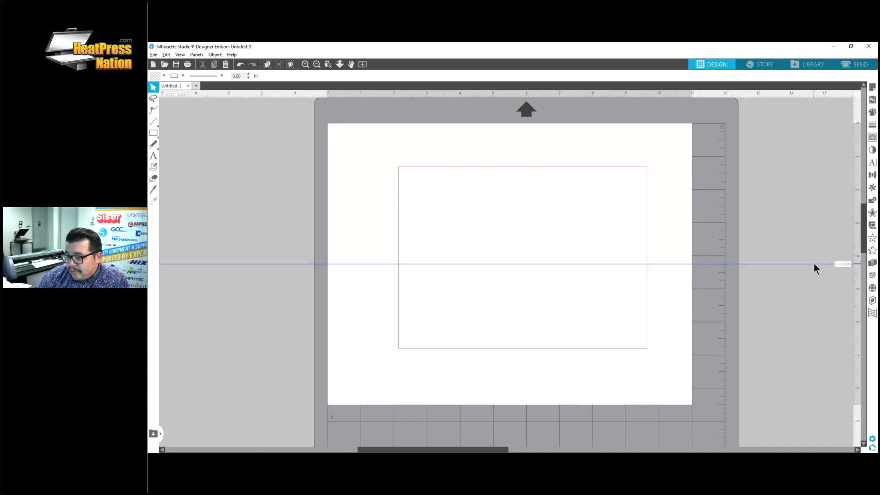
drag(832, 198, 510, 194)
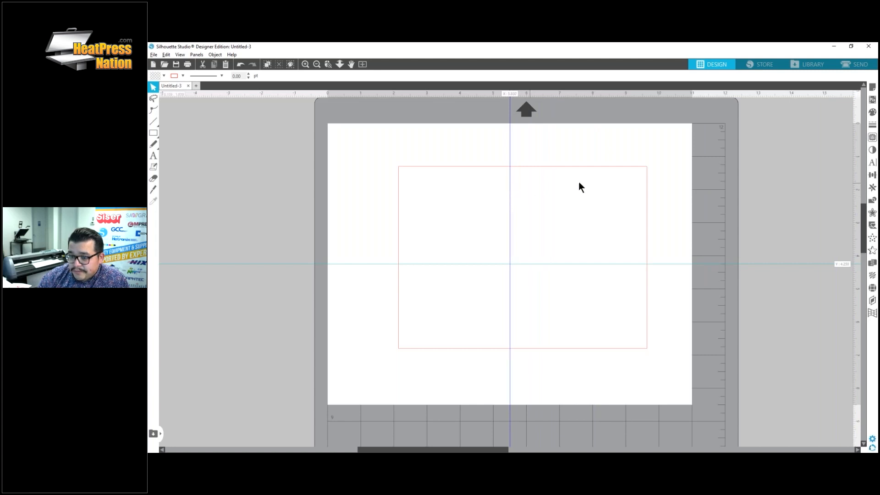
click(633, 166)
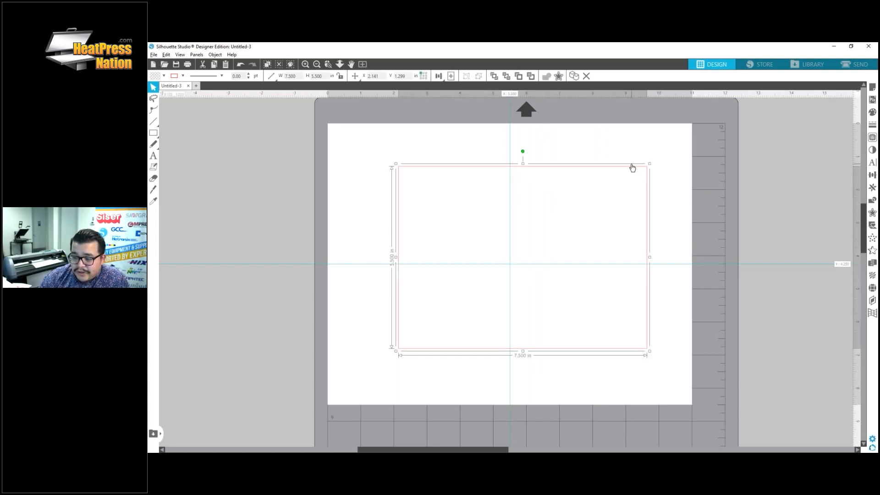
drag(628, 166, 619, 171)
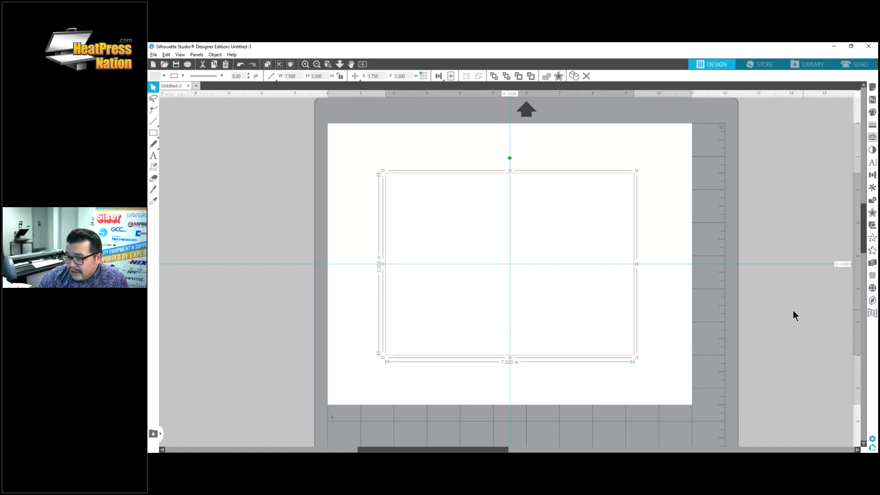
Step: Lock Layer 1 holding the rectangle, add a new layer above it, and close the layer list
click(873, 301)
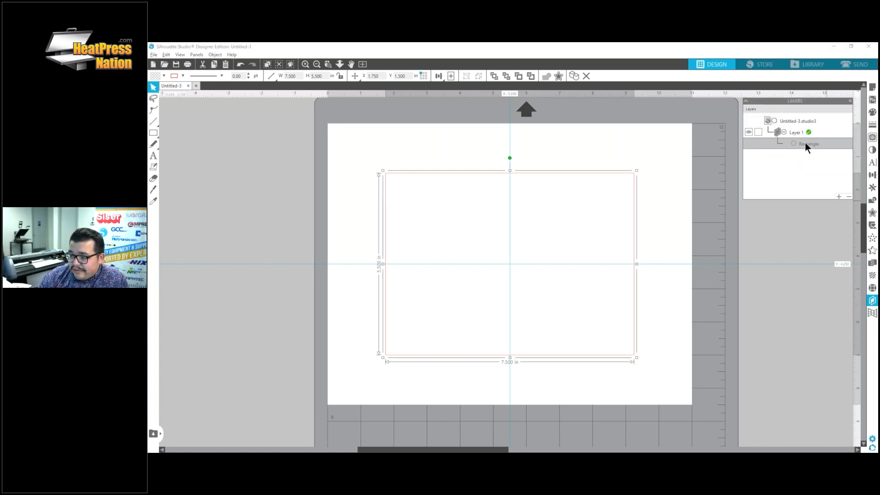
click(756, 132)
click(839, 197)
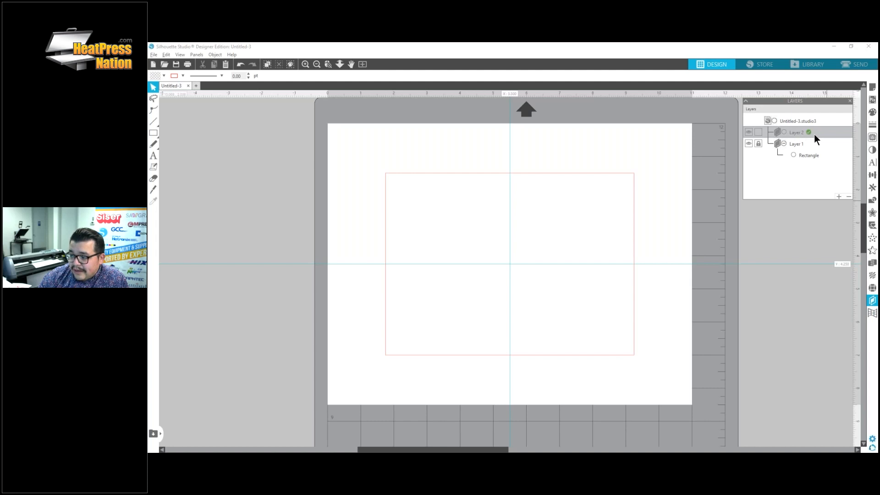
click(850, 100)
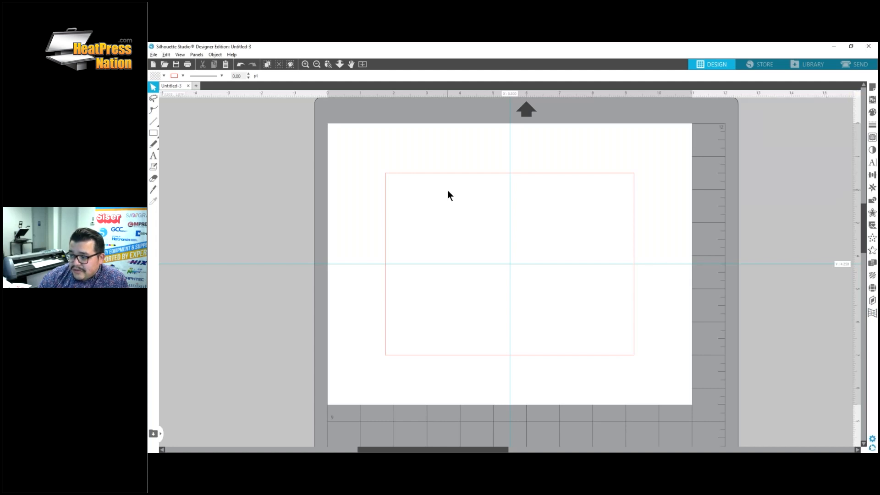
click(156, 133)
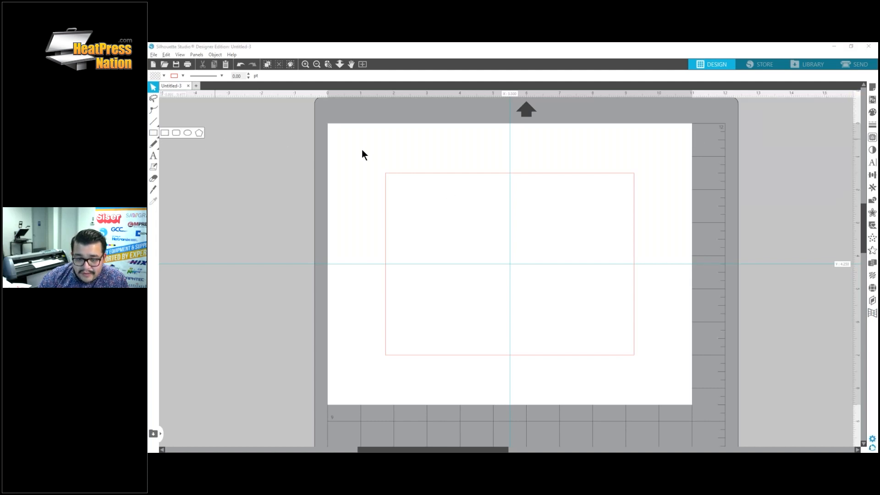
drag(365, 150, 609, 205)
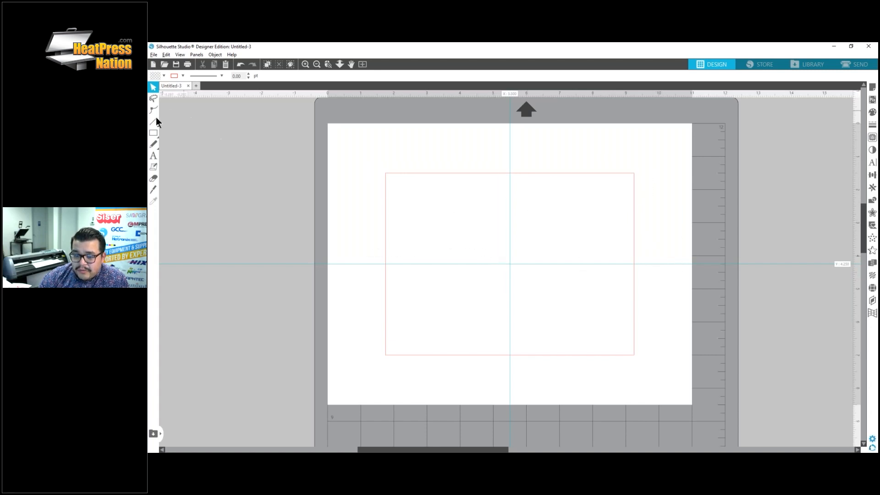
click(154, 134)
Step: Add the text "bla bla bla" in Arial 72 pt across the rectangle's upper edge, starting near its upper-left corner
click(153, 156)
click(376, 173)
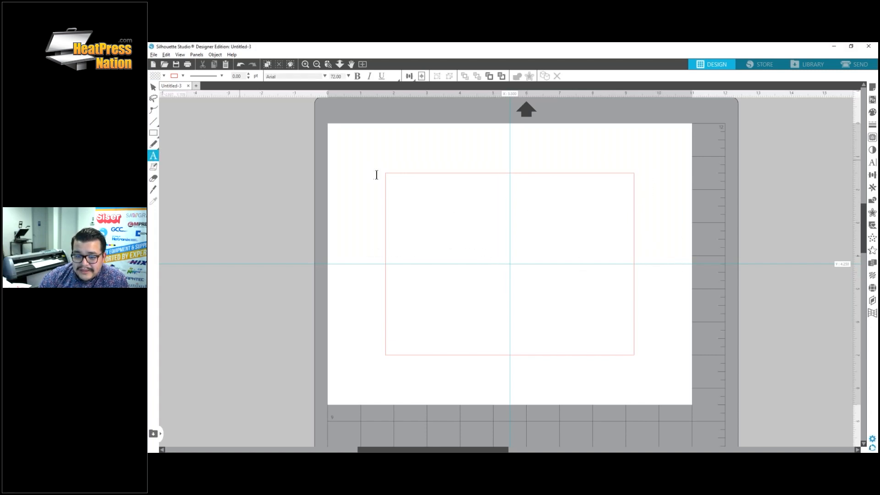
text(bls bls)
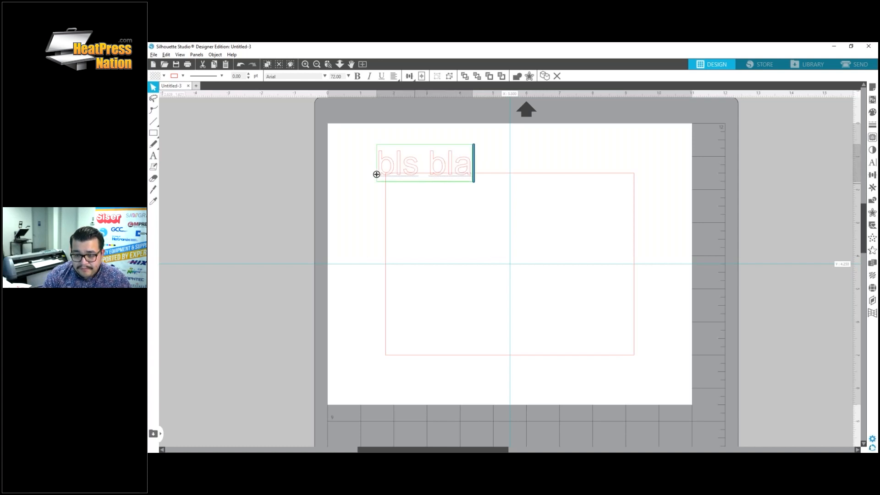
key(BackSpace)
key(BackSpace)
key(BackSpace)
key(BackSpace)
key(BackSpace)
text(a bla bla)
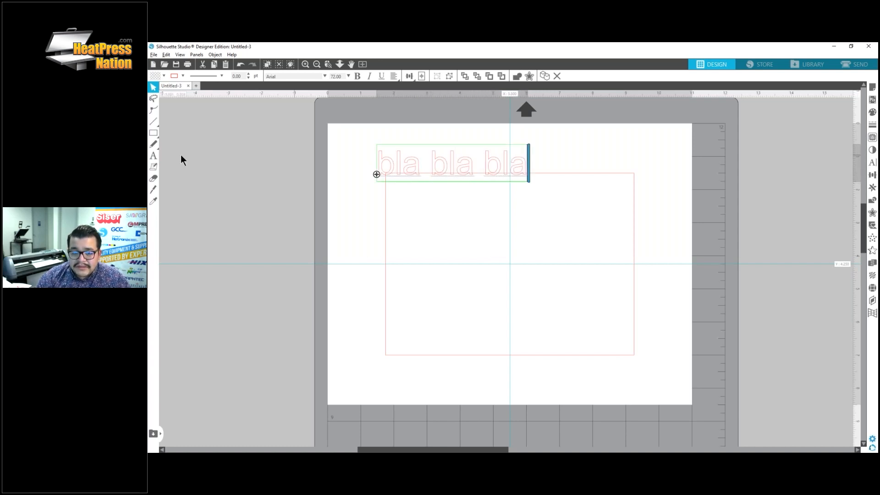
click(346, 181)
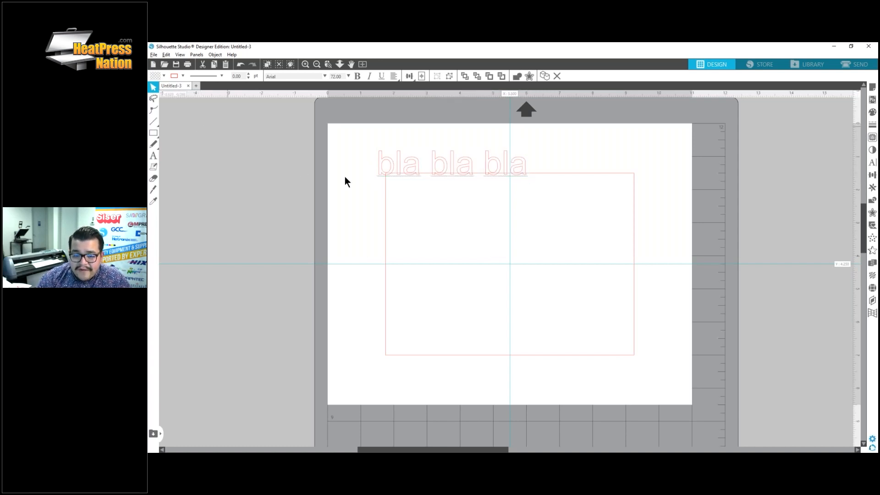
Step: Fill the text with dark green from the recently used colours
click(455, 161)
click(872, 112)
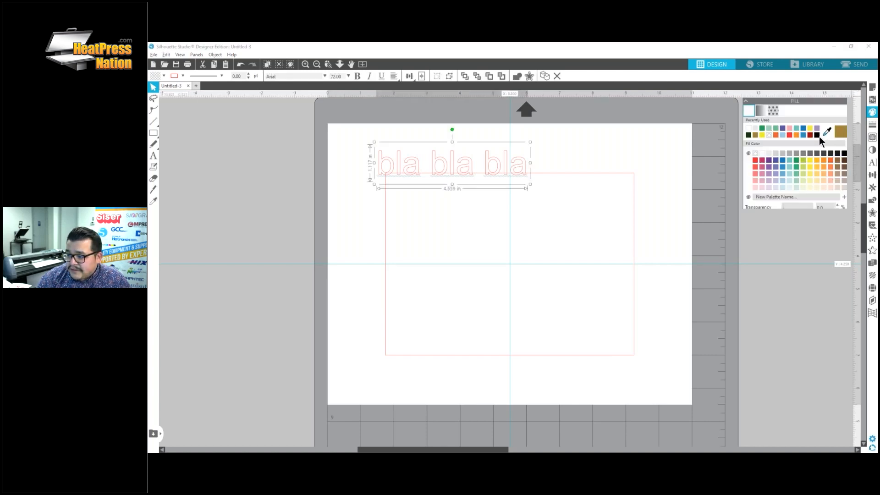
click(749, 136)
click(560, 170)
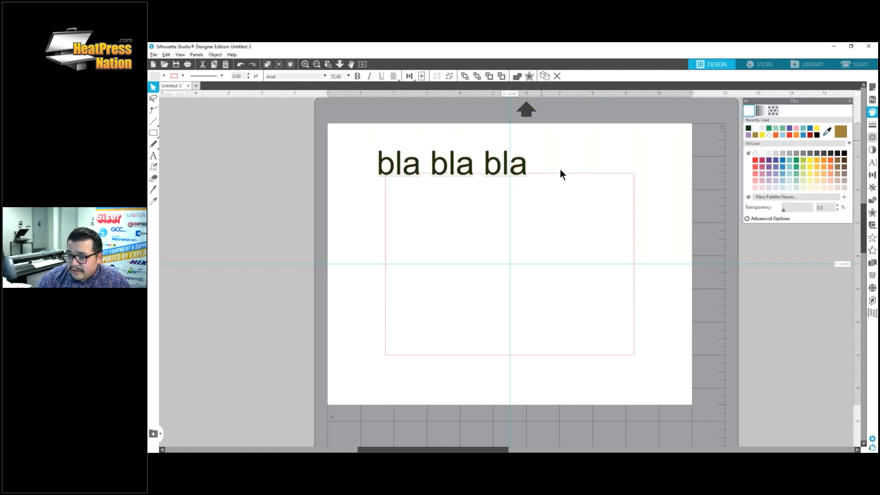
Step: Move the text into the upper part of the rectangle and try to select the locked rectangle around it
drag(518, 164, 571, 227)
drag(588, 152, 512, 274)
drag(525, 229, 542, 210)
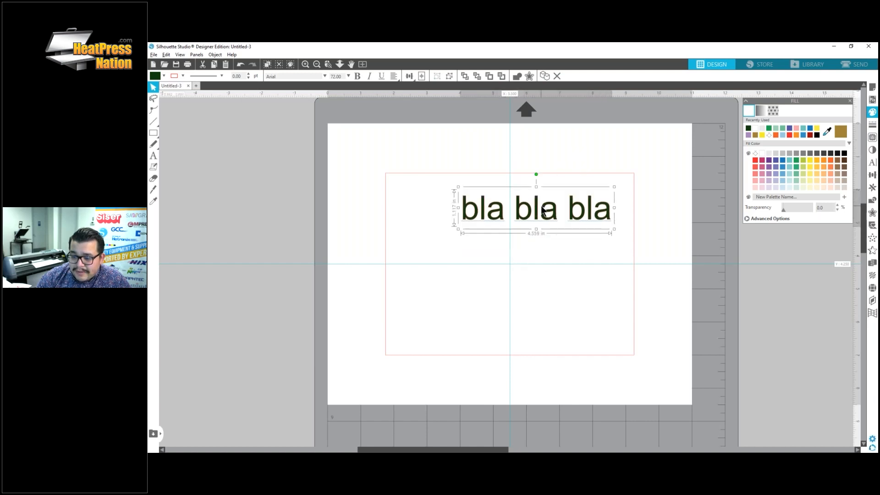
click(557, 174)
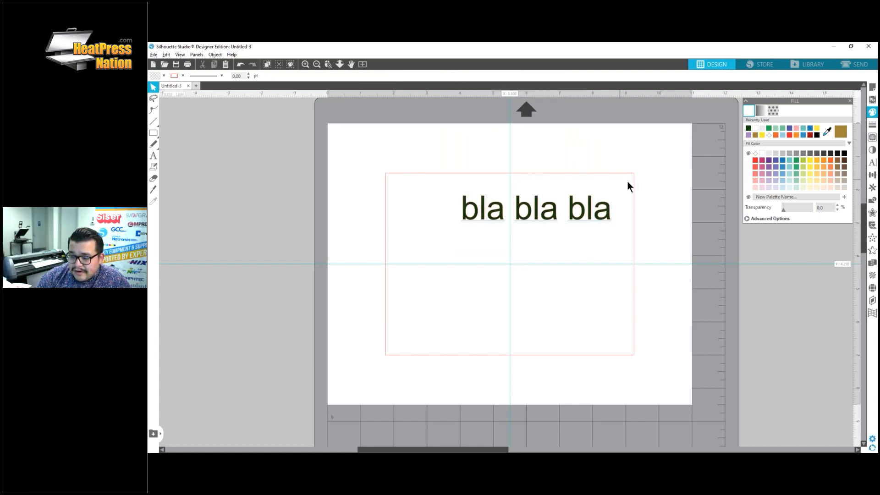
drag(585, 210, 582, 216)
Step: Unlock Layer 1 and move its rectangle into Layer 2 beneath the text
click(872, 301)
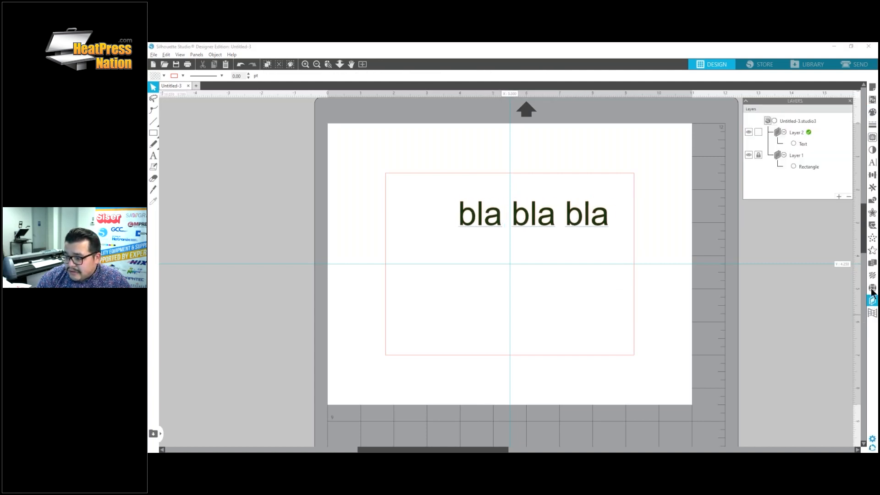
click(758, 155)
click(807, 166)
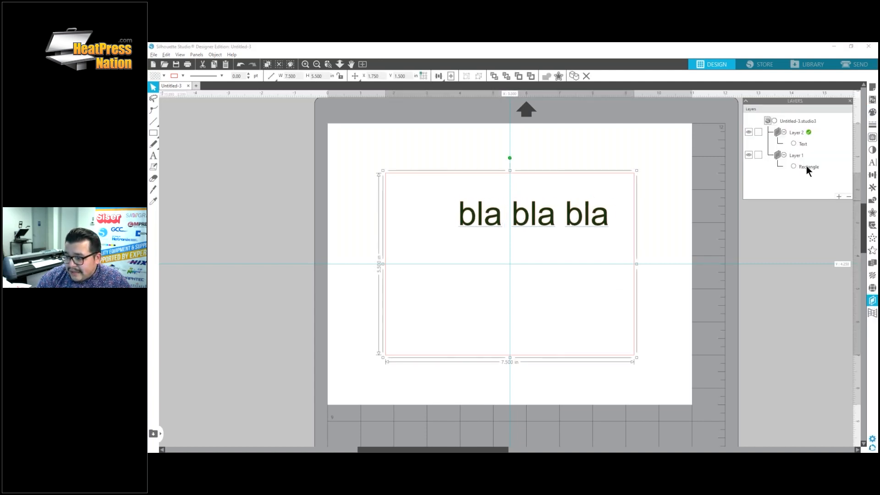
drag(806, 153, 806, 163)
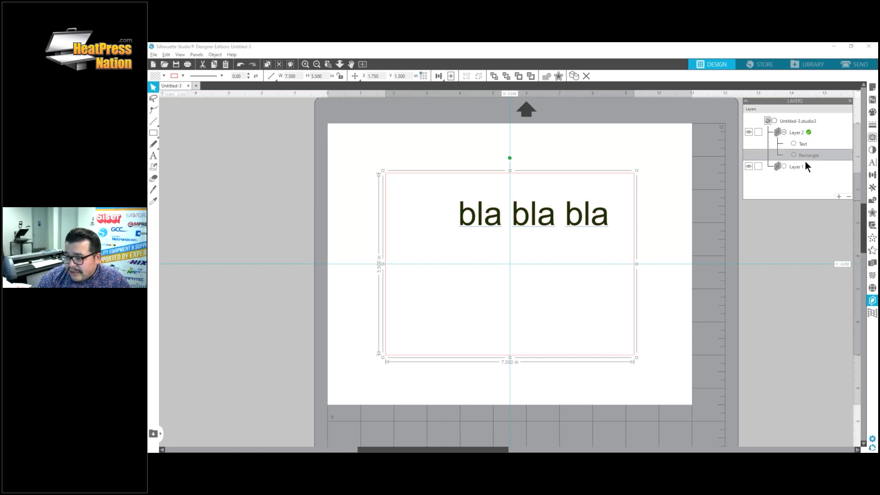
click(692, 177)
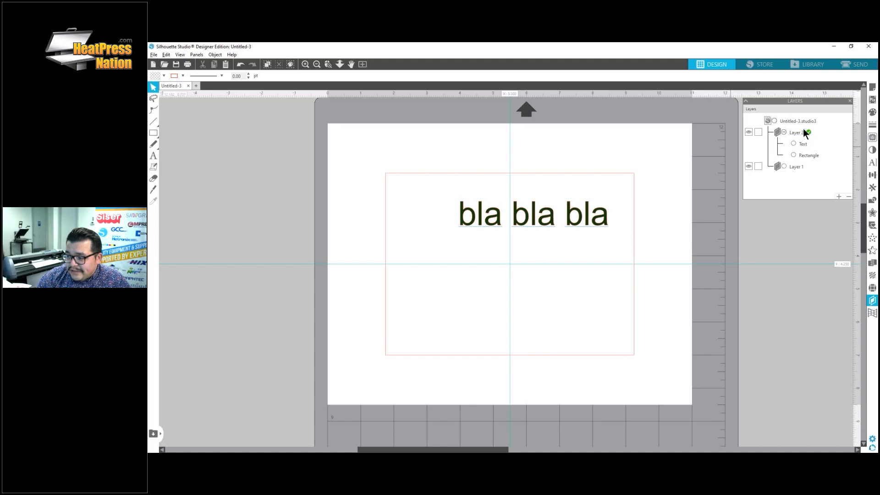
click(554, 233)
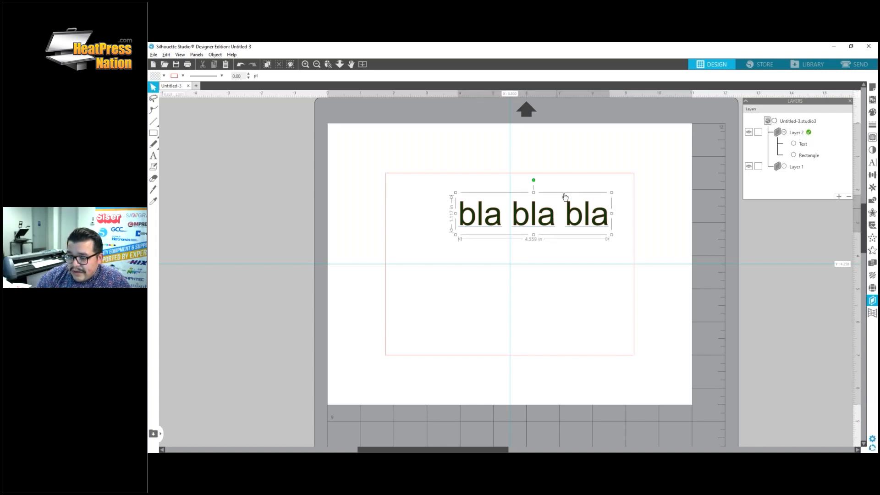
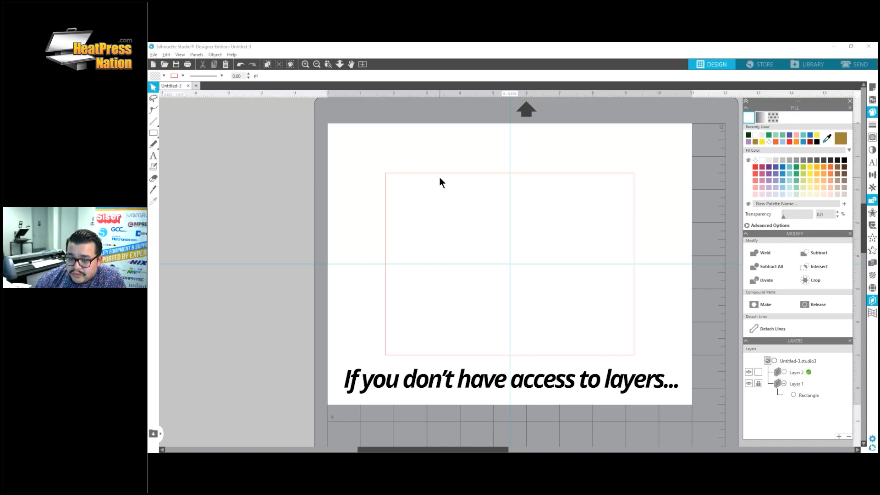
Step: Place guides along all four edges of the rectangle and hide Layer 1
drag(510, 186, 385, 190)
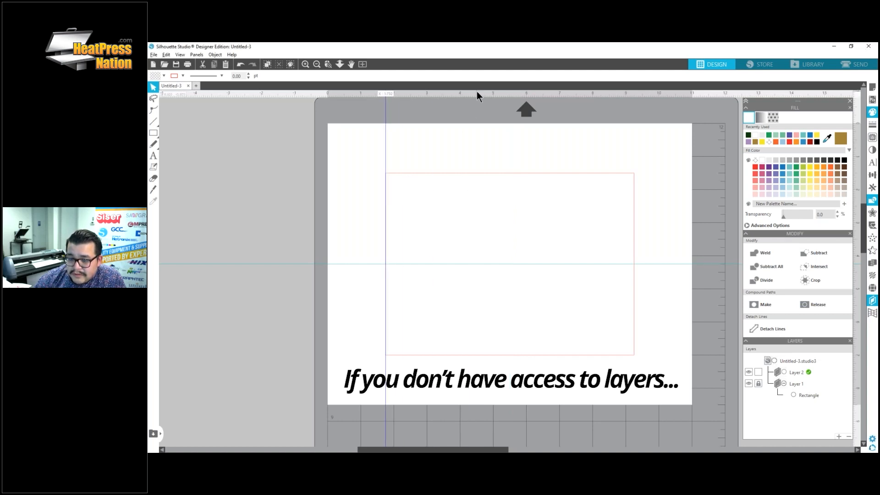
drag(477, 92, 469, 173)
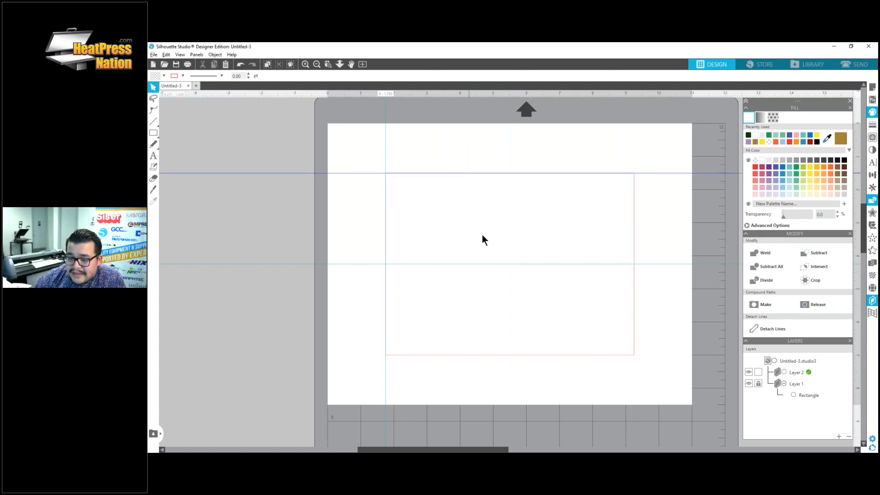
drag(484, 265, 477, 355)
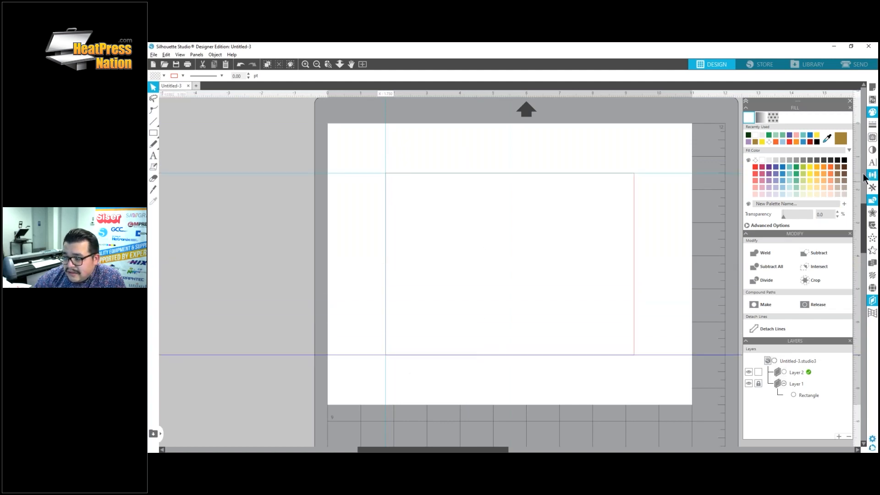
drag(856, 174, 633, 180)
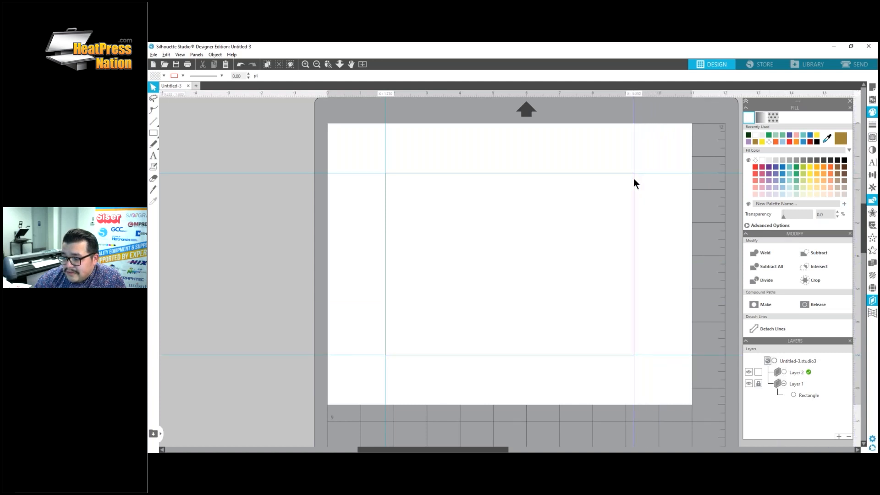
click(749, 383)
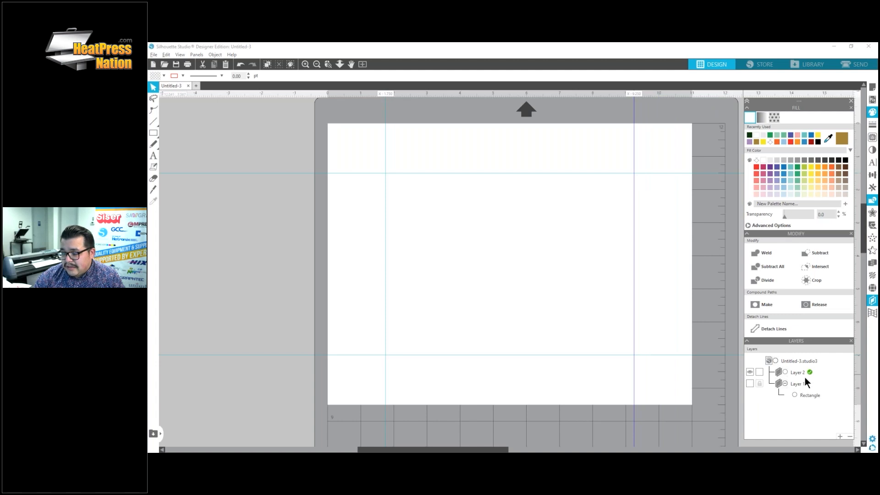
click(532, 218)
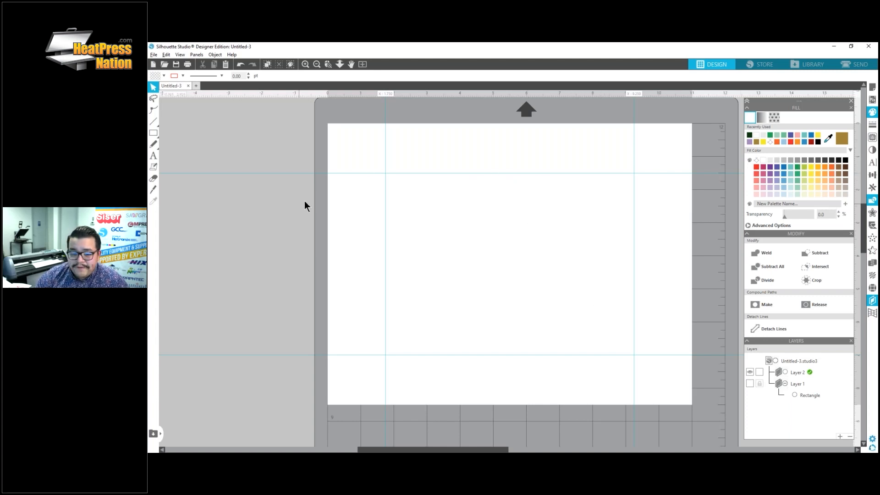
Step: Import "starry night mask print" from the Webinar Files folder and align its upper-left corner with the guides at X 1.750, Y 1.500 in
key(alt+Tab)
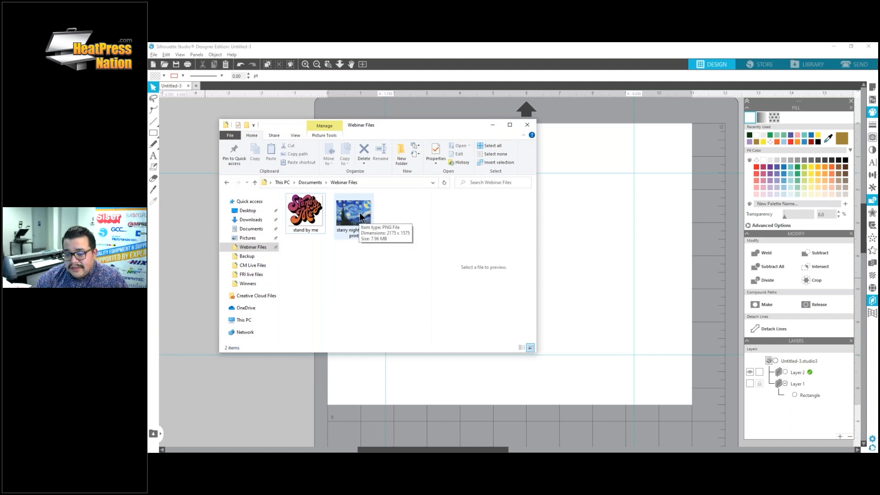
drag(361, 213, 612, 231)
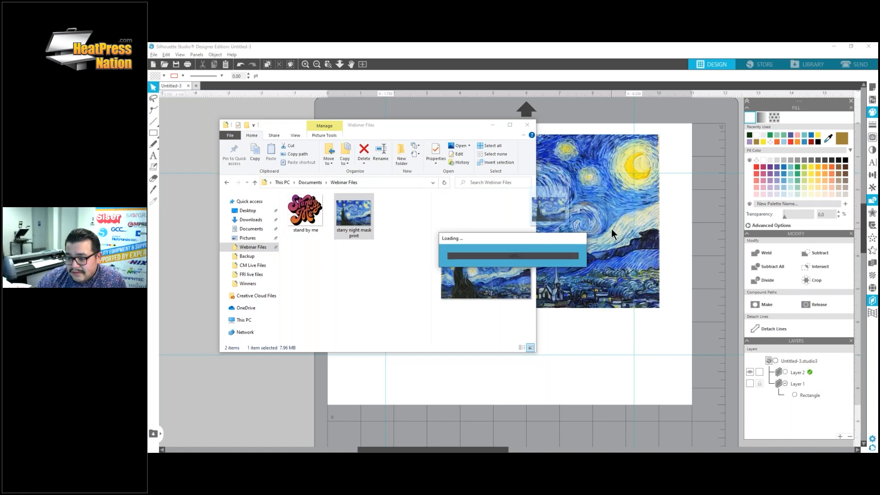
click(493, 125)
drag(568, 222, 477, 248)
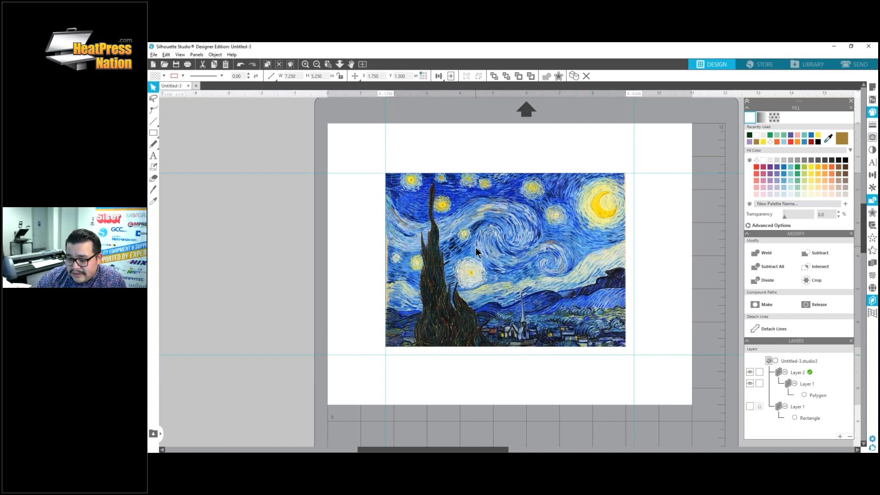
click(641, 355)
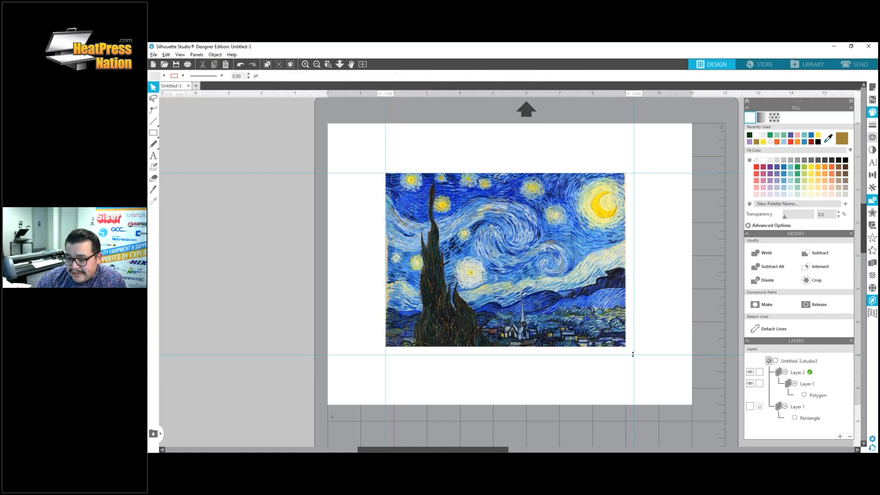
Step: Enlarge the Starry Night image proportionally to about 7.6 by 5.5 in and shift it to cover the area between the guides
click(580, 287)
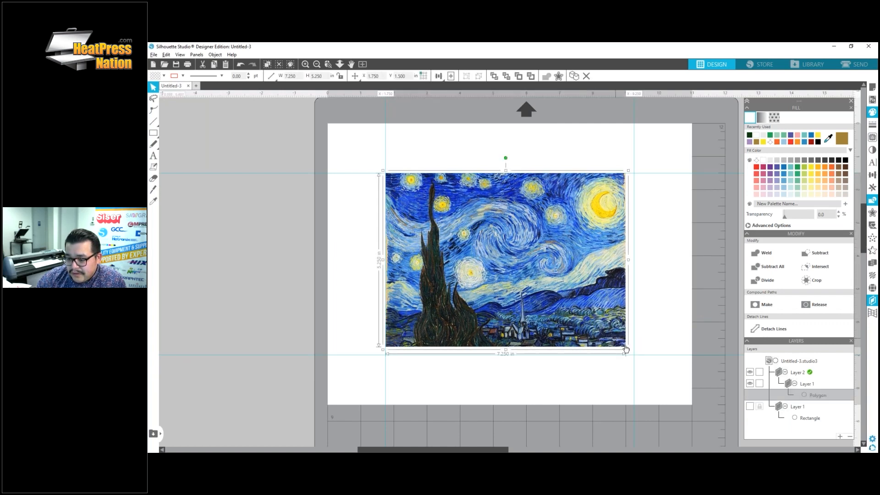
drag(630, 351, 637, 362)
drag(577, 317, 573, 318)
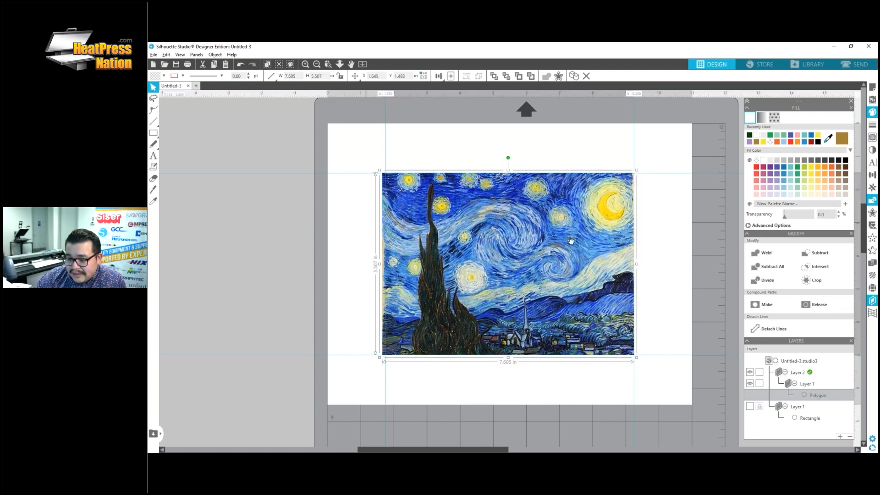
click(648, 217)
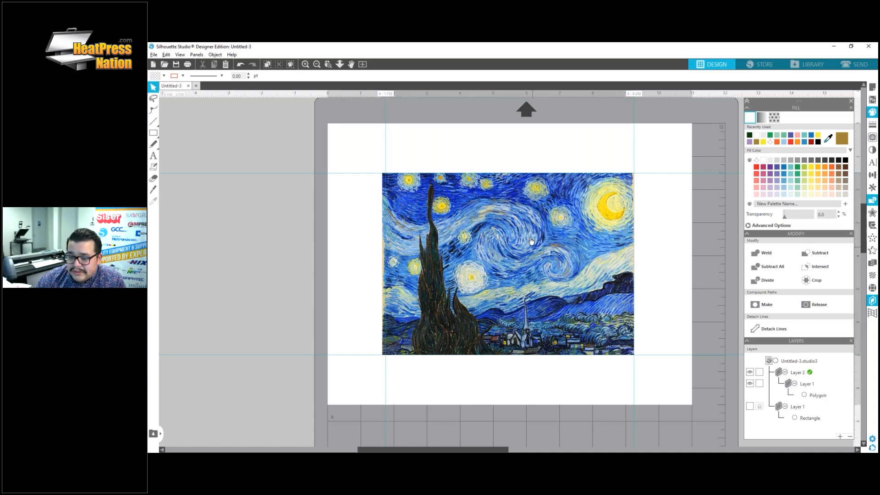
Step: Enlarge the Starry Night image to about 10.7 by 7.7 in and position it over most of the page
drag(528, 240, 500, 206)
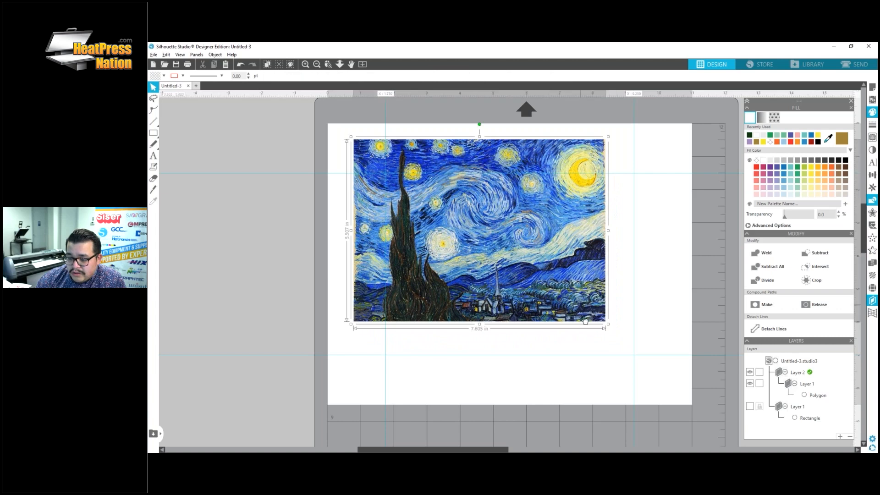
drag(608, 324, 710, 397)
drag(541, 280, 522, 289)
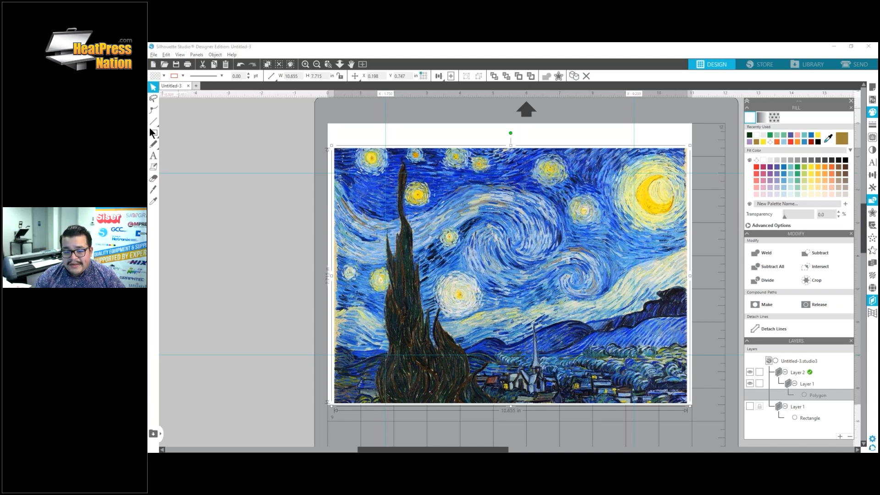
Step: Draw a rectangle about 9.6 by 8.2 in from the page's upper-left corner and move the Starry Night image below the page
mouse_move(157, 136)
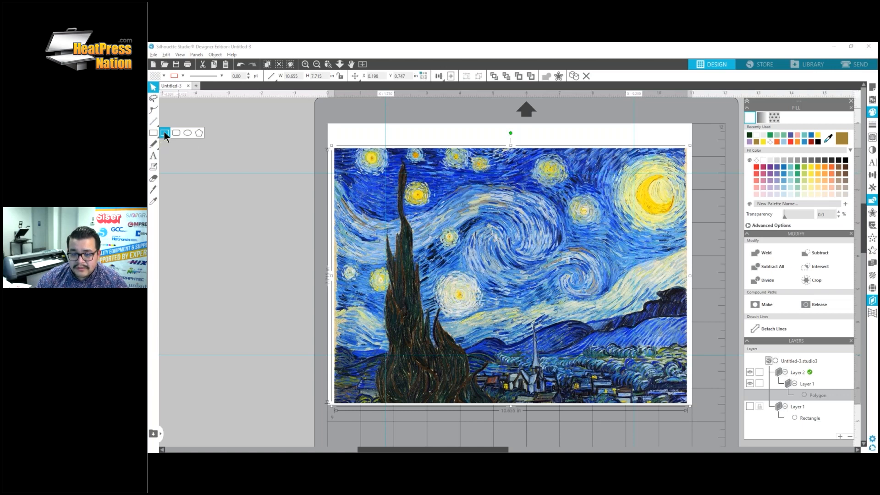
click(165, 133)
drag(327, 125, 646, 399)
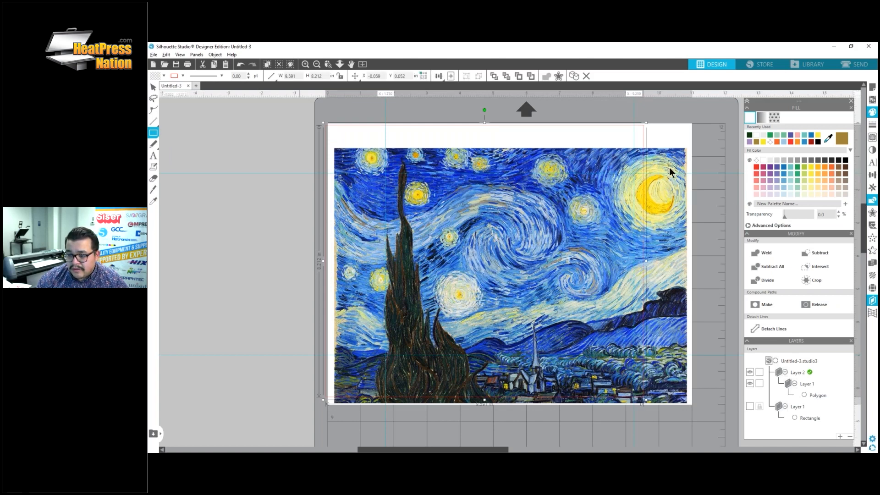
click(669, 233)
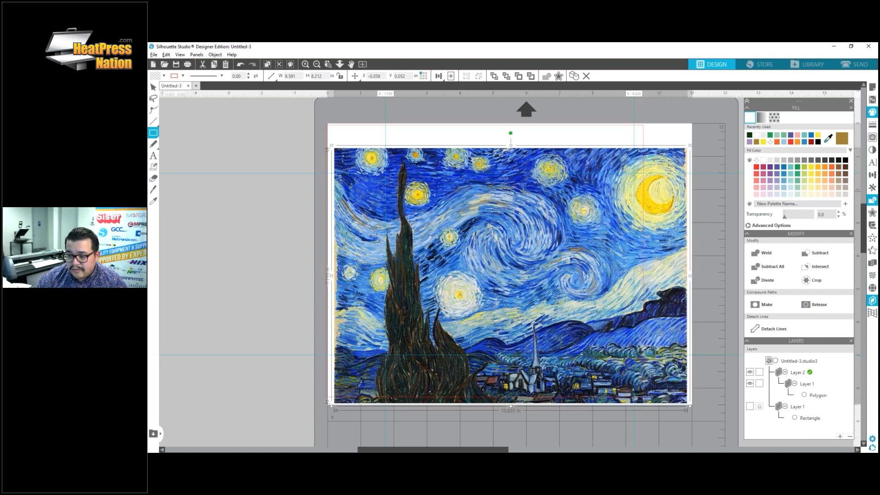
drag(675, 212, 681, 451)
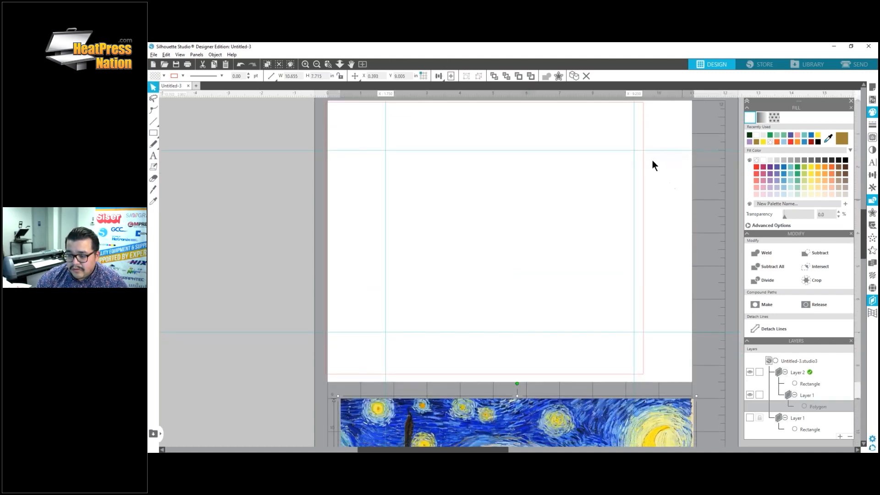
Step: Resize the outer rectangle to 11 by 8.5 in and align it with the page edges
click(638, 168)
scroll(481, 178, up, 2)
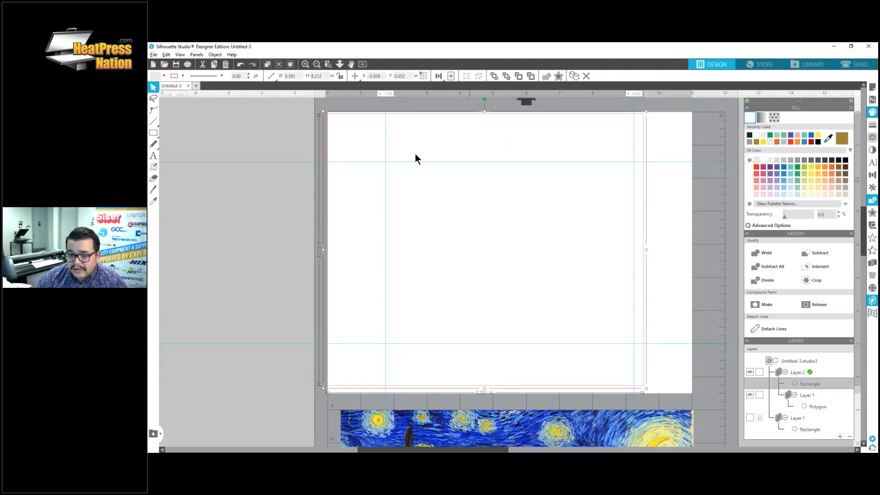
drag(300, 75, 274, 75)
click(273, 75)
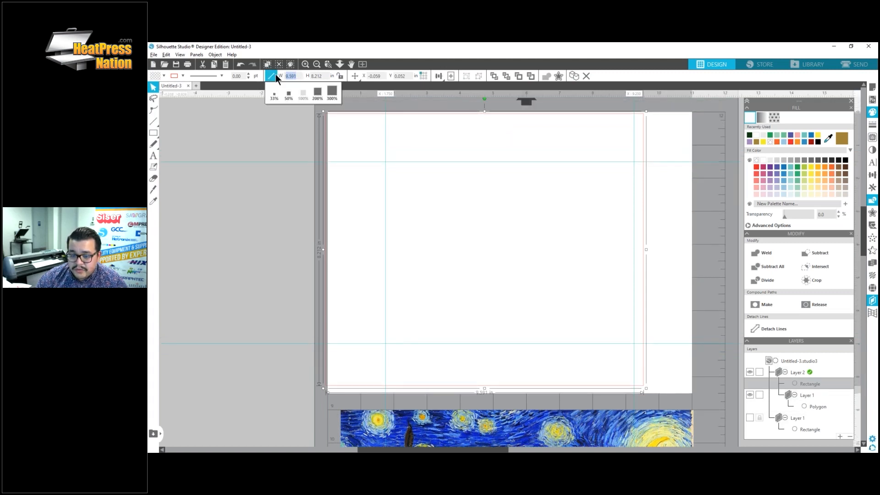
text(11)
key(Tab)
text(8.5)
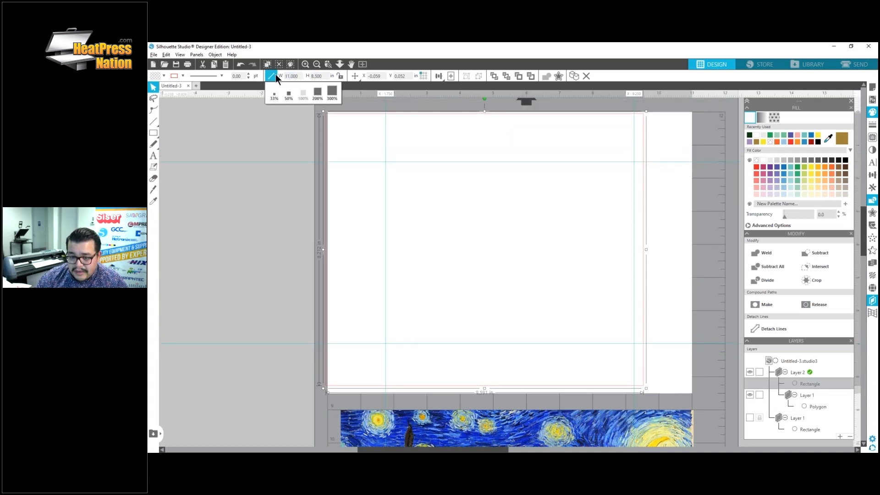
key(Return)
drag(491, 110, 515, 113)
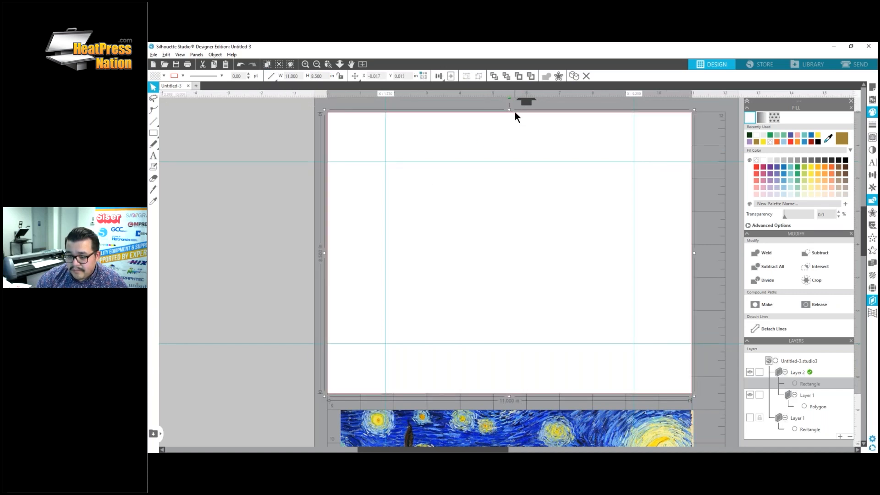
Step: Draw a second rectangle over the area between the guides and set its size to 7.5 by 5.5 in
click(153, 133)
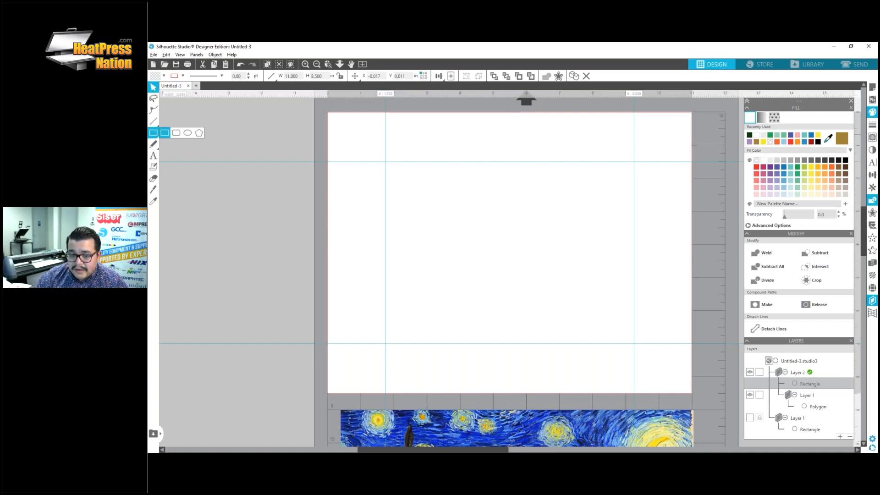
drag(377, 159, 637, 346)
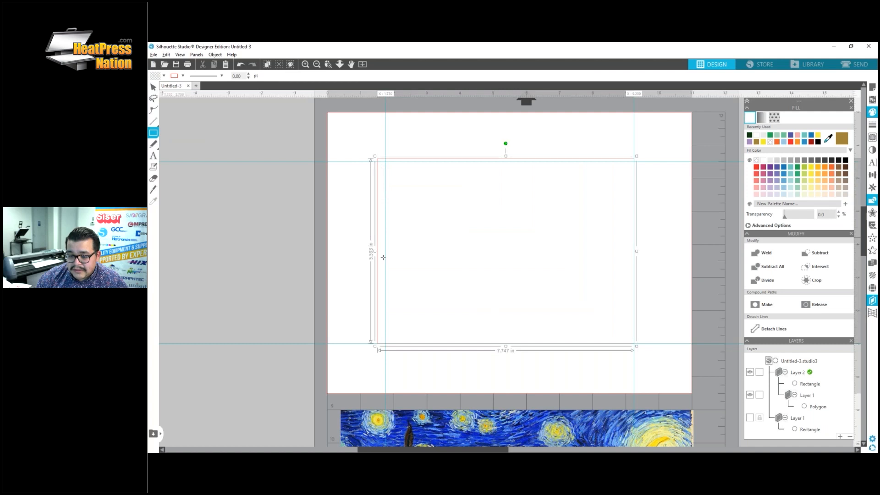
click(153, 87)
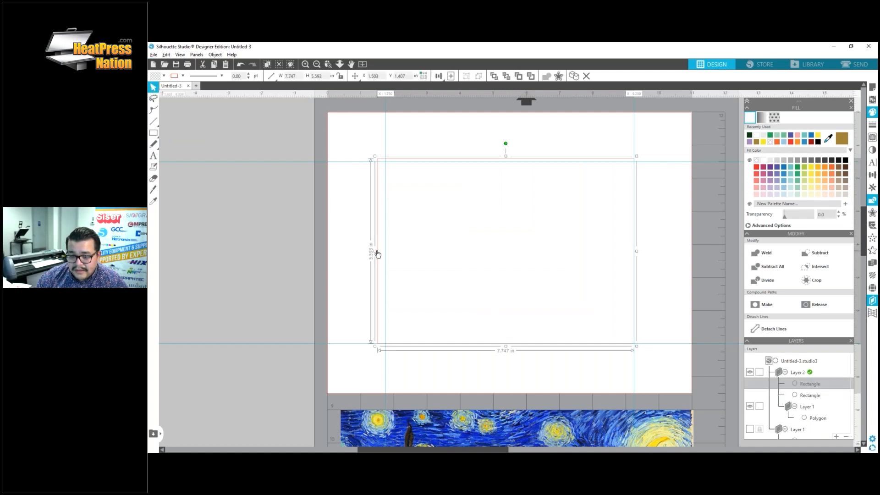
drag(375, 251, 384, 252)
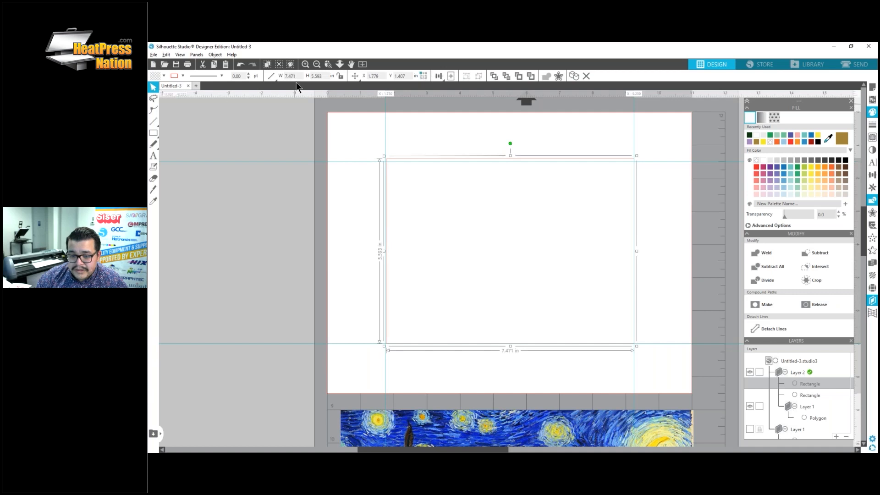
drag(297, 75, 283, 78)
text(7.5)
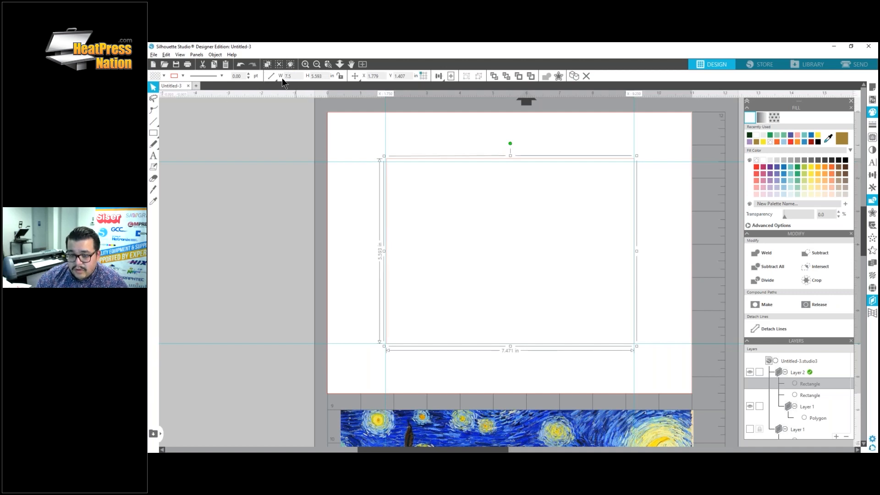
key(Tab)
text(5.5)
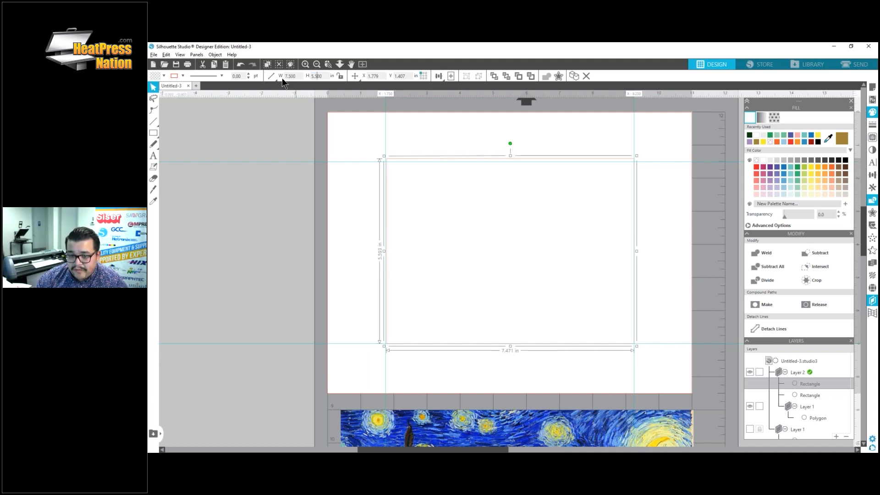
key(Return)
click(276, 81)
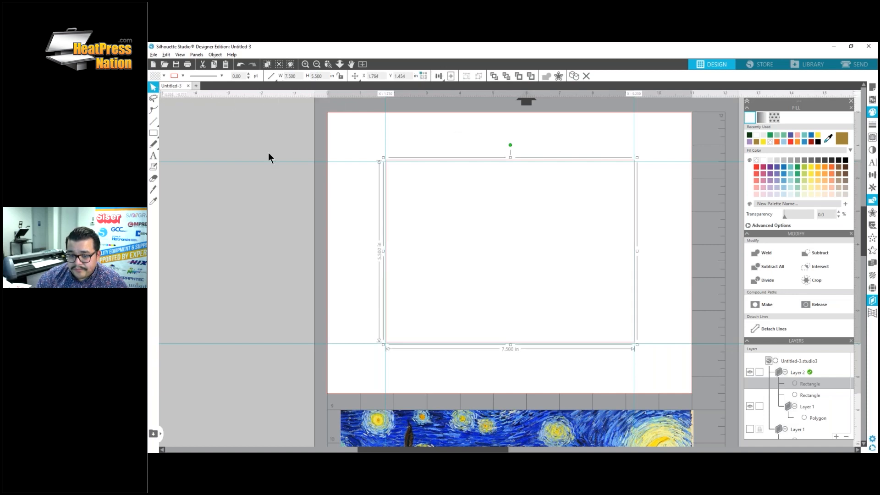
Step: Center the two rectangles on each other and make them into a compound path
drag(292, 171, 413, 189)
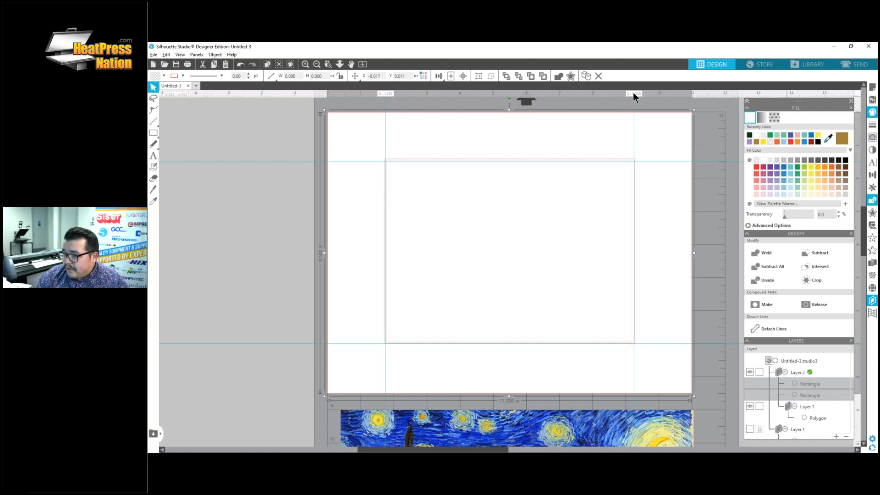
click(463, 77)
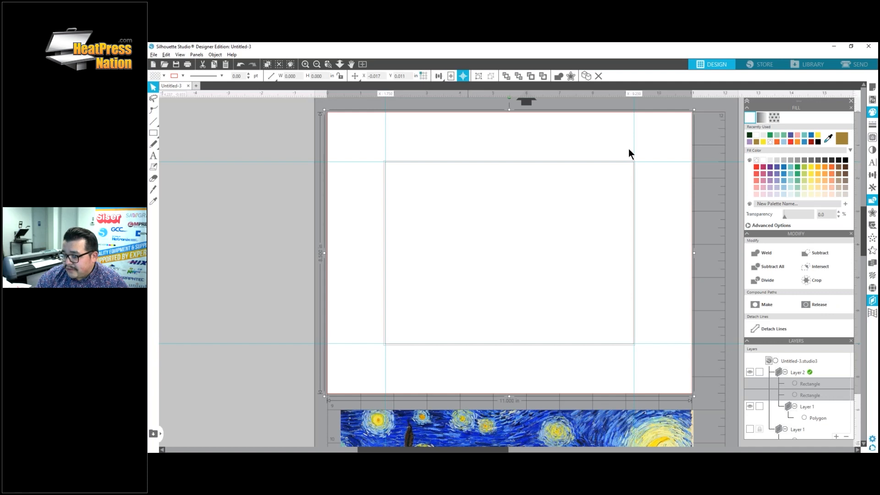
click(771, 304)
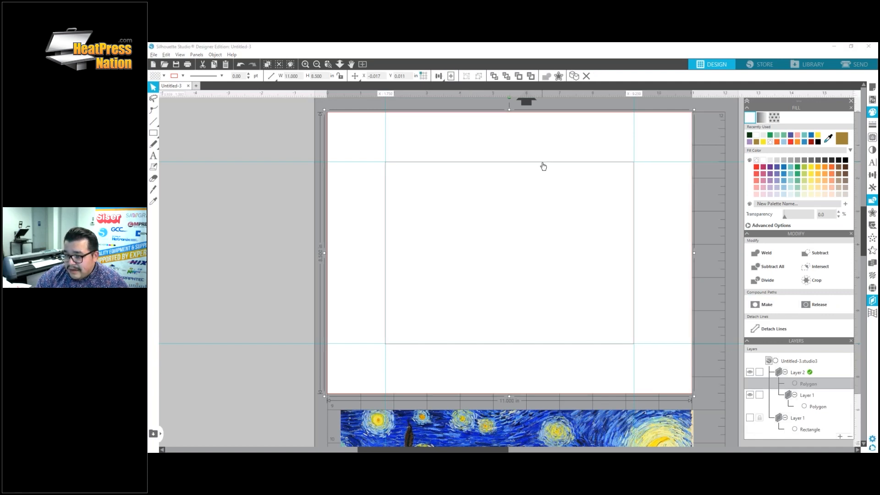
Step: Fill the compound frame with white and bring it to the front
click(873, 113)
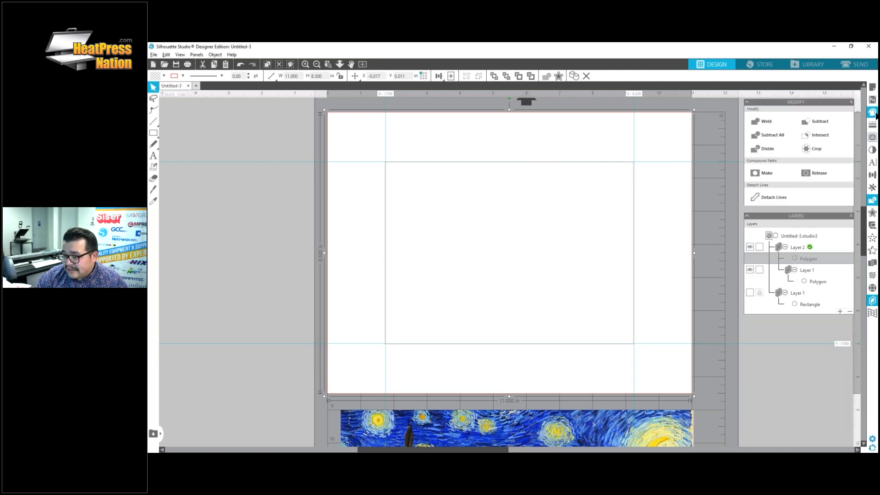
click(873, 113)
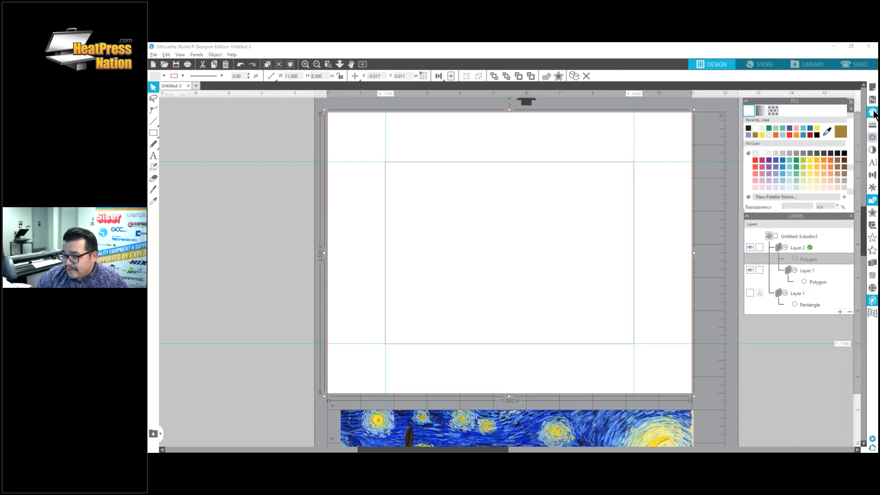
click(753, 128)
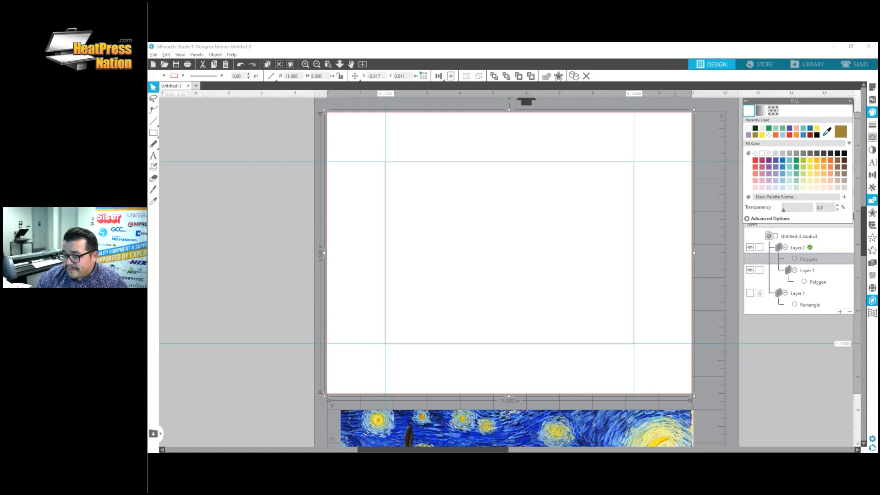
click(493, 77)
Step: Move the Starry Night image up beneath the white frame so that it fills the frame's opening
click(541, 439)
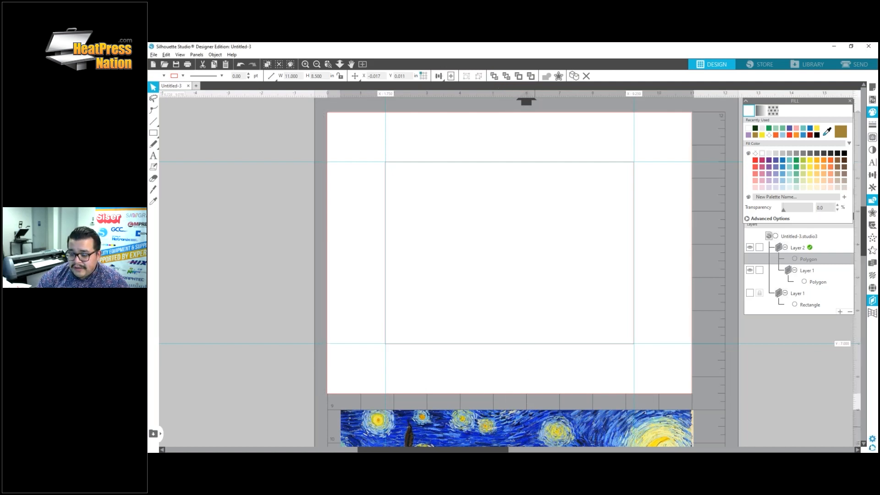
drag(542, 440, 538, 162)
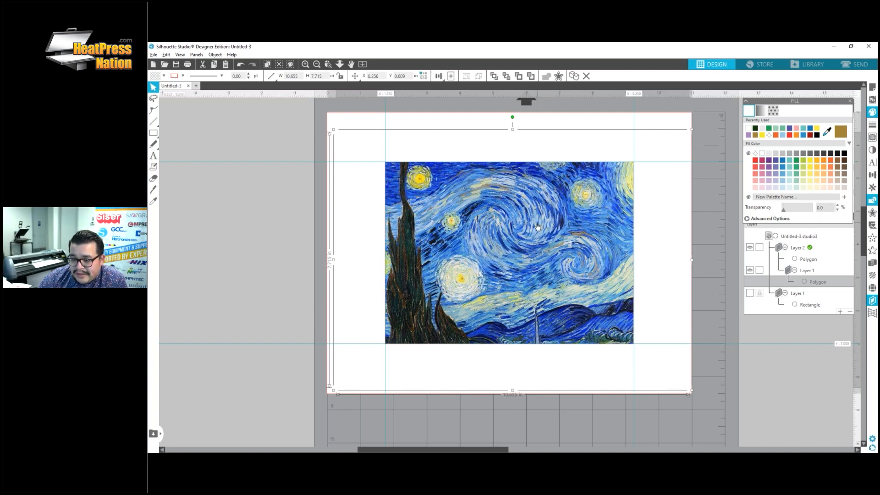
mouse_move(535, 224)
mouse_down()
mouse_move(523, 230)
mouse_move(527, 223)
mouse_up()
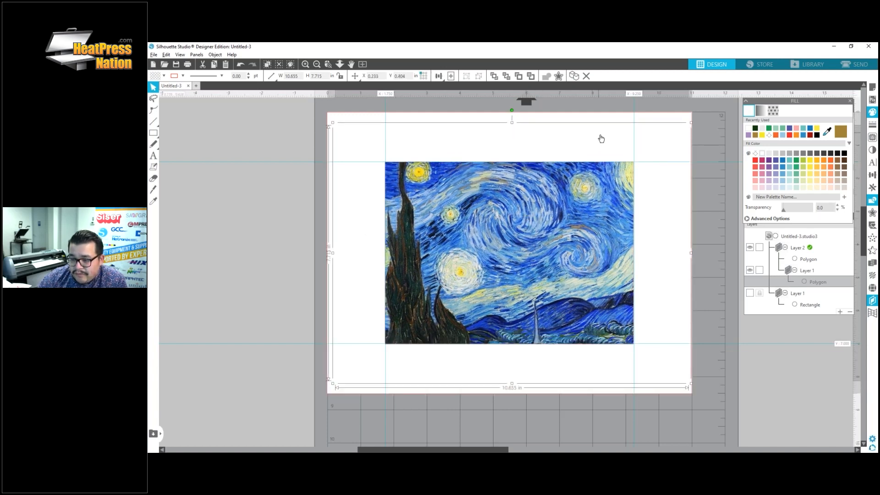
Step: Move the white frame off the page to the left and the Starry Night image toward the page's lower-right corner
mouse_move(615, 142)
mouse_down()
mouse_move(440, 157)
mouse_move(199, 282)
mouse_up()
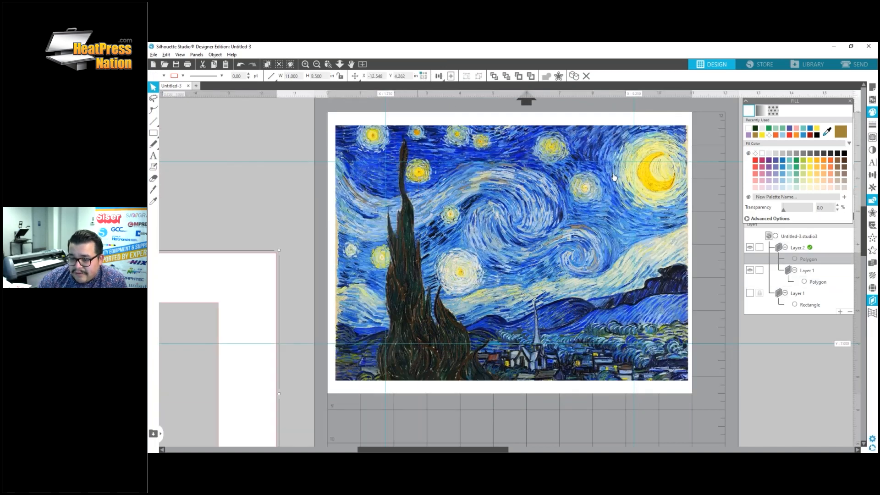
mouse_move(555, 222)
mouse_down()
mouse_move(755, 452)
mouse_move(790, 451)
mouse_up()
click(383, 144)
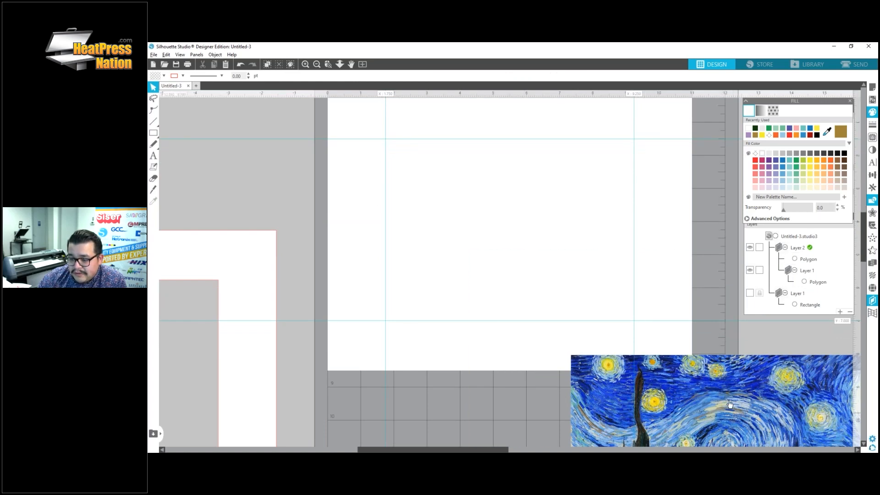
Step: Align the Starry Night image's right edge with the right vertical guide and place the white frame back over the page
drag(727, 407, 446, 194)
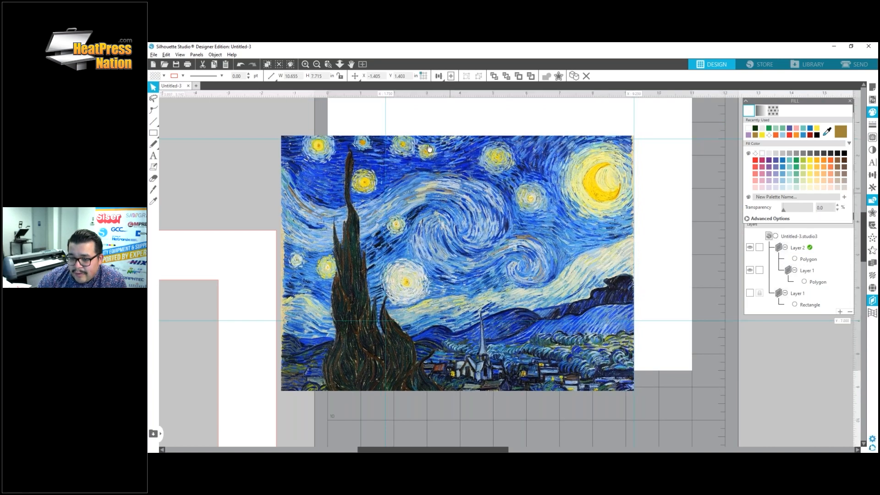
click(243, 337)
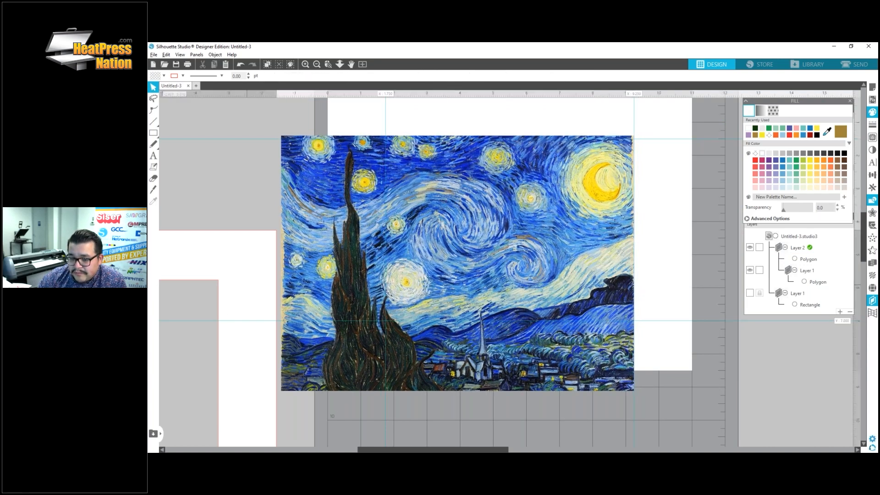
mouse_move(248, 287)
mouse_down()
mouse_move(662, 140)
mouse_move(664, 153)
mouse_up()
scroll(663, 146, up, 4)
click(707, 169)
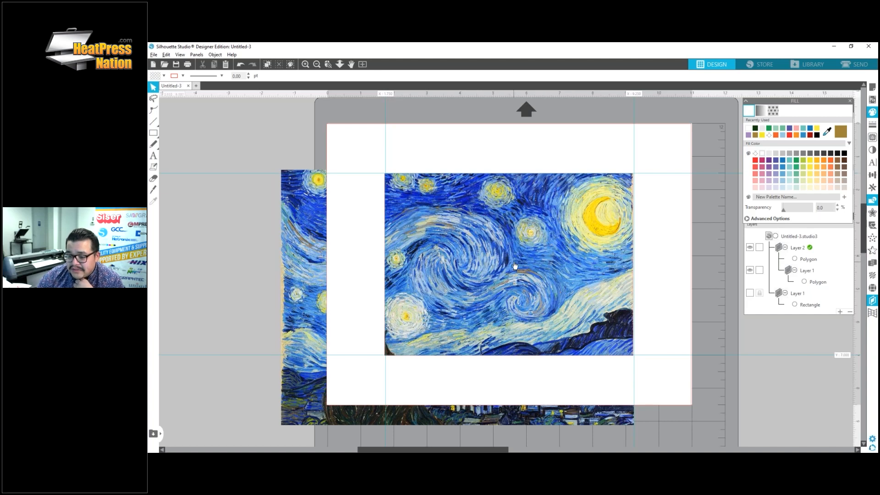
Step: Shrink the Starry Night image proportionally from its lower-left corner to about 8.3 by 6.0 in
click(280, 424)
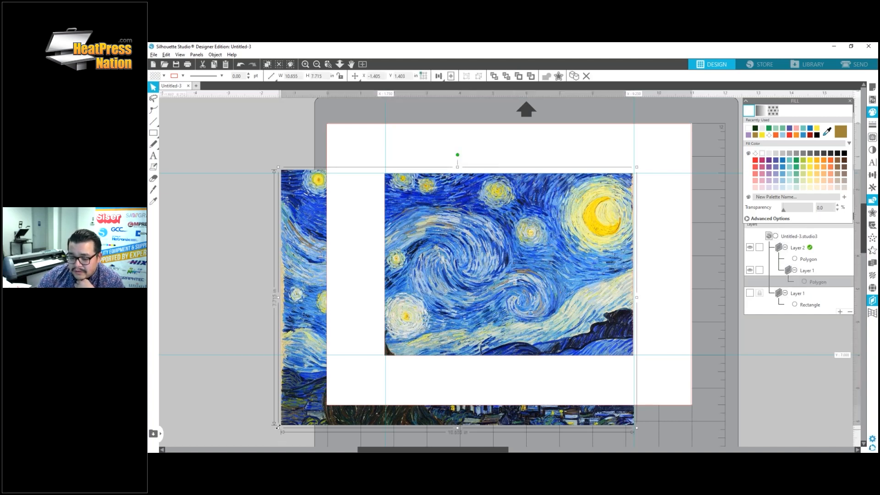
drag(279, 429, 351, 392)
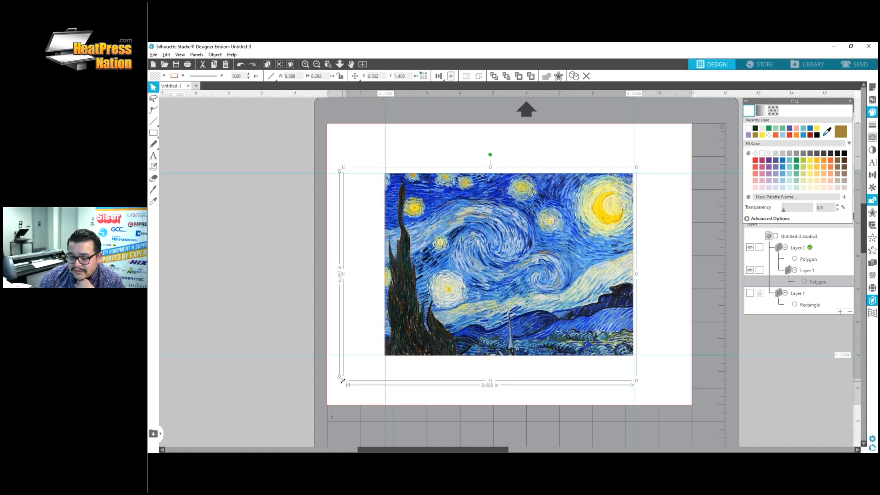
drag(343, 381, 354, 367)
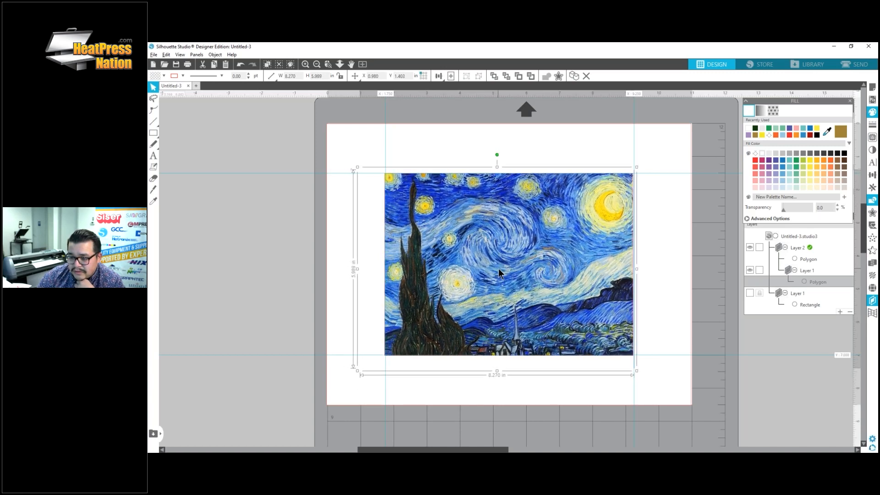
click(299, 241)
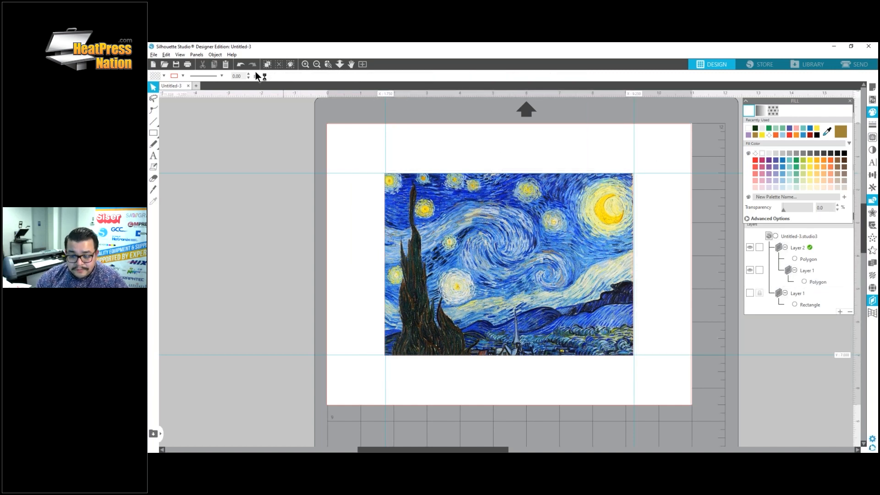
Step: Preview the print and change the page orientation to Landscape
click(188, 65)
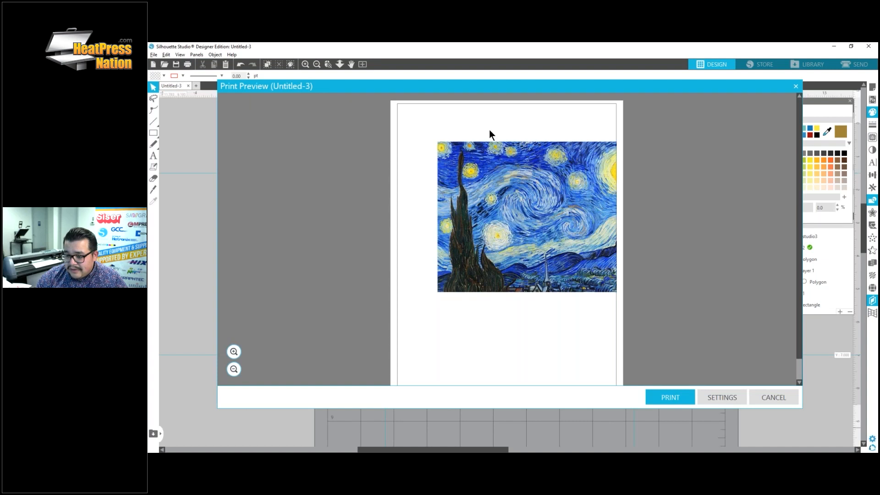
click(727, 397)
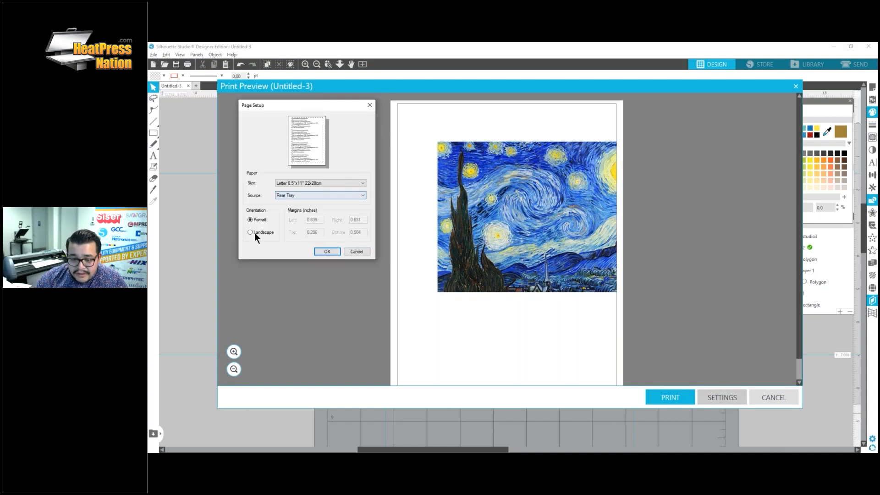
click(254, 233)
click(327, 252)
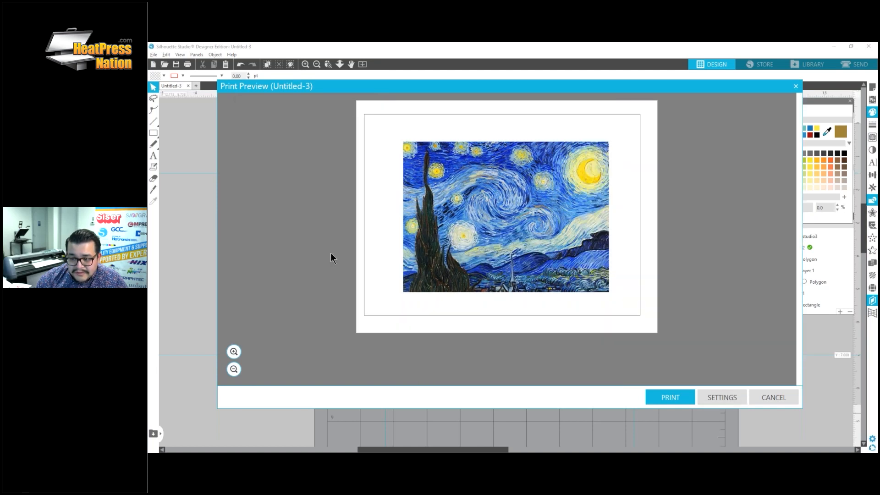
Step: Print the landscape Starry Night page using Sawgrass Print Manager as the printer
click(671, 397)
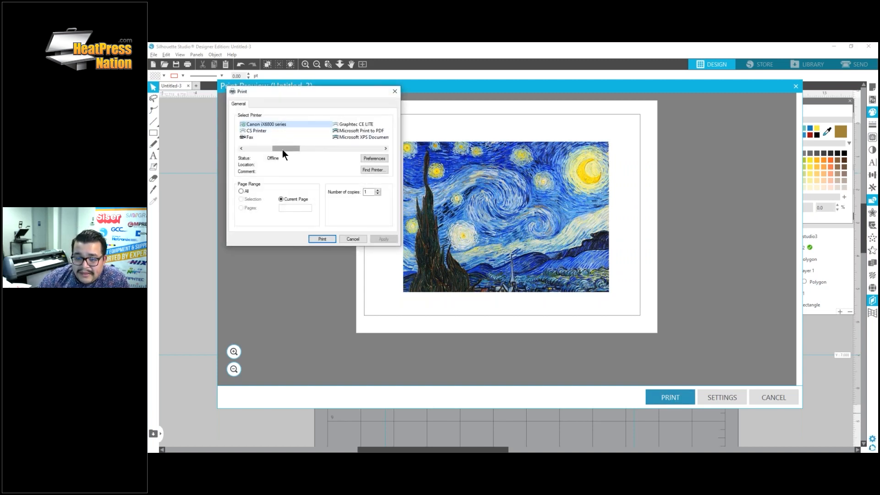
drag(283, 149, 301, 151)
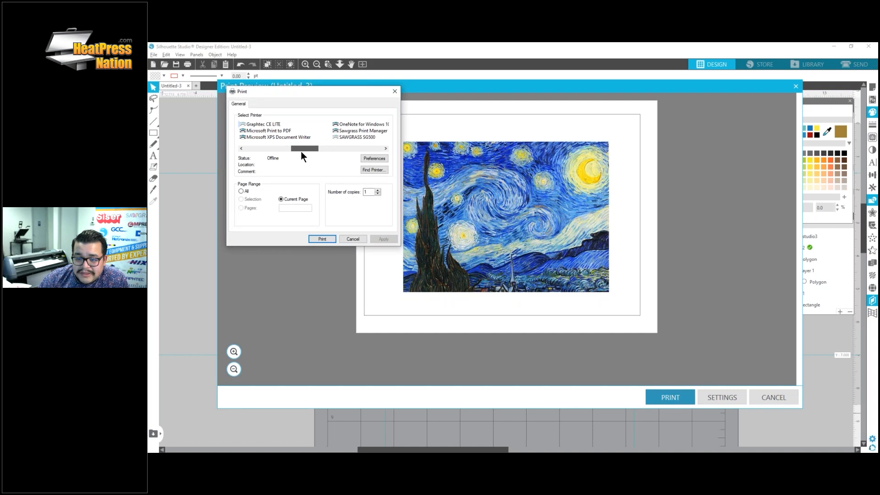
drag(318, 146, 334, 147)
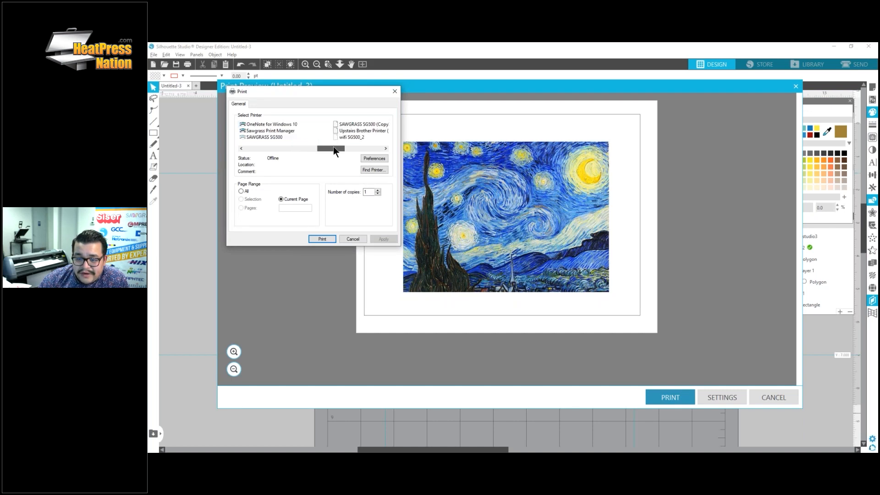
click(267, 137)
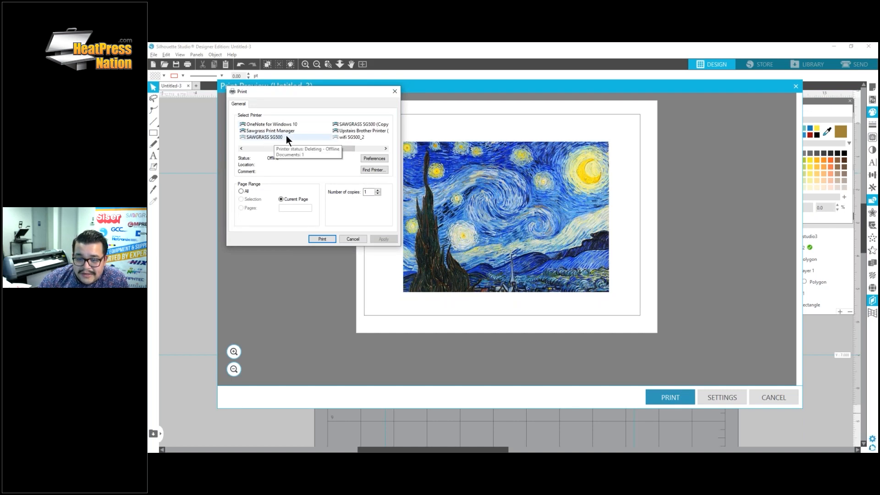
click(287, 131)
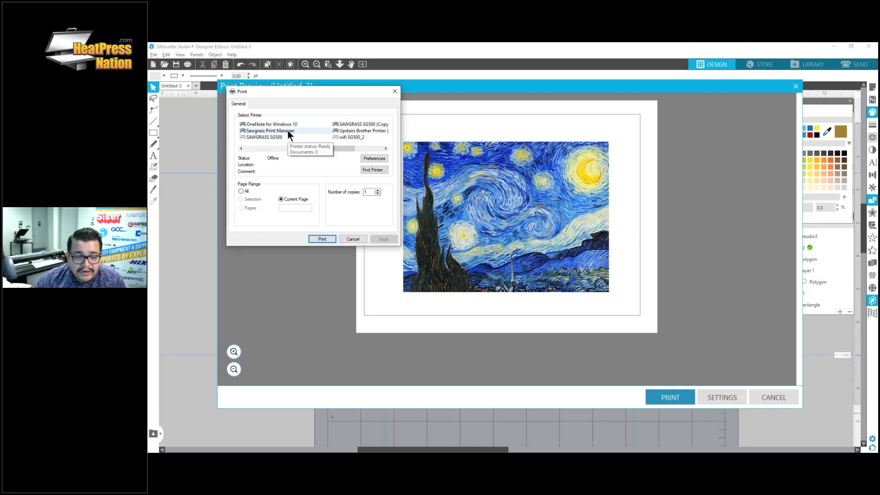
key(Return)
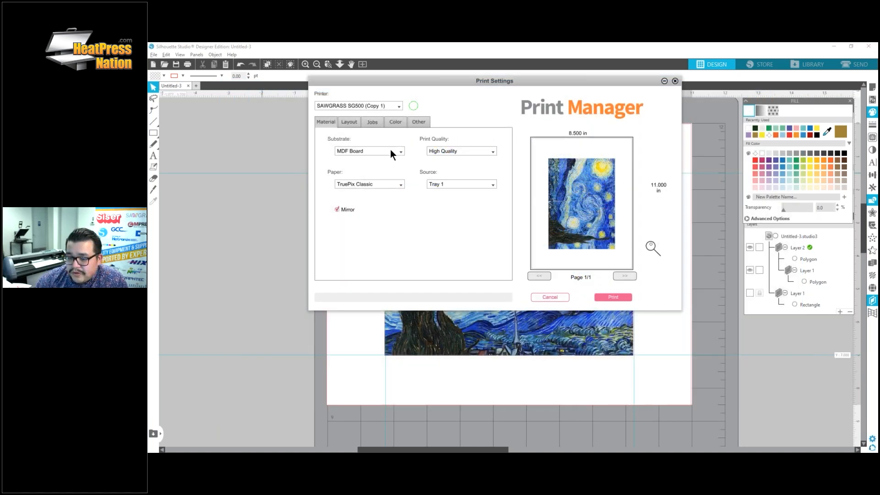
Step: Set the print job's substrate to Polyester and its paper to TruePix Classic
click(390, 149)
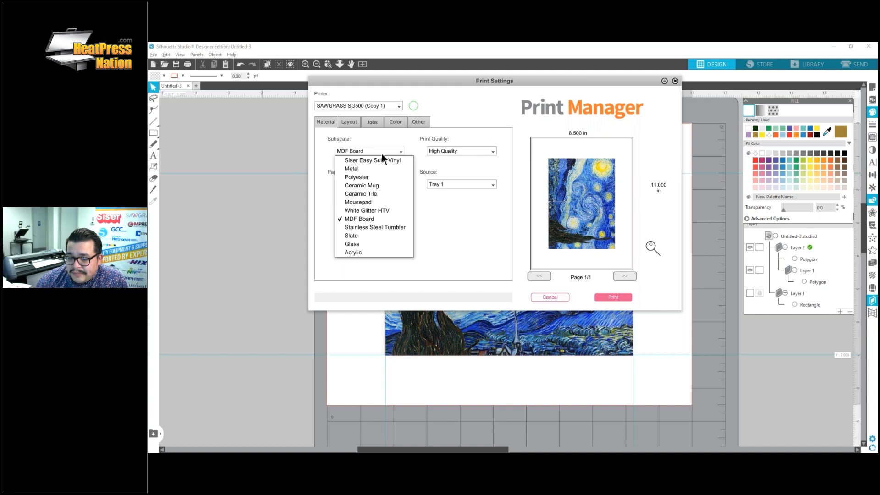
click(375, 177)
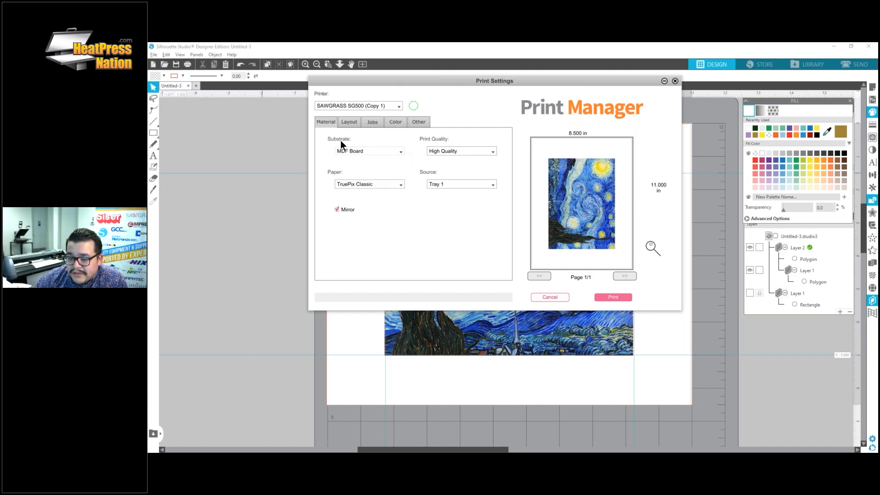
click(391, 183)
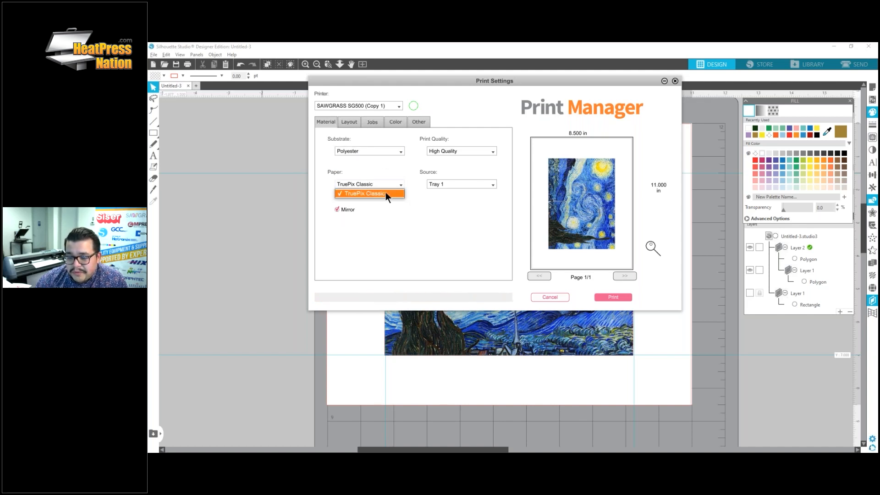
click(386, 192)
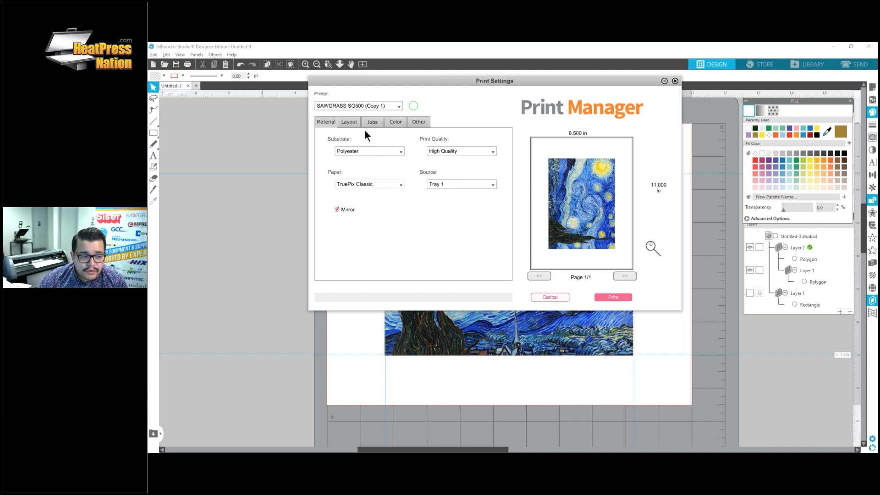
Step: Review the print job's layout options, job size and copies, and color settings
click(350, 123)
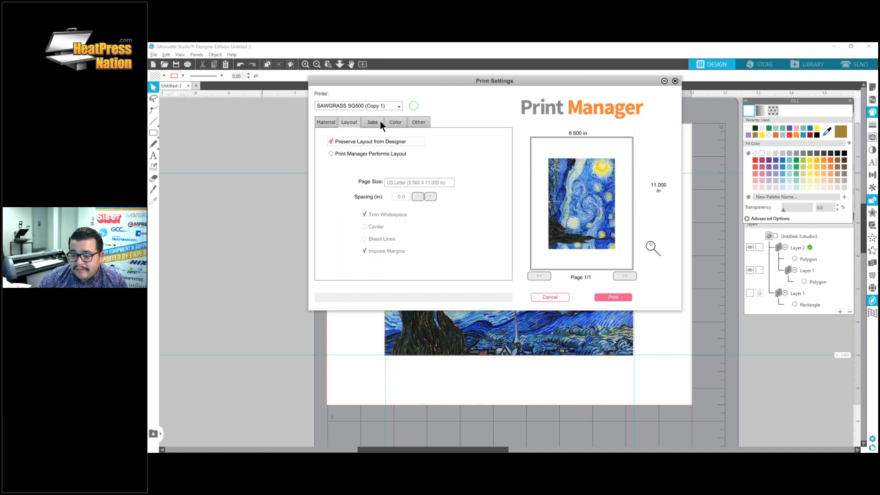
click(375, 123)
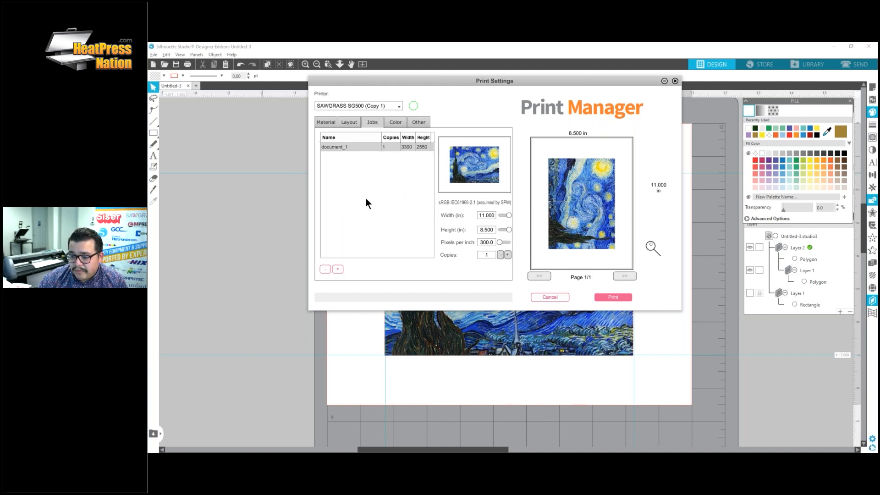
click(400, 122)
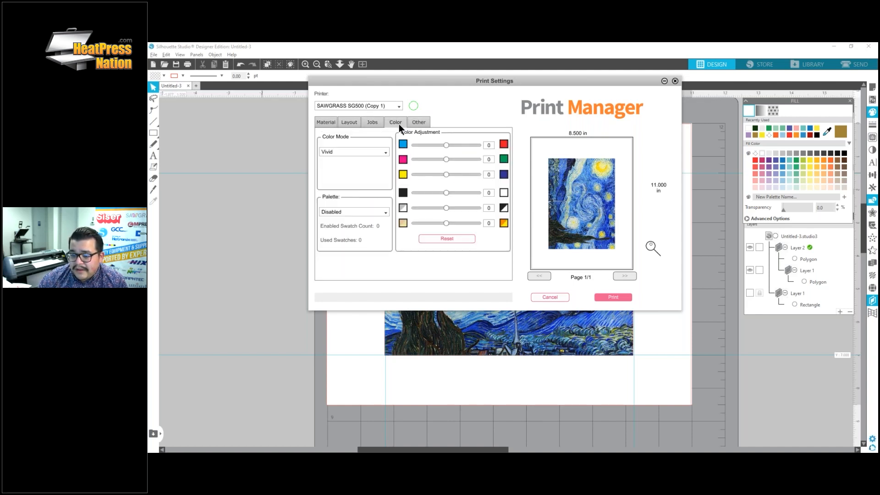
Step: Try the Photographic color mode, then set it back to Vivid and print the job
click(357, 152)
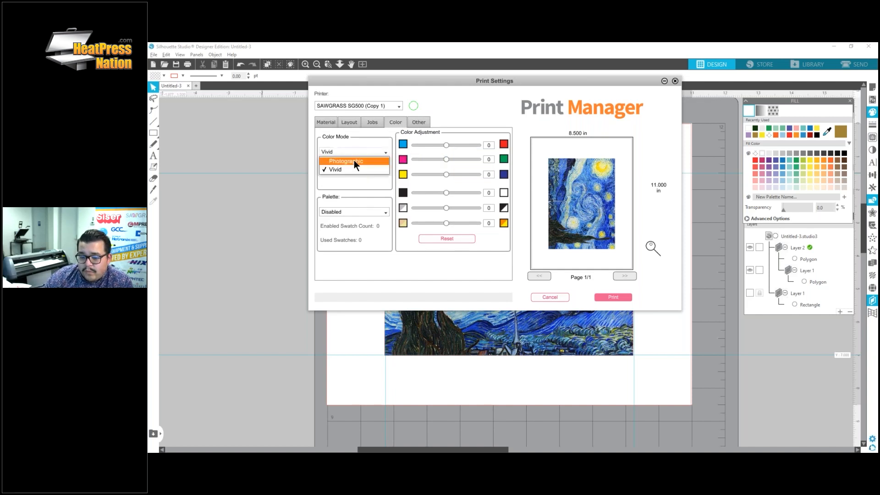
click(354, 160)
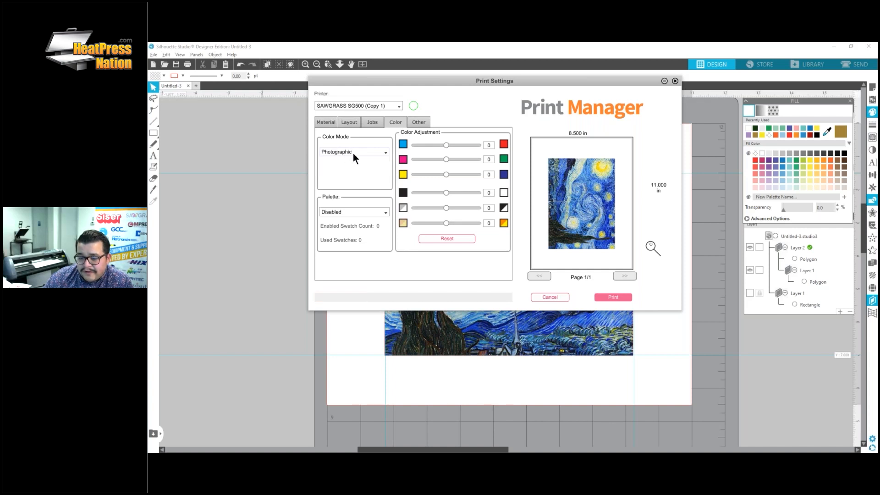
click(353, 153)
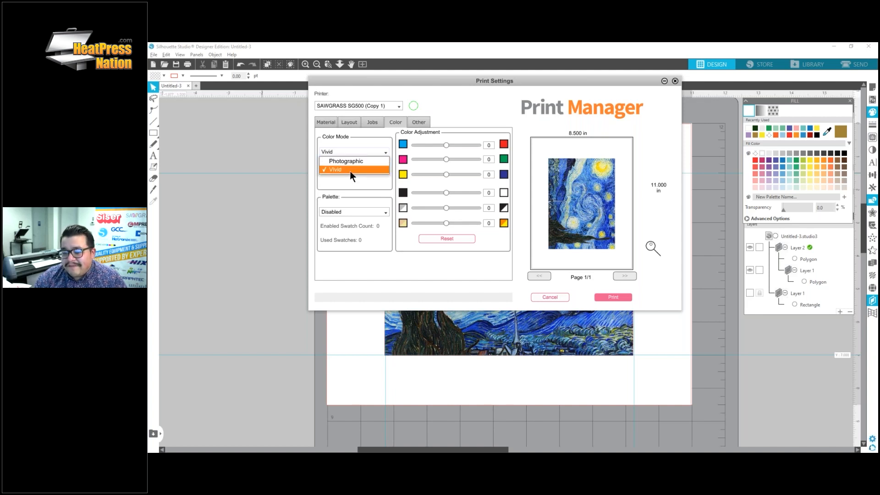
click(350, 171)
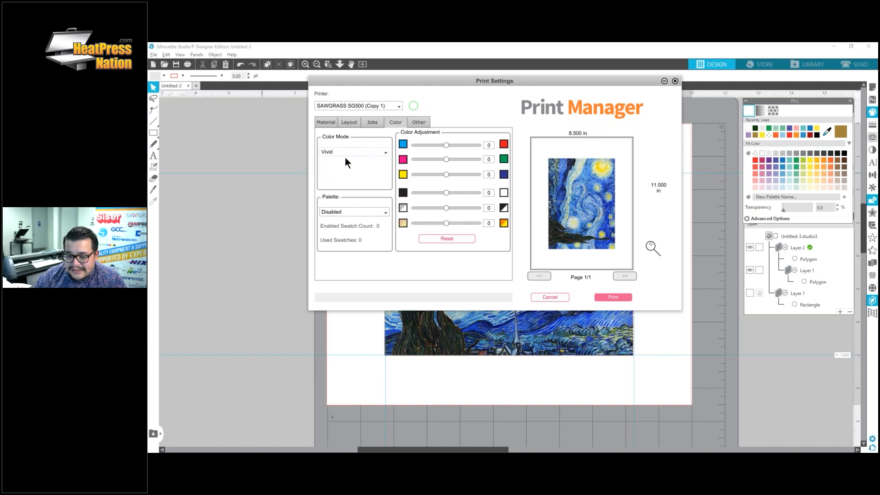
click(613, 297)
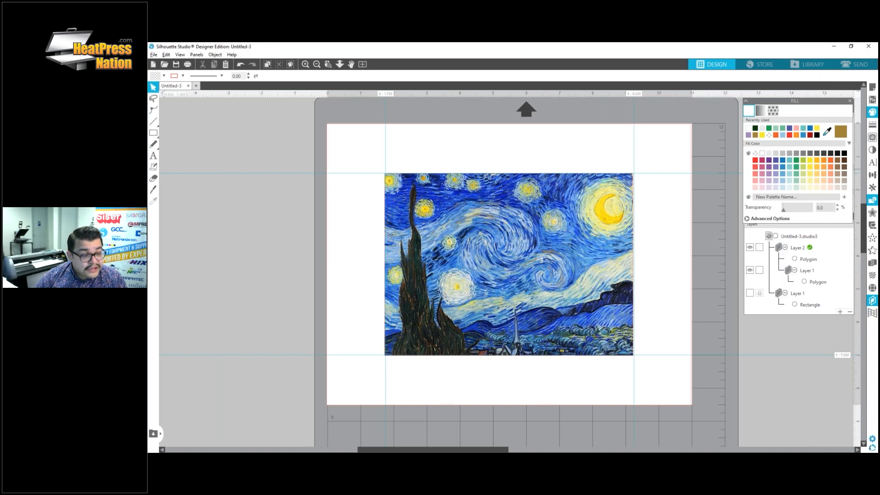
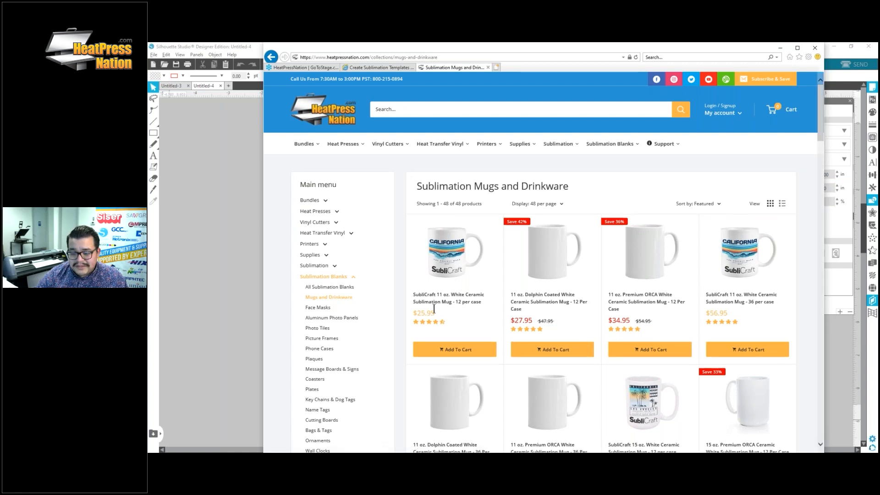
Step: Look up the imprint area in the specifications of the SubliCraft 11 oz. White Ceramic Sublimation Mug, then return to Silhouette Studio
click(456, 274)
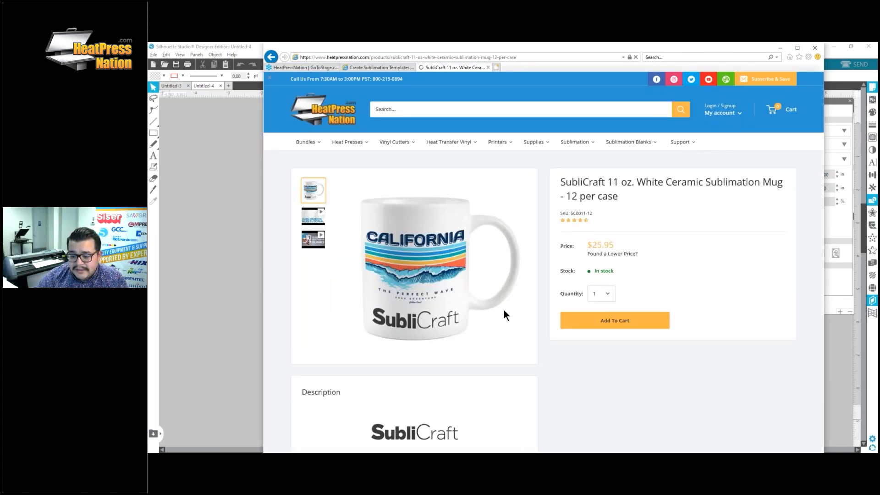
scroll(503, 316, down, 10)
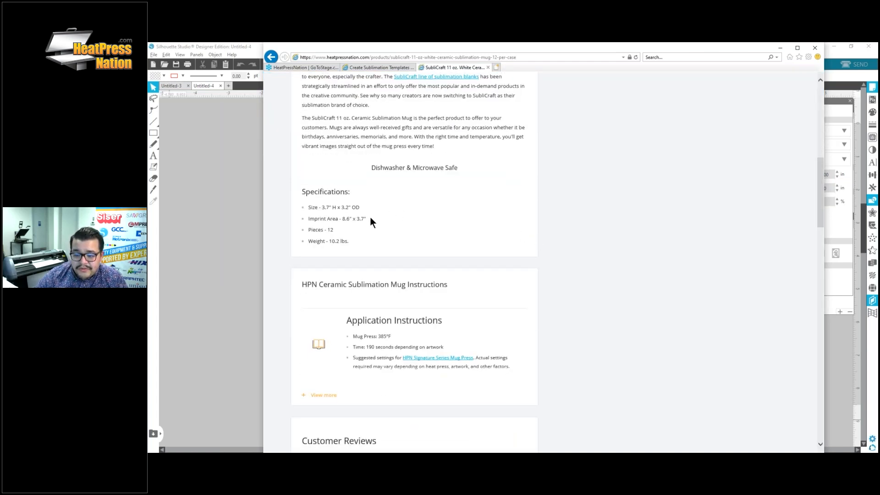
drag(370, 218, 329, 219)
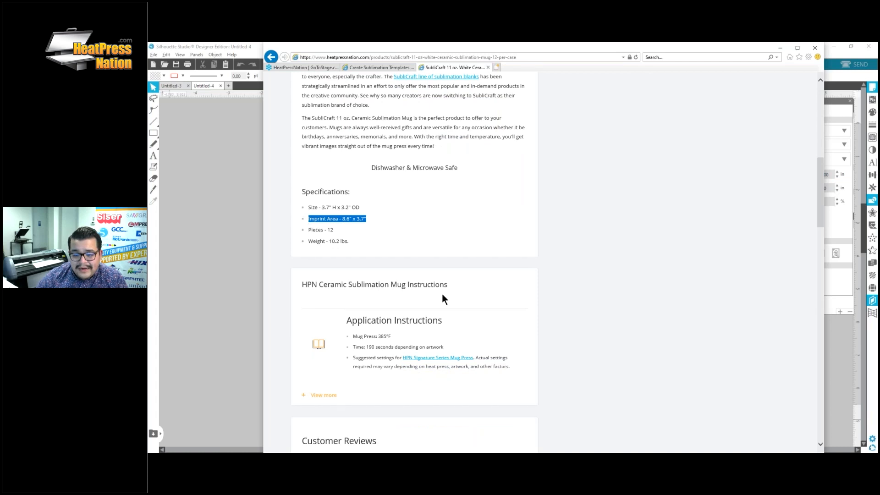
click(342, 221)
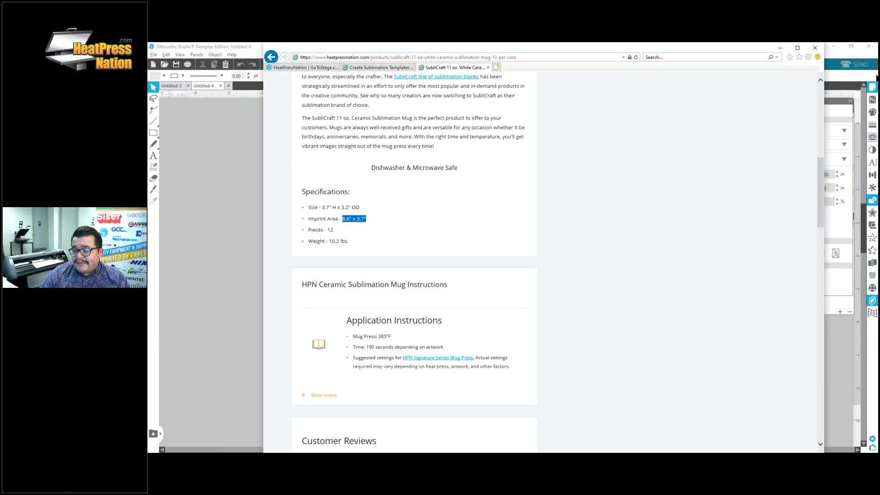
click(781, 46)
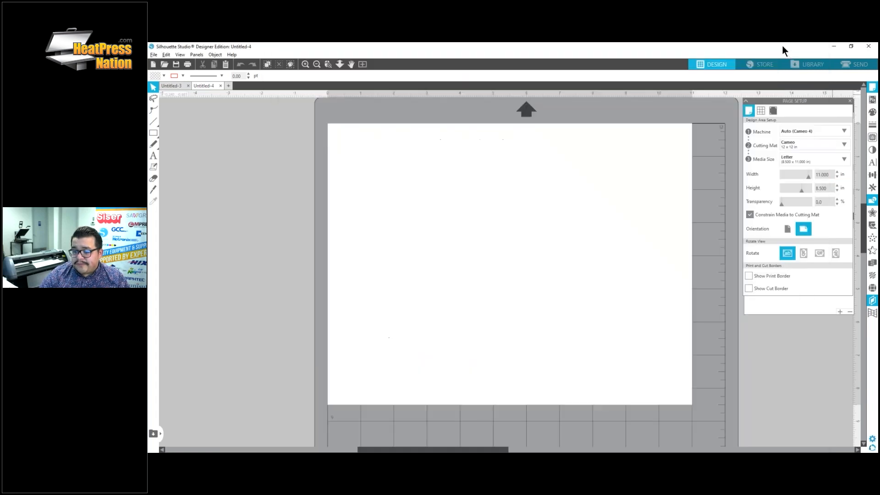
Step: Draw a rectangle on the blank page and set its size to 8.6 in wide by 3.7 in high
click(153, 133)
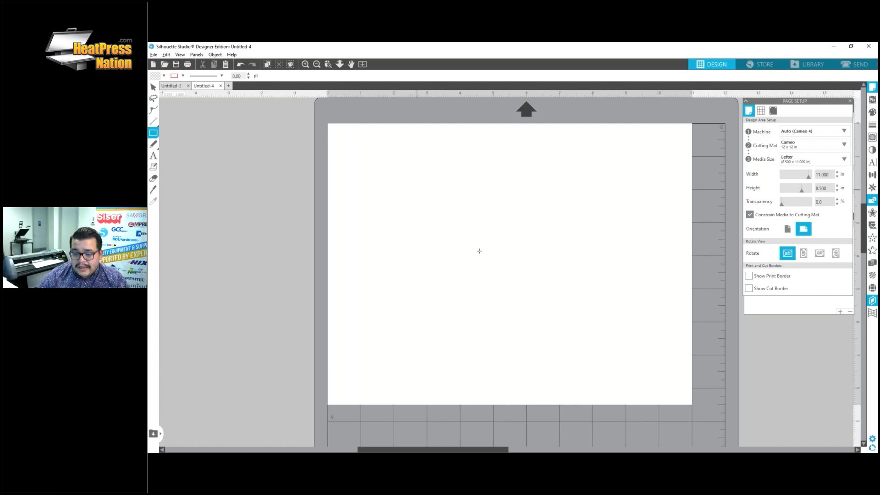
drag(418, 189, 510, 255)
click(154, 87)
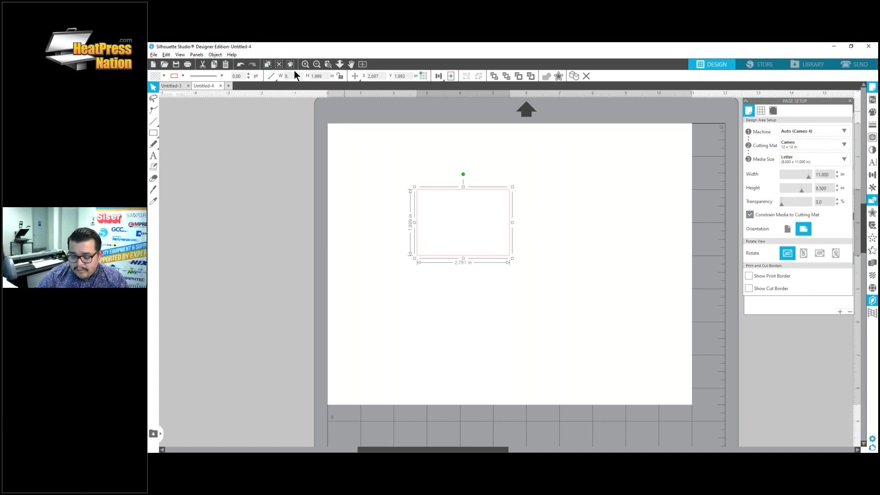
key(Return)
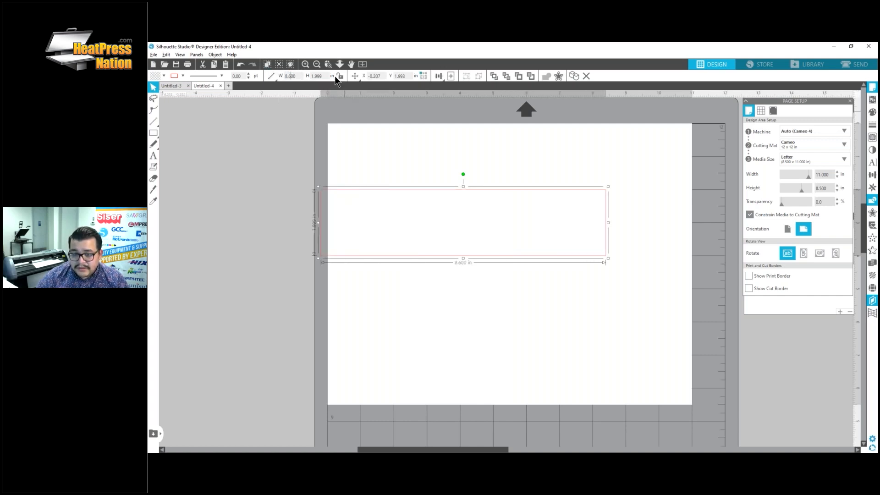
click(308, 77)
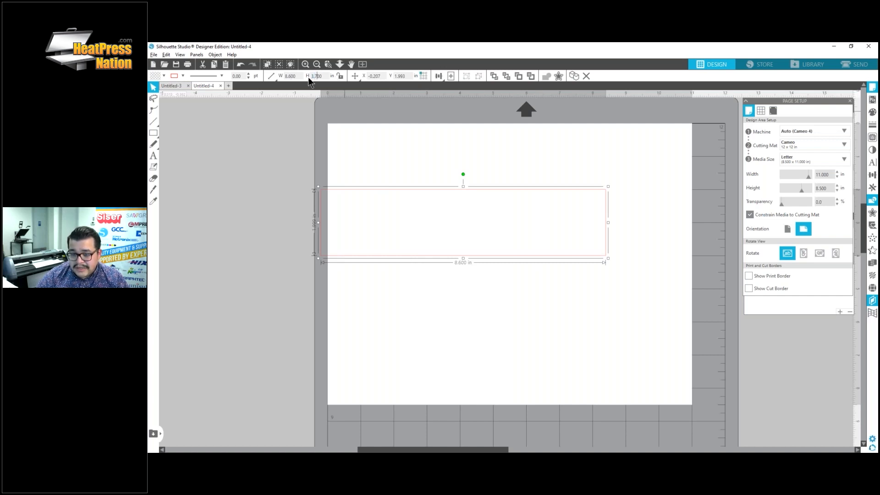
key(Return)
Step: Move the rectangle partly off the page's left edge and place a horizontal guide across the page's middle at 4.25 in
drag(483, 161, 541, 188)
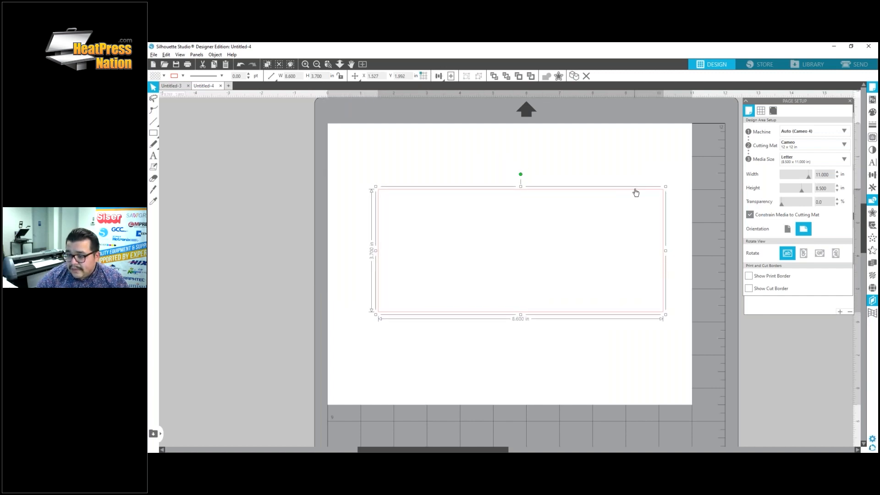
drag(636, 193, 460, 192)
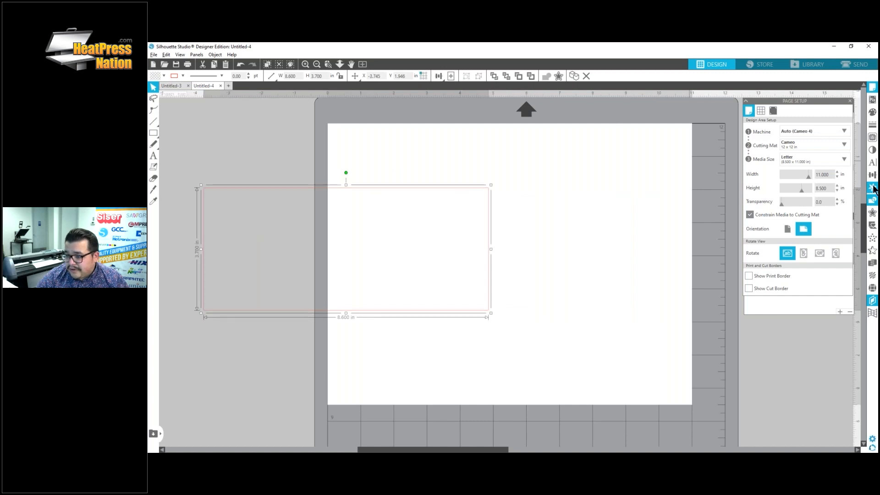
drag(651, 92, 647, 226)
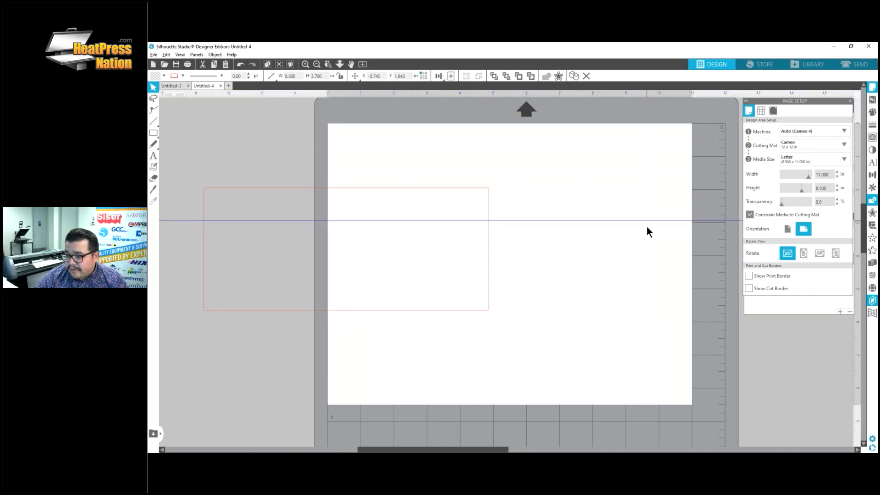
click(849, 102)
click(851, 102)
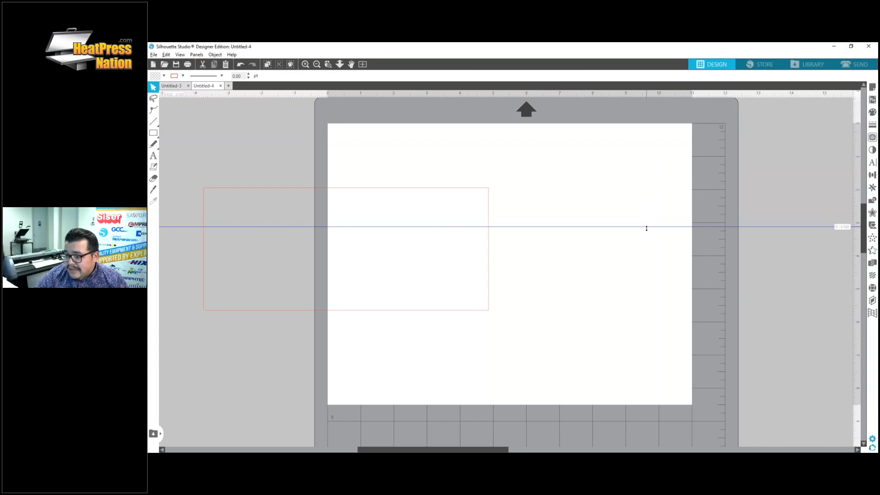
drag(646, 228, 647, 259)
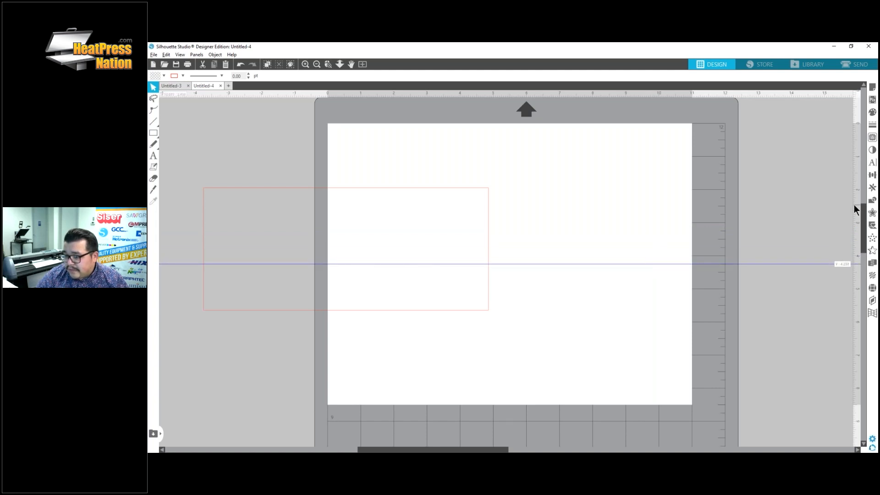
Step: Add a vertical guide at 5.5 in and center the rectangle on the intersection of the two guides
drag(855, 207, 594, 199)
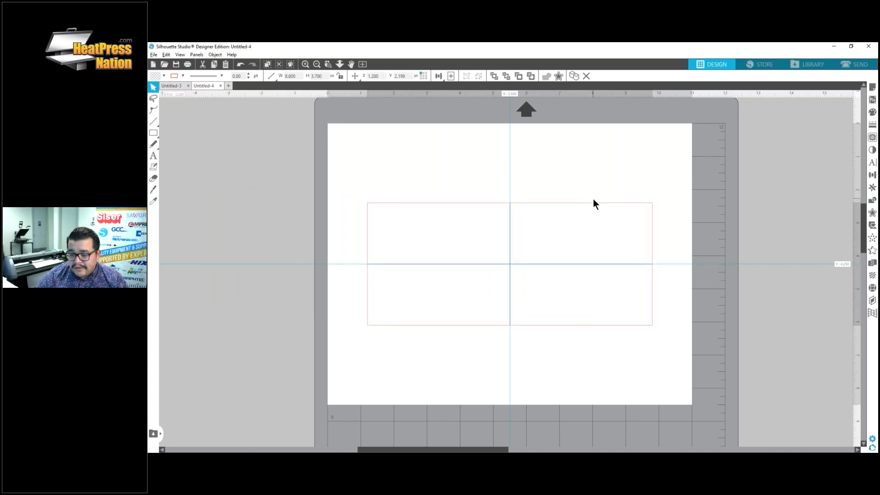
click(518, 240)
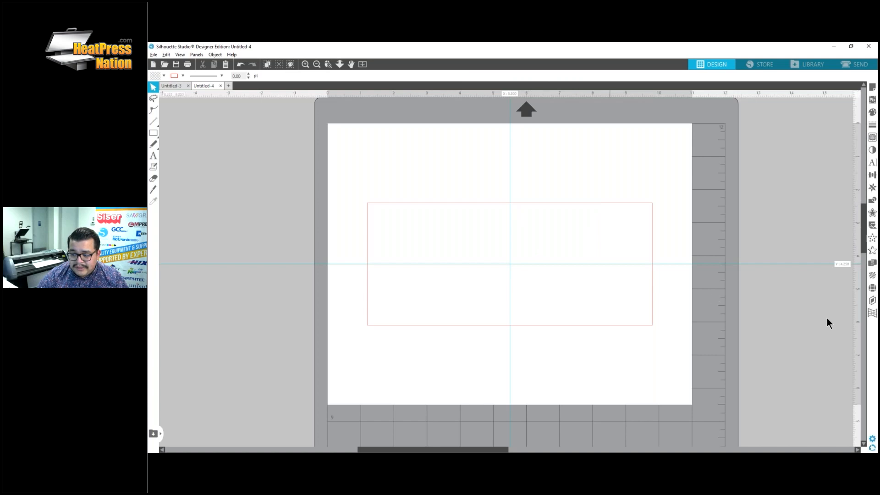
Step: Draw a rectangle covering the whole landscape page, about 8.5 in high, and set its width to 11 in
click(872, 301)
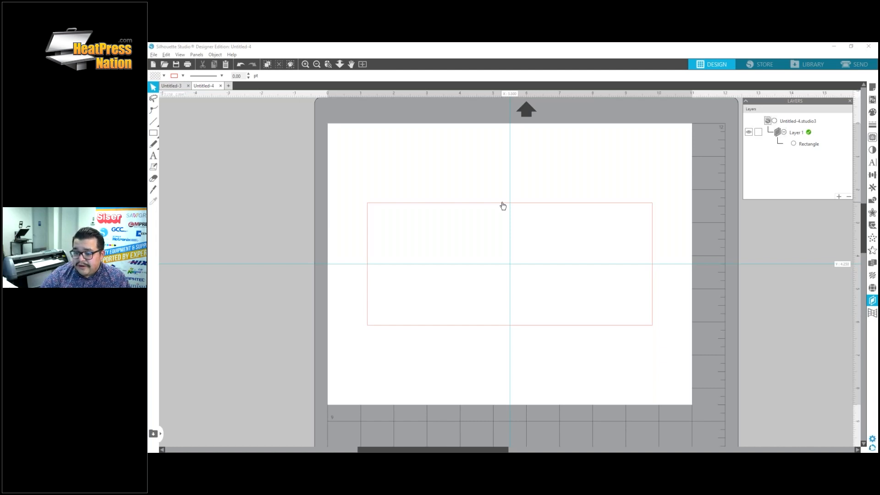
click(154, 133)
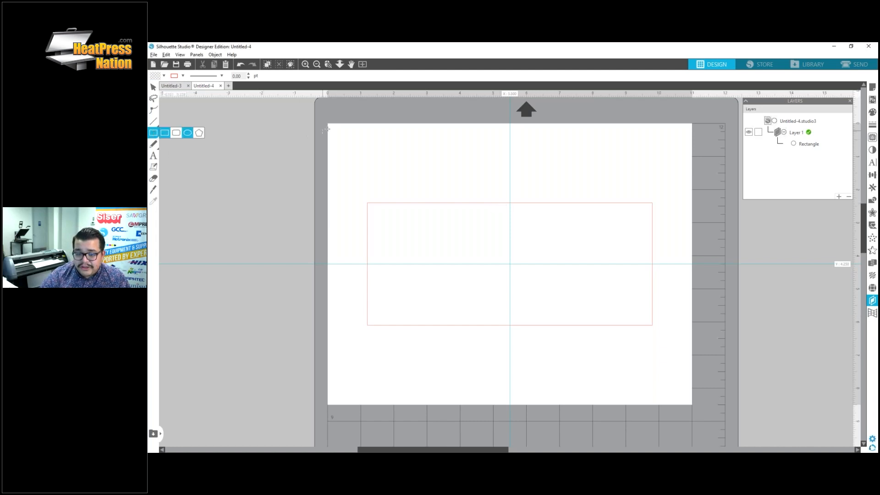
drag(328, 124, 692, 407)
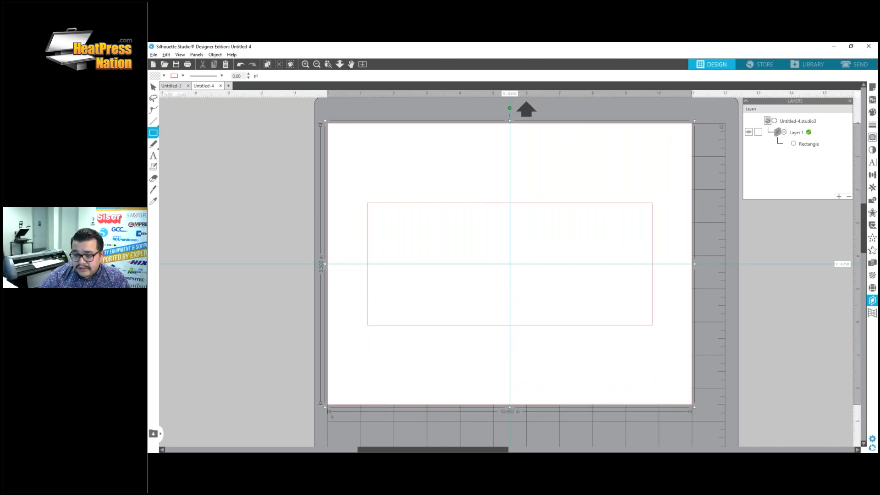
drag(303, 76, 270, 75)
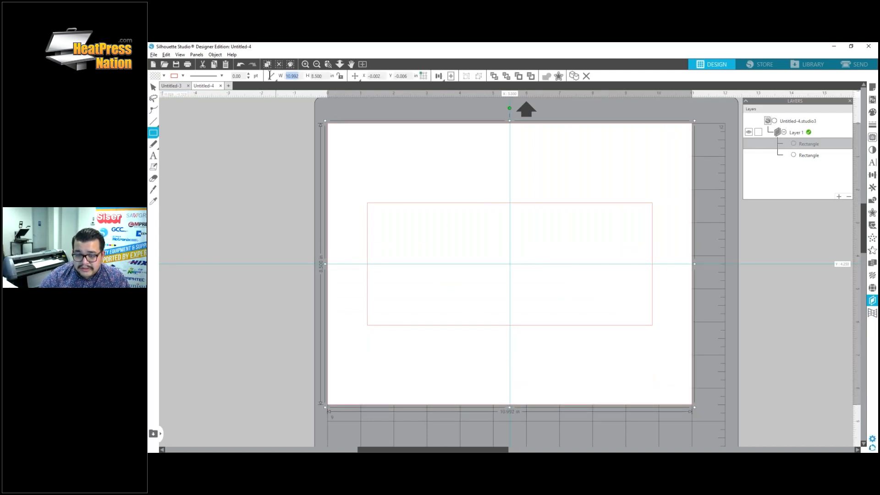
text(11)
key(Tab)
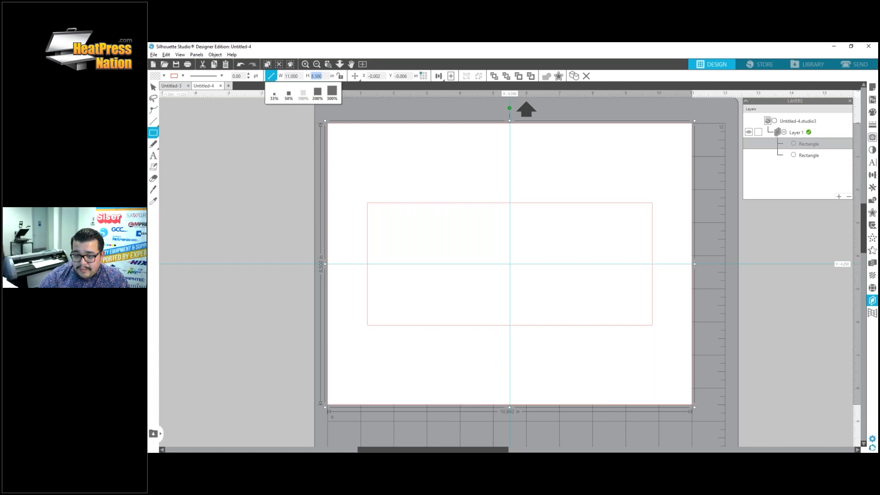
drag(224, 114, 189, 111)
key(ctrl+z)
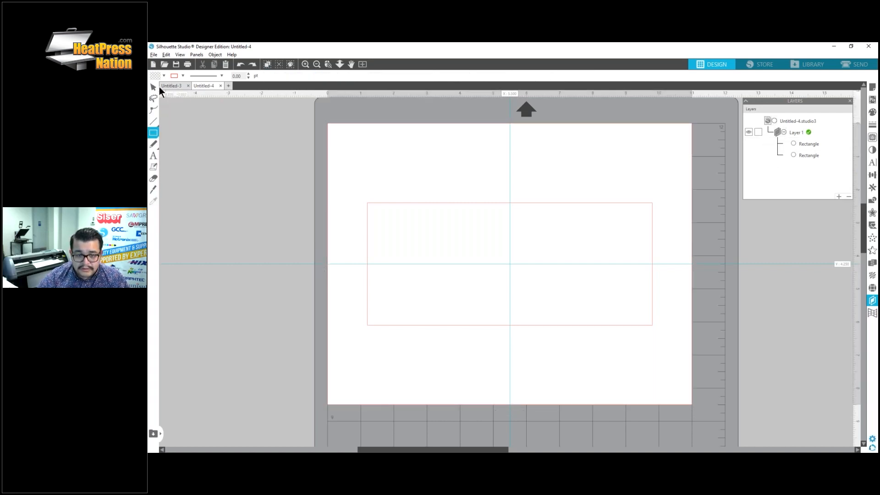
Step: Select both rectangles, align their centers and merge them into one compound path
click(154, 87)
drag(326, 157, 411, 221)
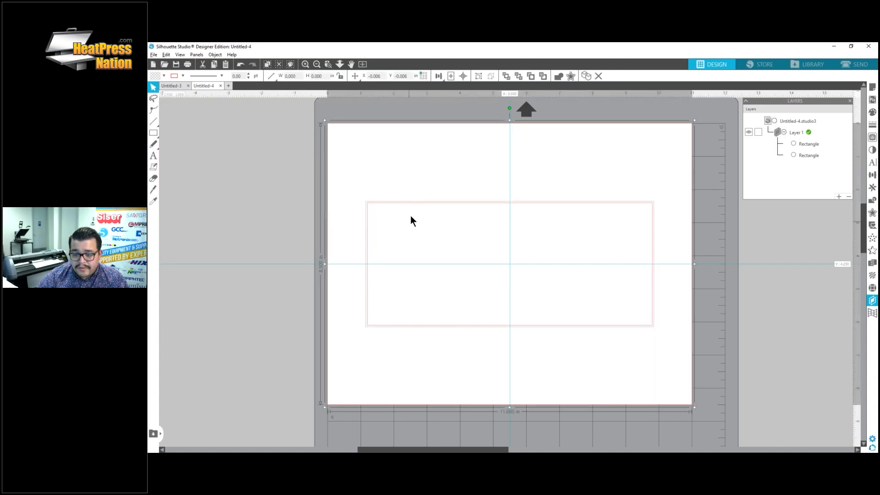
click(464, 76)
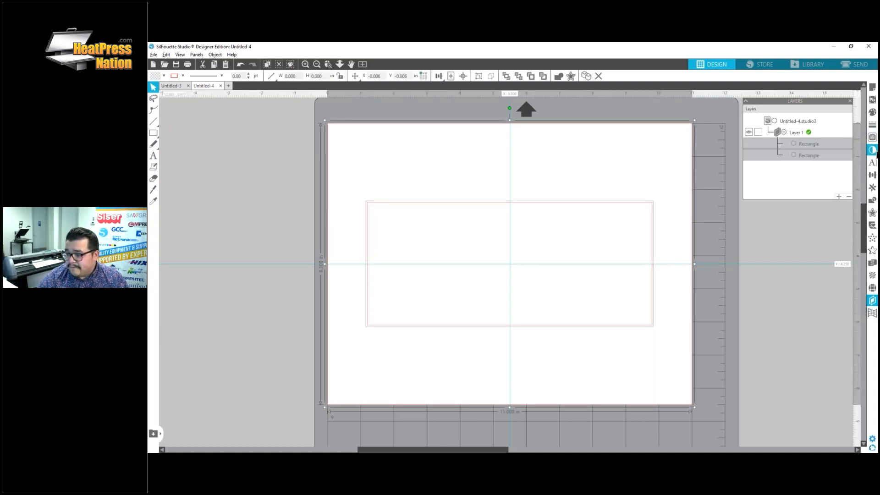
click(872, 202)
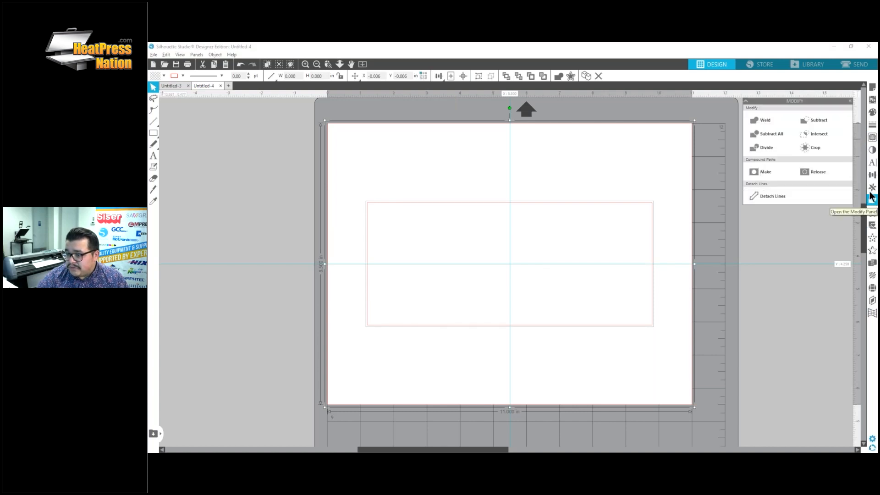
click(762, 170)
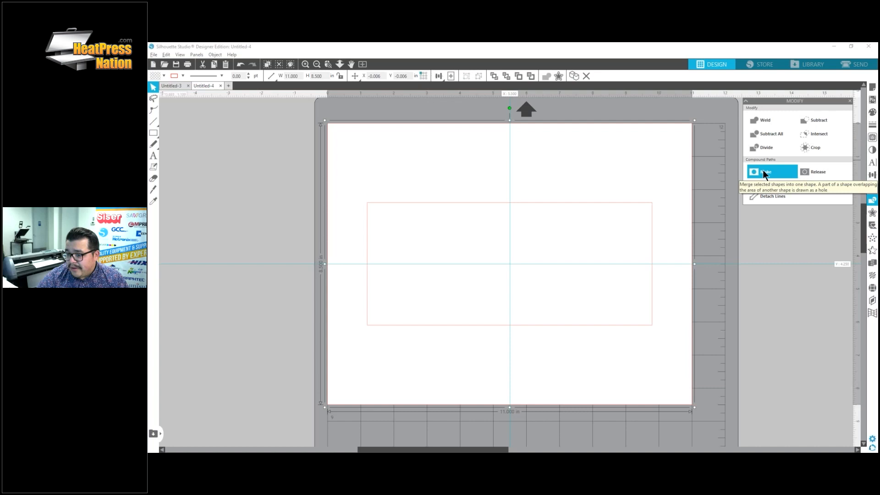
Step: Fill the compound frame with white and deselect it
click(872, 112)
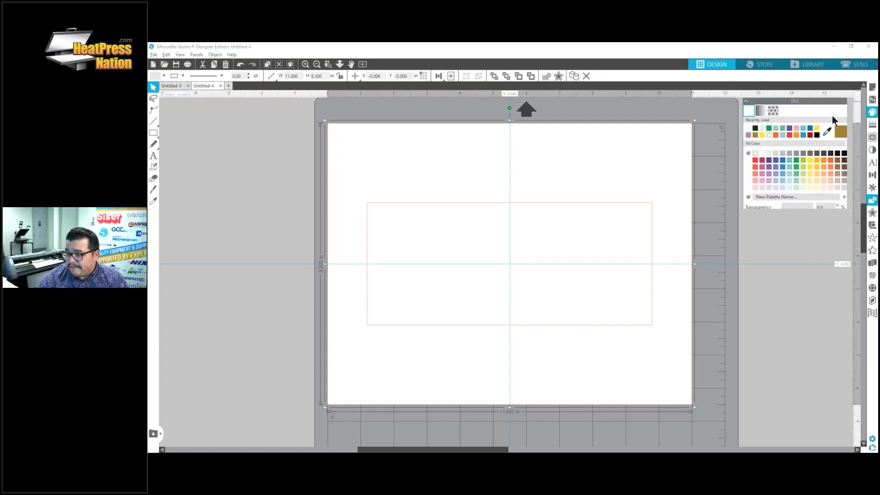
click(756, 129)
click(754, 128)
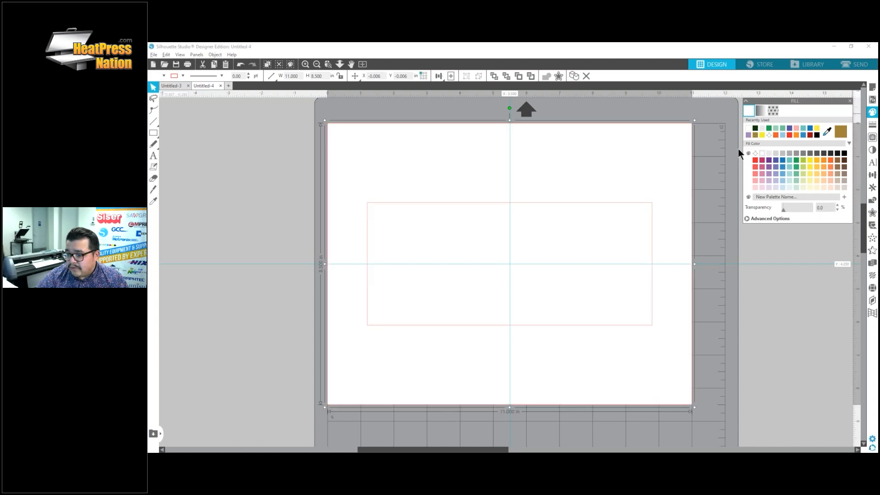
click(717, 164)
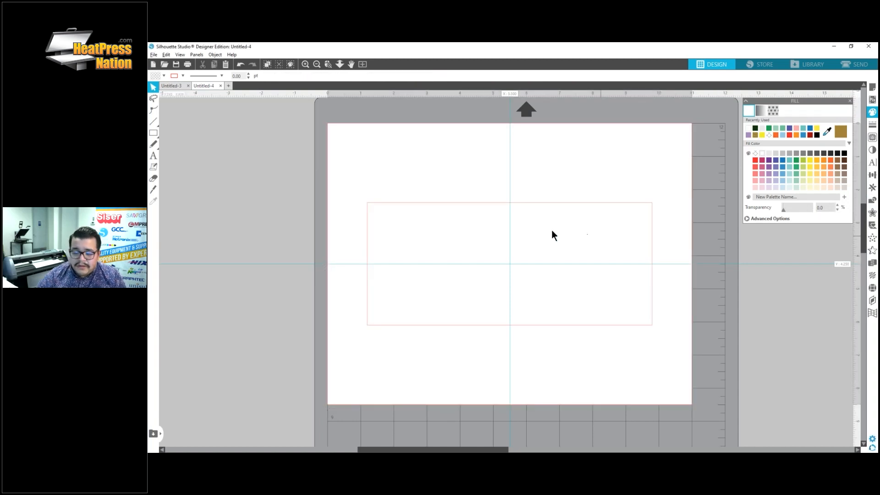
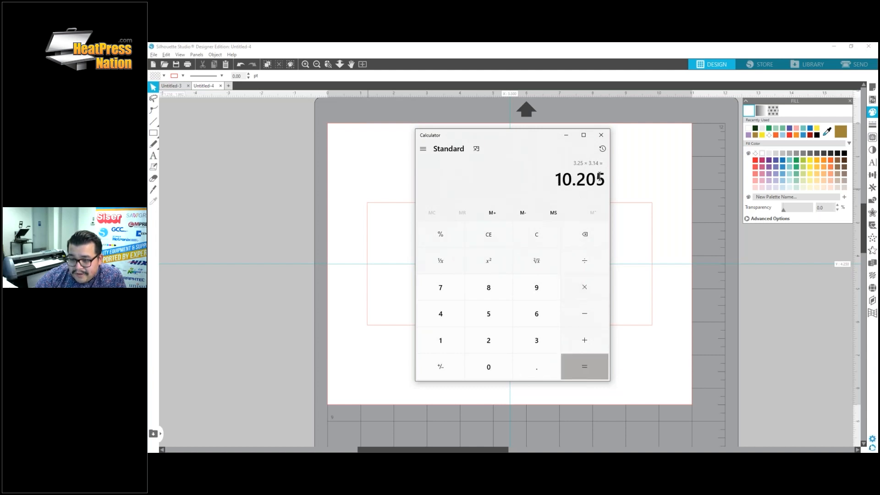
Step: Divide the 10.205 result by 2 in Calculator, then return to Silhouette Studio
click(583, 262)
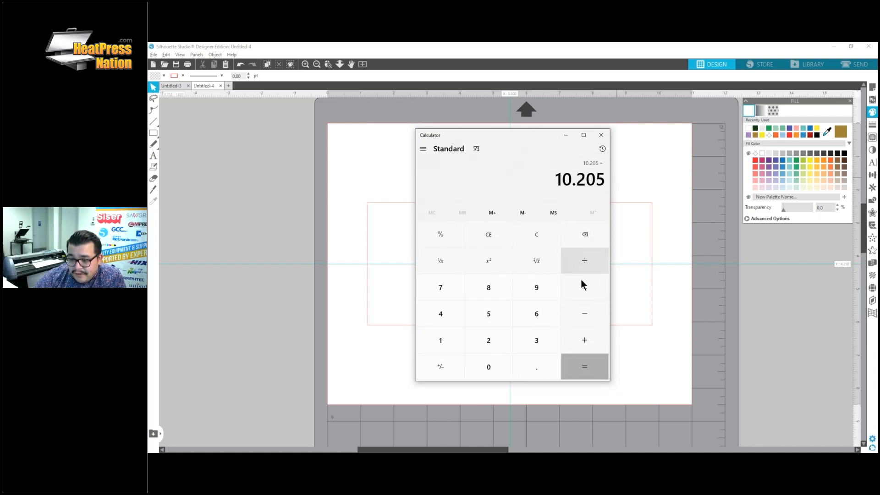
click(489, 341)
click(587, 371)
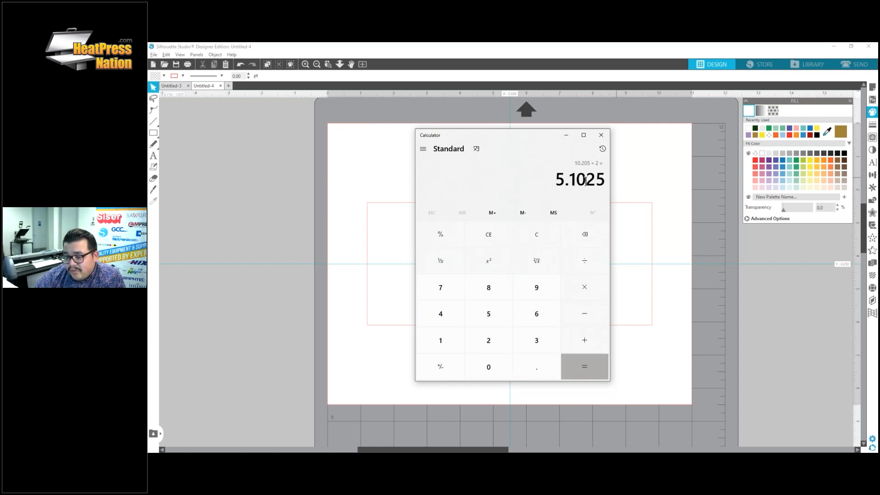
click(566, 135)
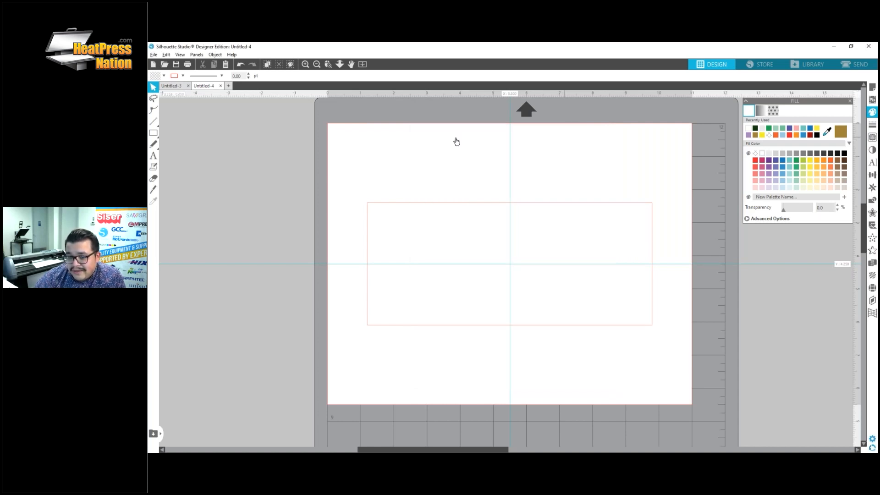
Step: Draw a rectangle about 0.67 in high inside the frame, set its width to 5.1 in and center it on the guides' intersection
click(164, 133)
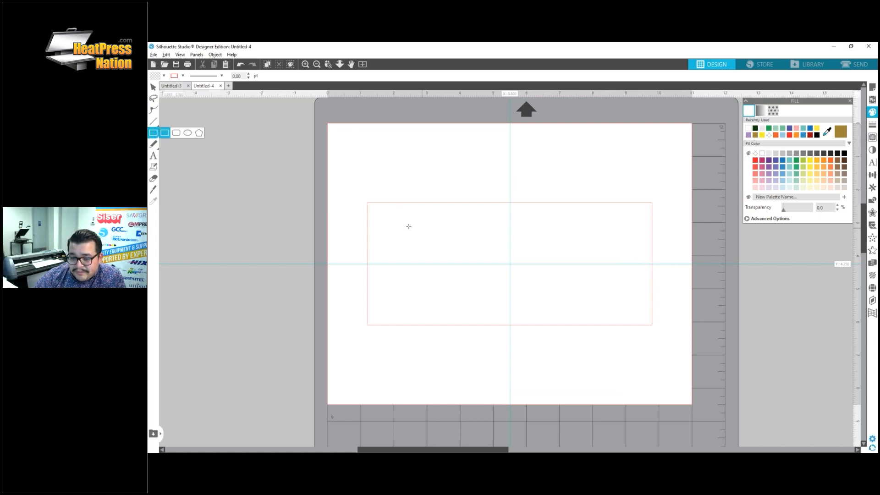
drag(409, 226, 560, 248)
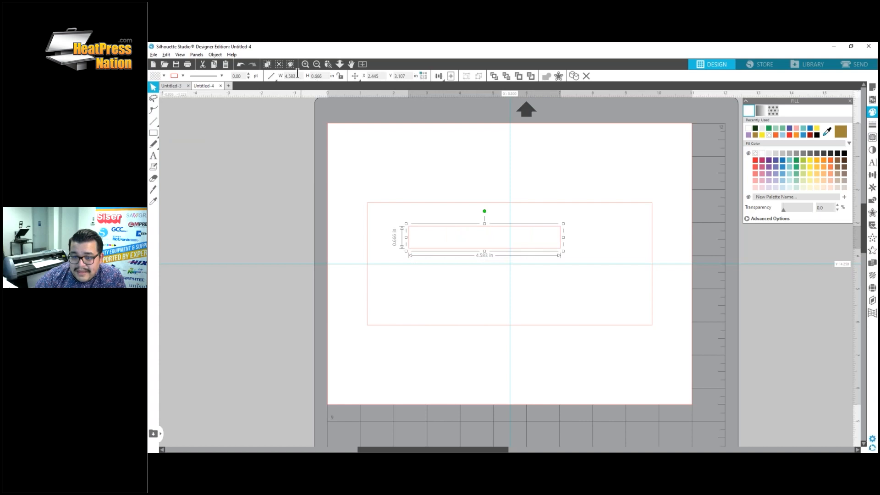
drag(297, 74, 267, 74)
text(5.100)
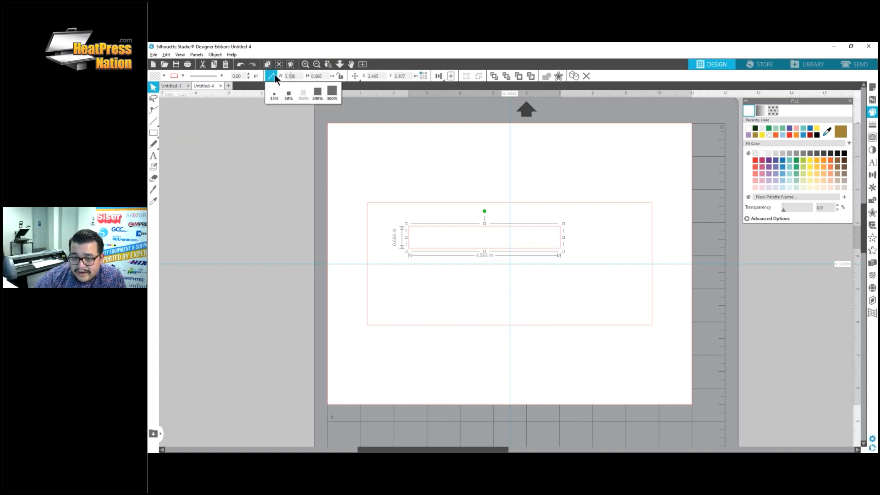
key(Return)
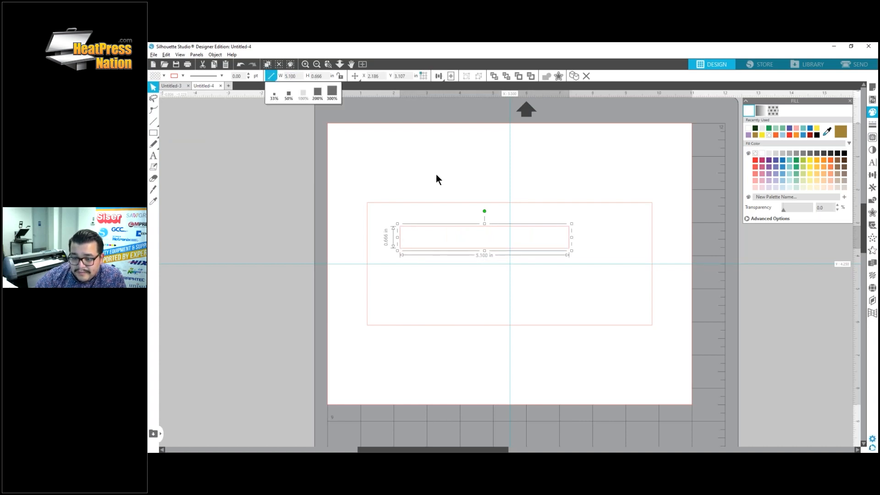
drag(521, 228, 545, 251)
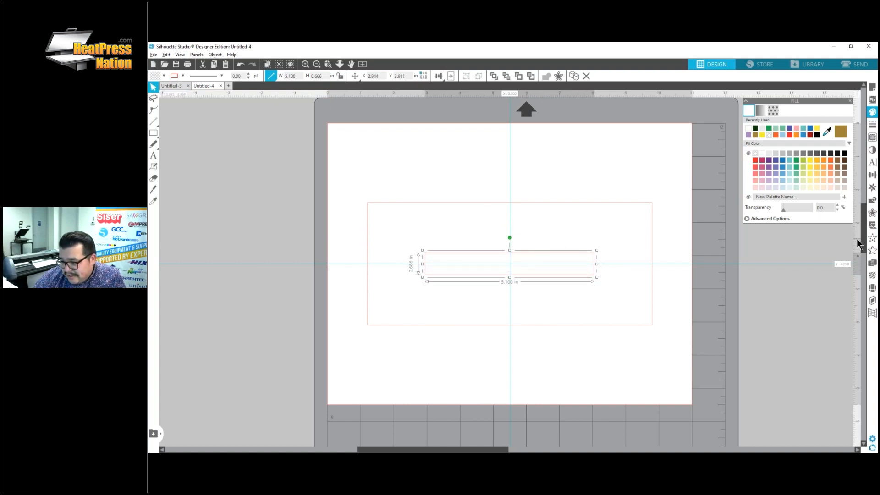
Step: Place vertical guides at both ends of the 5.1 in rectangle, then remove that rectangle and the center vertical guide
drag(858, 244, 593, 241)
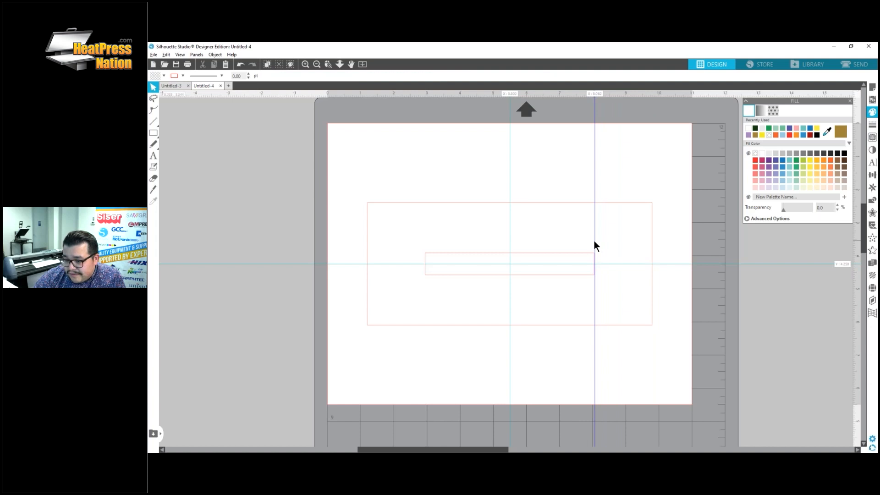
drag(859, 247, 425, 250)
click(552, 258)
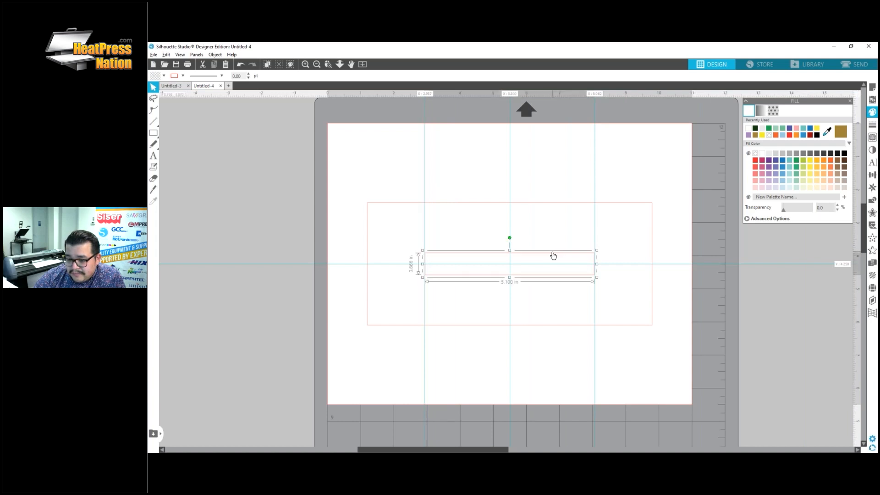
key(Delete)
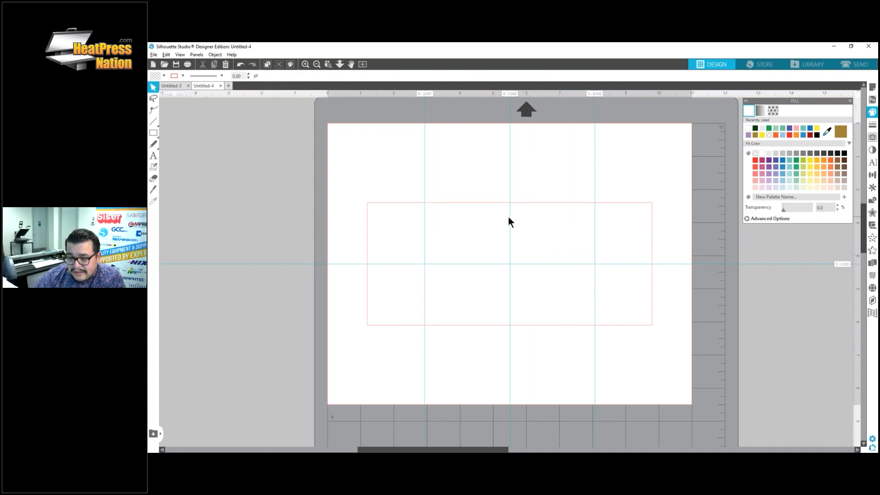
drag(510, 219, 844, 251)
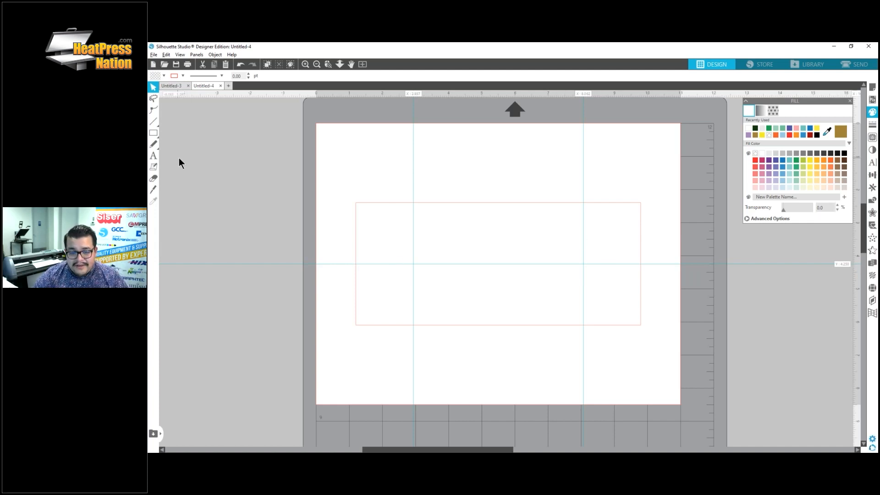
Step: Insert the ice cream design from the library, scale it to about 1.25 by 2.9 in and center it on the right-hand vertical guide
click(822, 64)
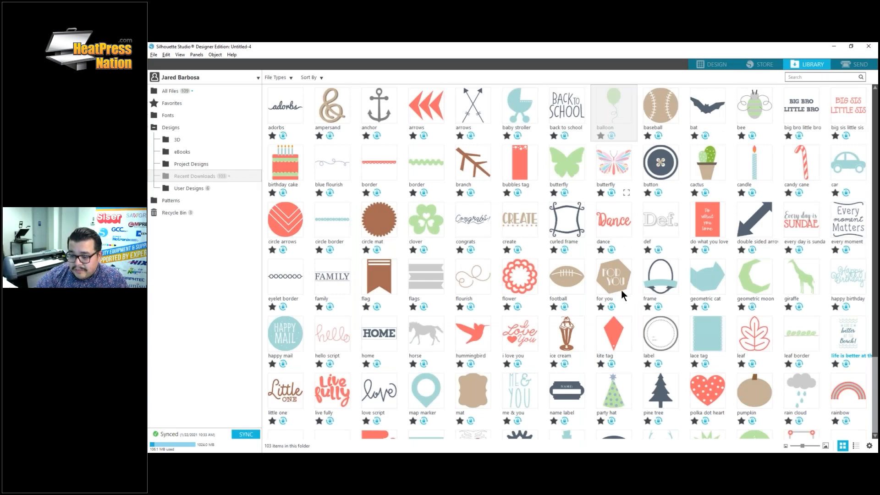
scroll(621, 307, down, 1)
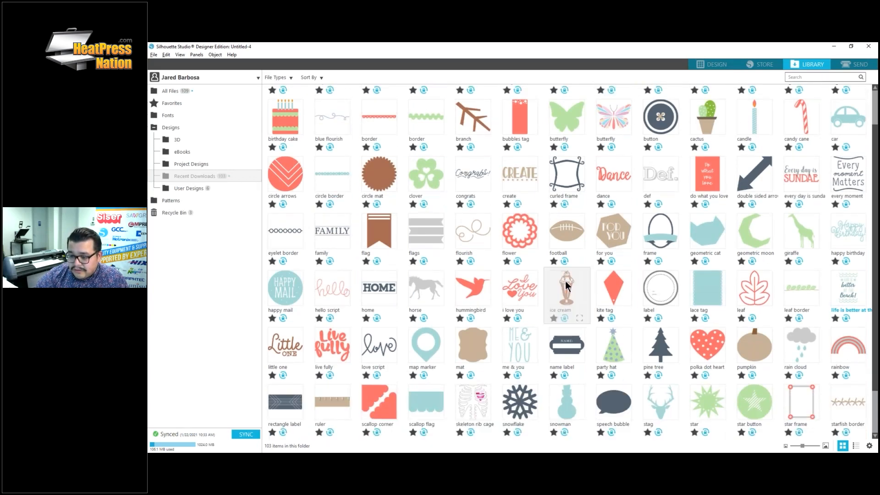
double_click(566, 287)
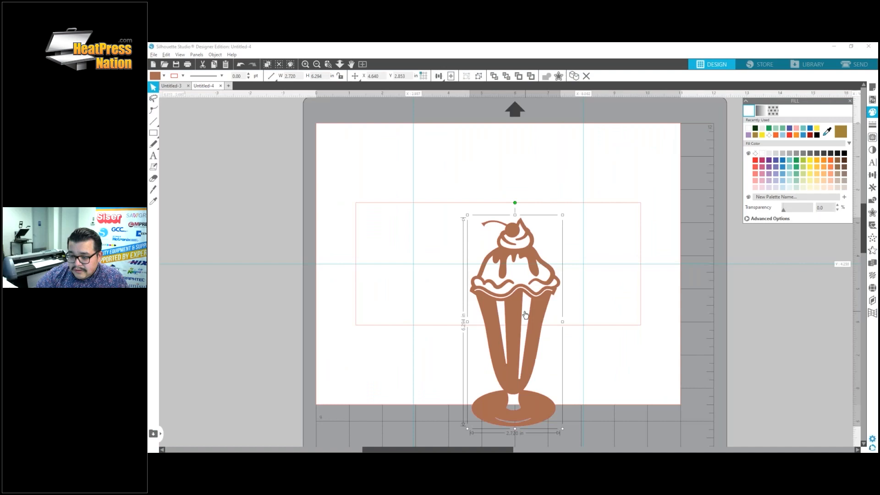
drag(535, 266, 592, 176)
drag(621, 122, 586, 232)
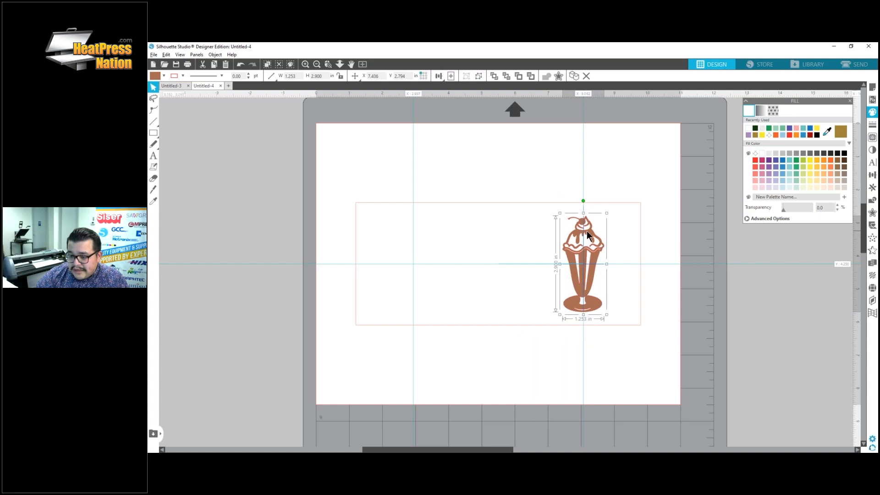
click(517, 238)
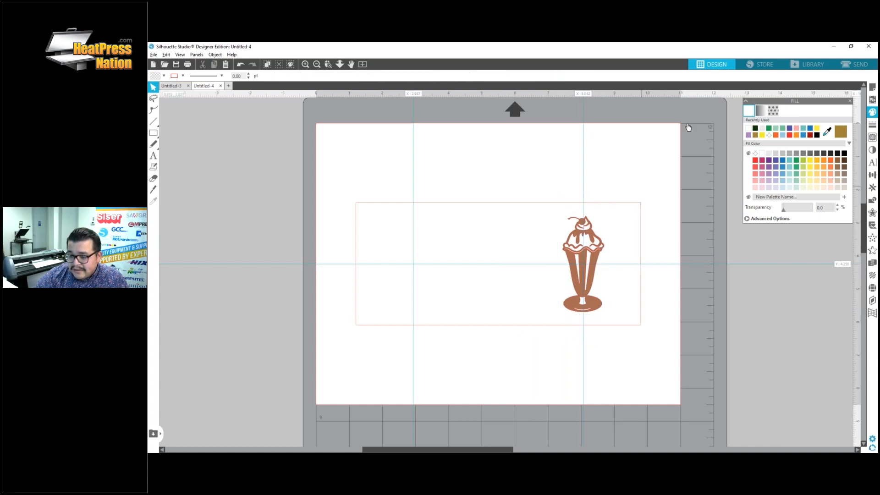
Step: Insert the polka dot heart design from the library's recent downloads
click(803, 63)
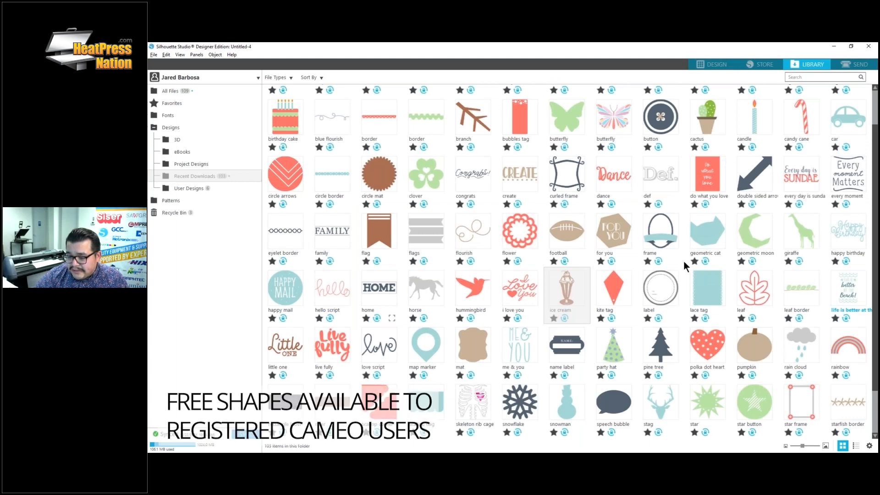
scroll(676, 299, down, 1)
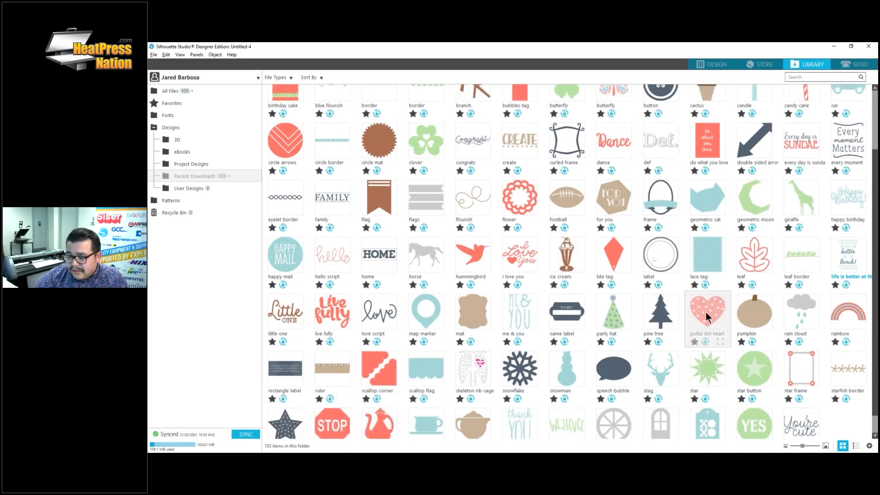
double_click(705, 310)
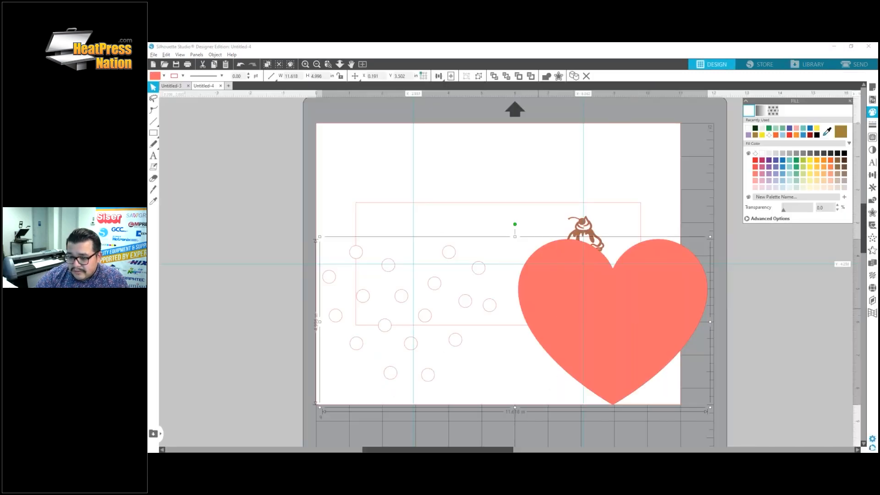
Step: Combine the dots and heart into one centered group, scaled to about 2.8 by 2.5 in and centered on the left-hand vertical guide
click(459, 219)
click(449, 252)
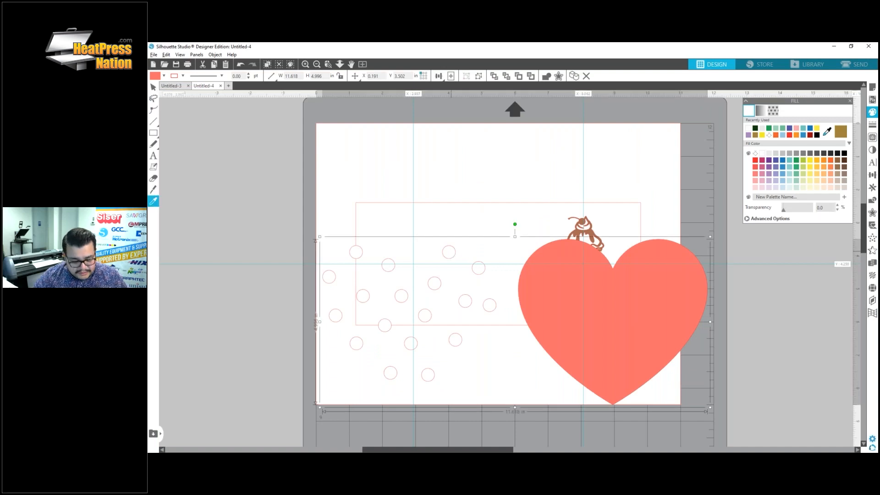
key(ctrl+shift+g)
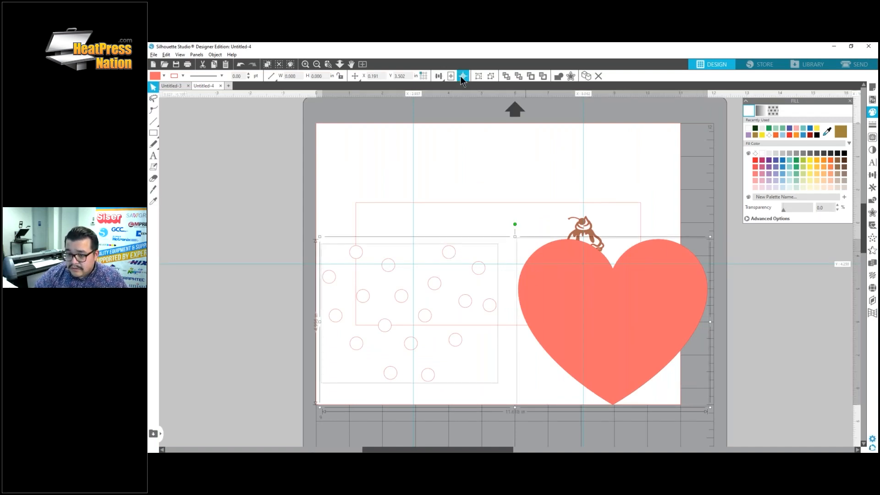
click(462, 77)
key(ctrl+g)
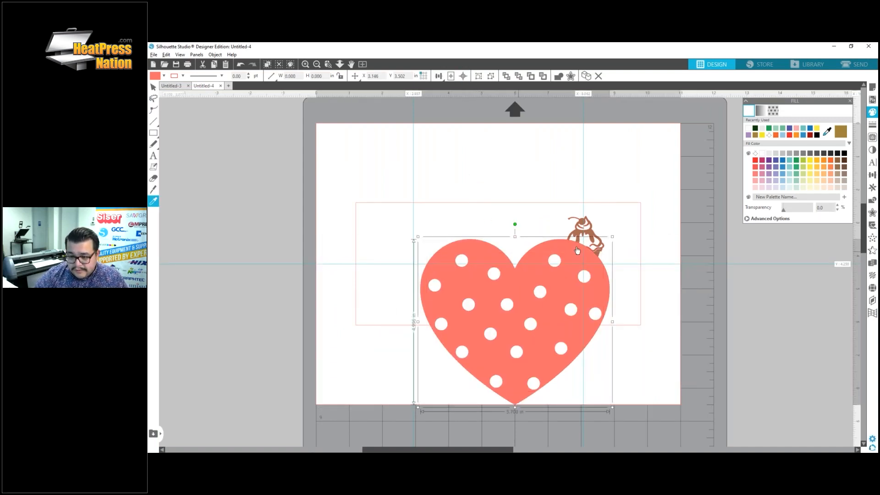
drag(611, 236, 437, 244)
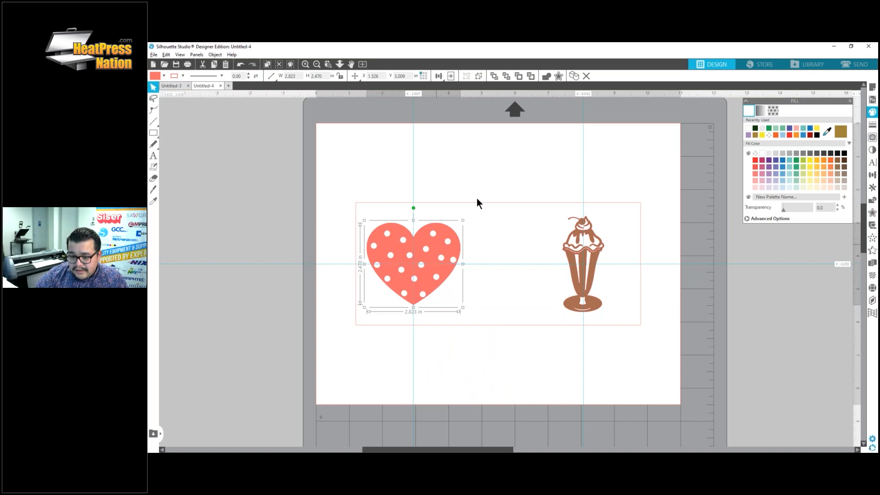
click(499, 212)
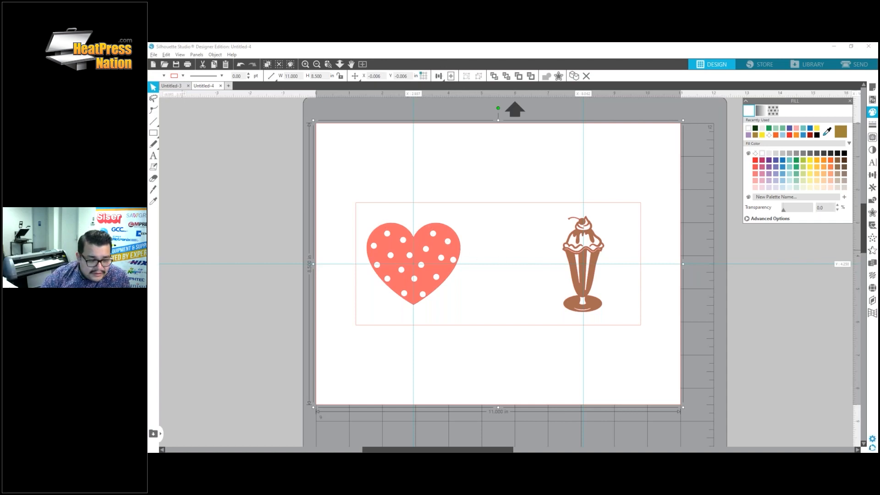
Step: Place the "stand by me" image from the Webinar Files folder on the page and delete the polka dot heart
key(alt+Tab)
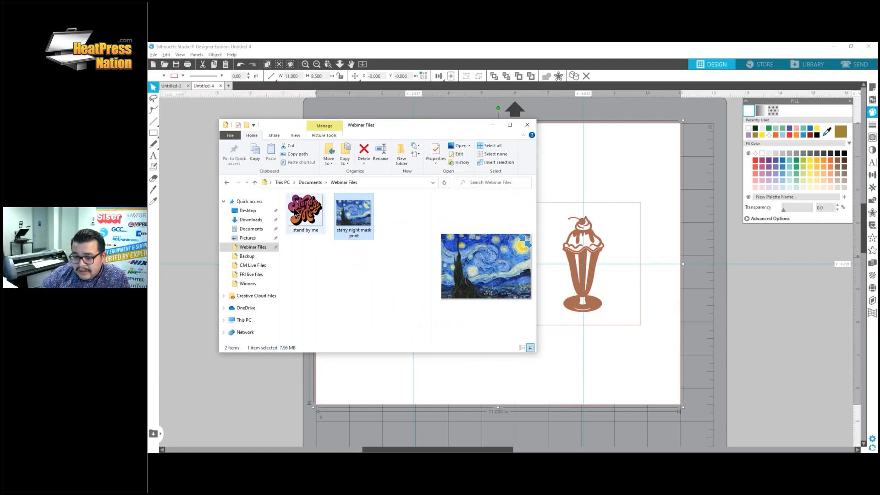
click(302, 211)
drag(304, 211, 624, 246)
click(489, 126)
click(438, 250)
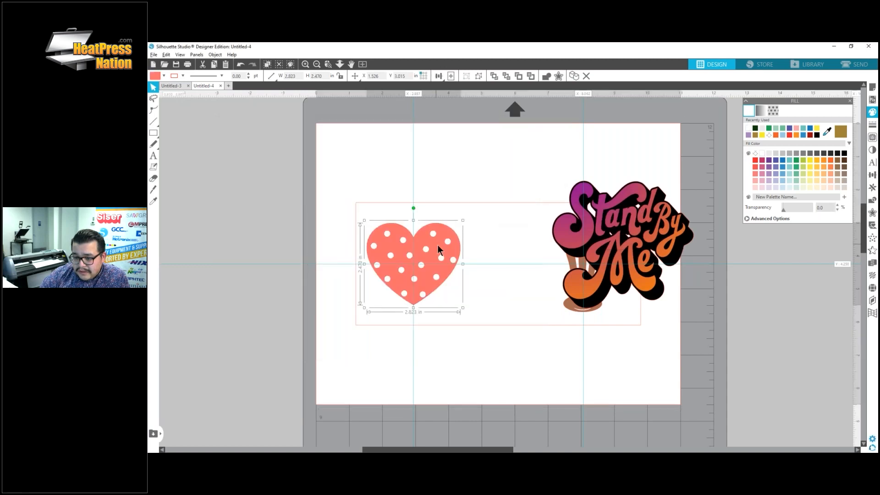
key(Delete)
Step: Scale the Stand By Me image to about 3 in wide and center it on the left-hand vertical guide
drag(621, 222, 415, 236)
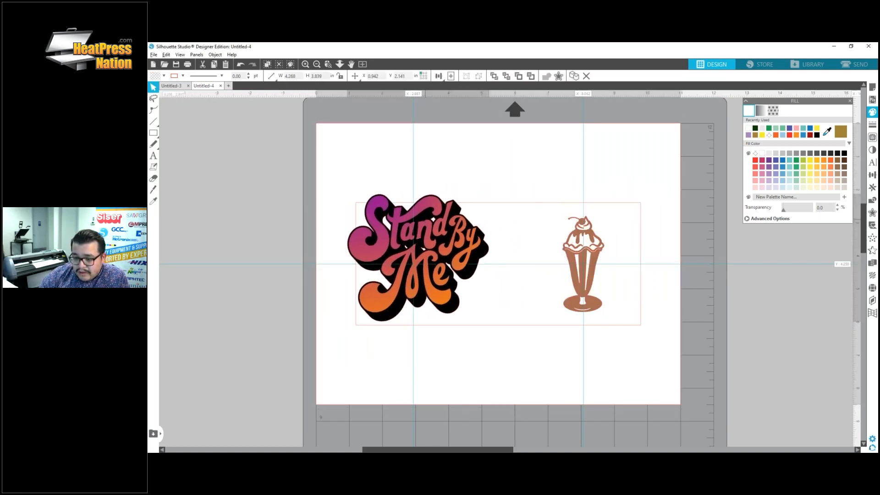
drag(487, 195, 458, 223)
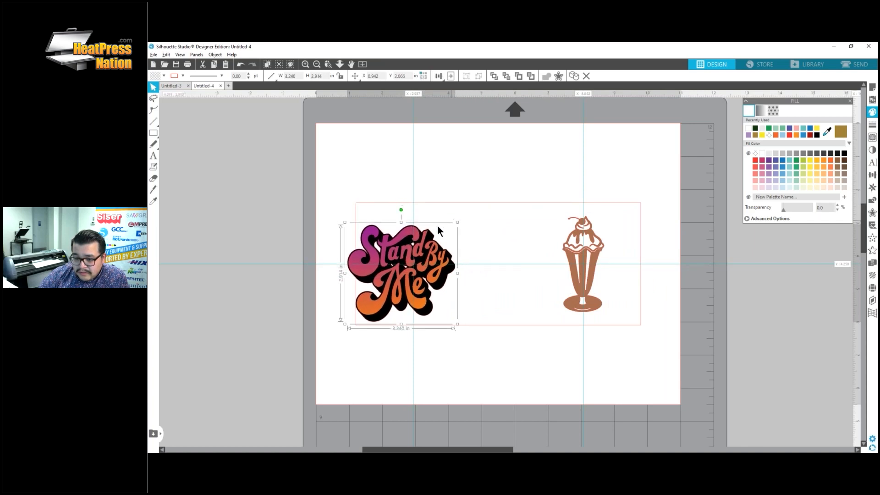
drag(399, 250, 412, 240)
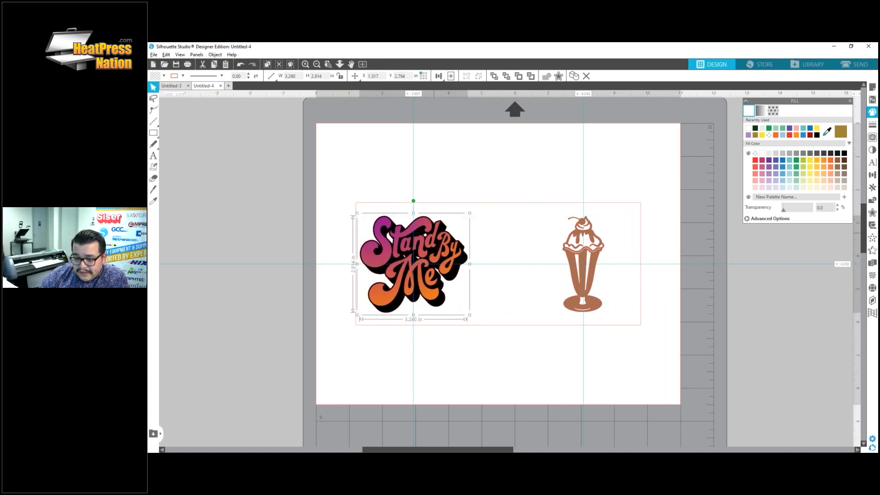
drag(467, 213, 438, 238)
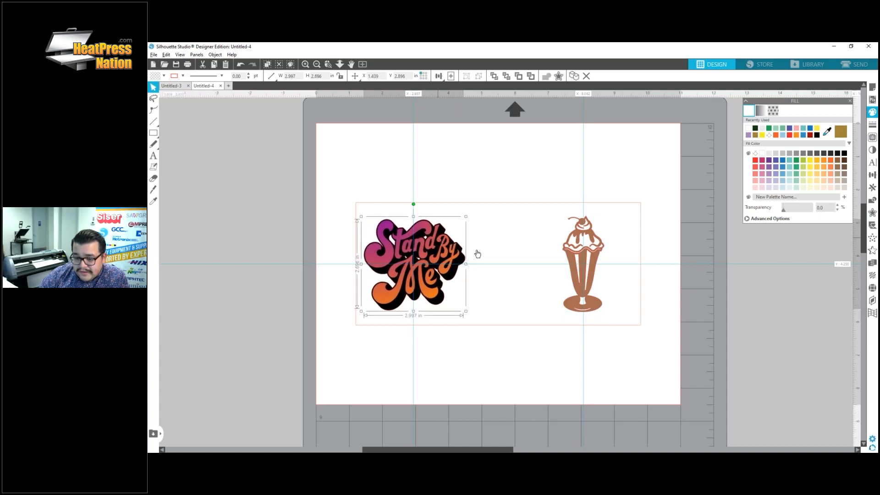
Step: Replace the ice cream design with a text holding a first name and, on the second line, "+" and a second first name
click(573, 242)
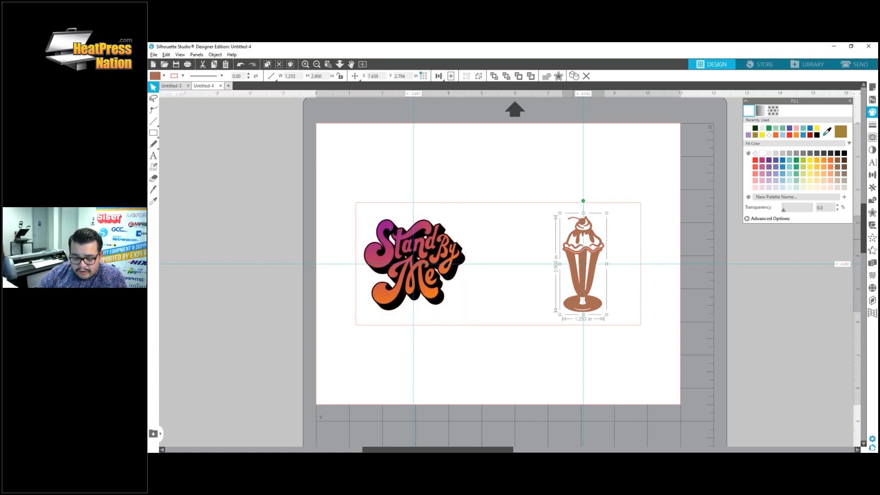
key(Delete)
click(155, 156)
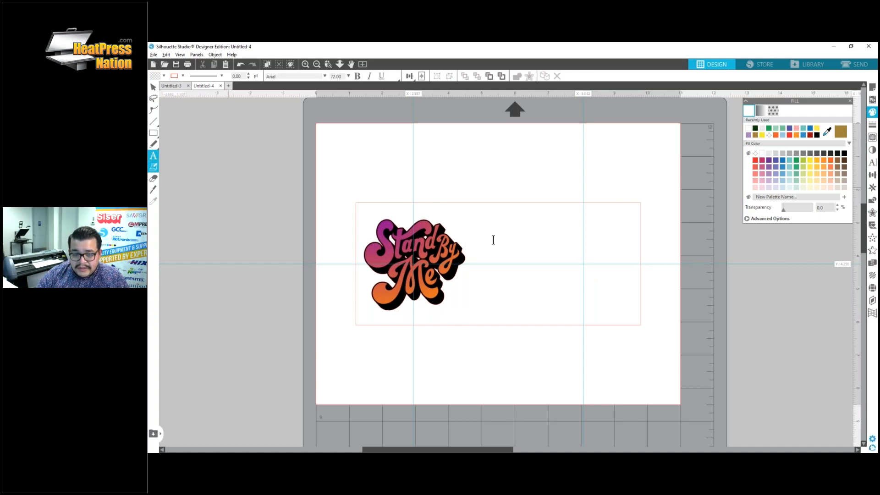
click(561, 232)
text(Jen)
key(Return)
text(+ C)
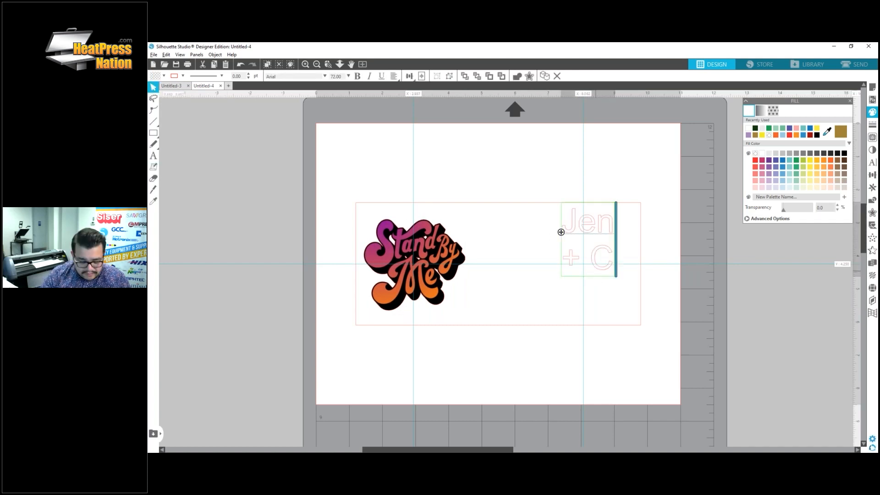
text(ourtney)
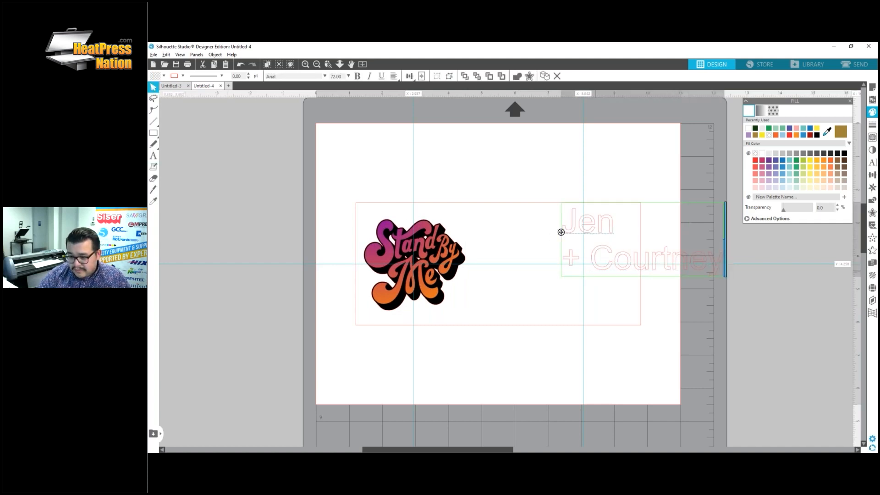
Step: Move the second first name onto its own line below the "+" and add "BFF's" as the last line
key(Left)
key(Left)
key(Left)
key(Left)
key(Left)
key(Left)
key(Left)
key(Left)
key(Return)
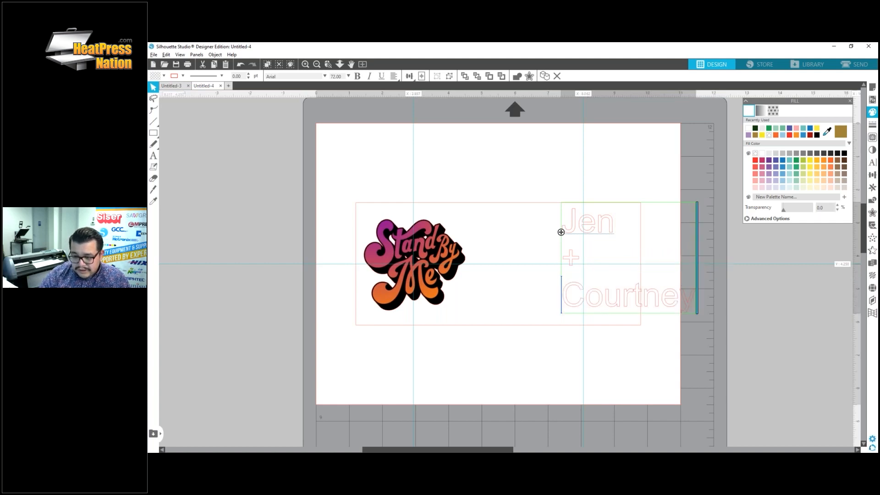
key(Return)
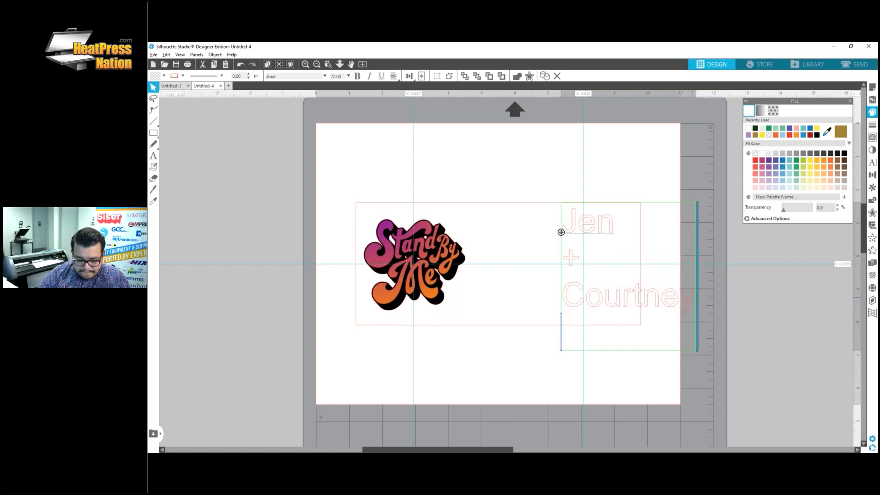
text(BFF')
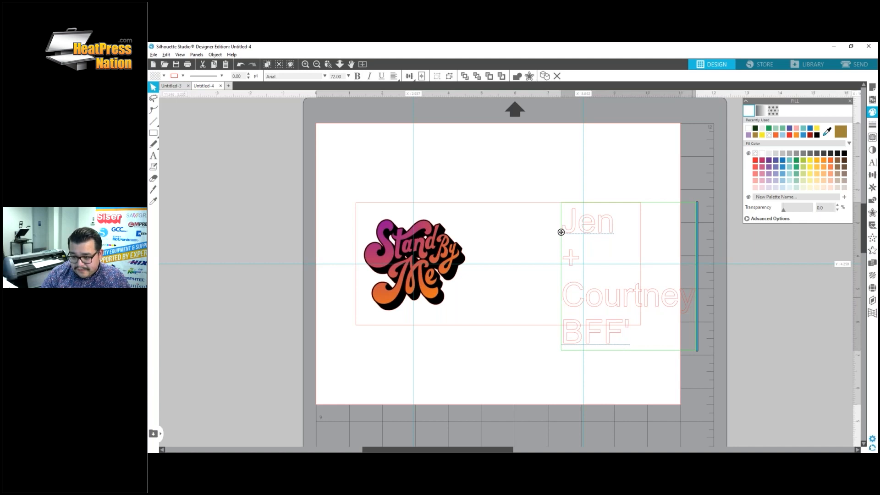
text(s)
Step: Center-align all the text lines and set their font to Attraction Personal Use
key(ctrl+a)
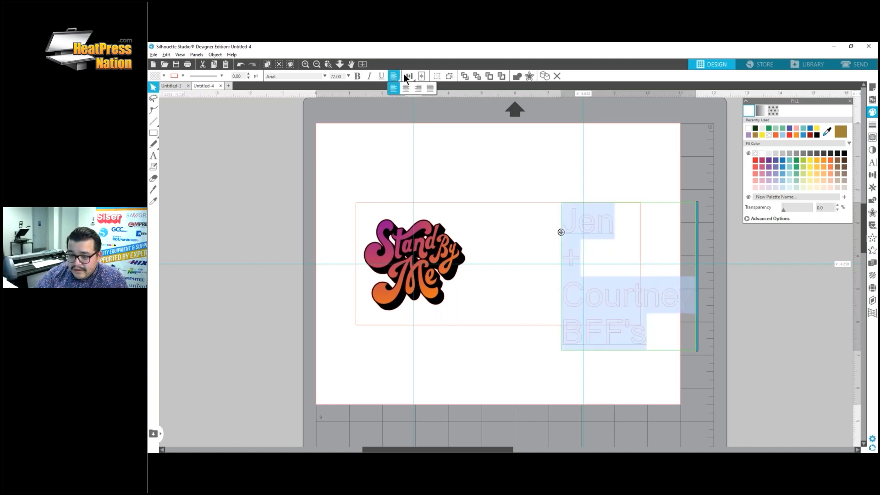
click(394, 76)
click(408, 89)
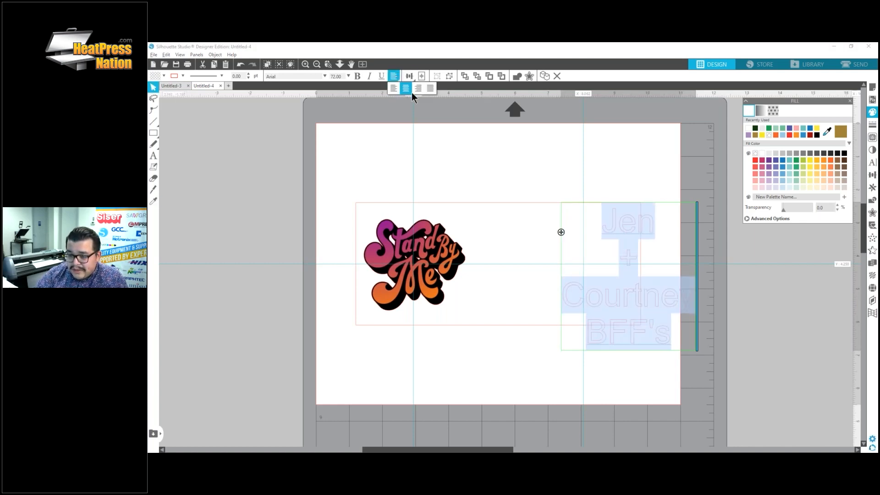
click(873, 163)
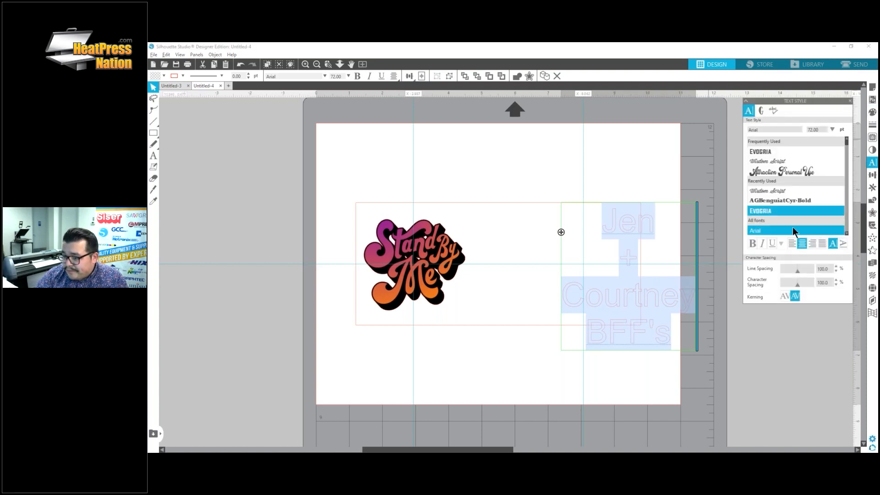
click(776, 152)
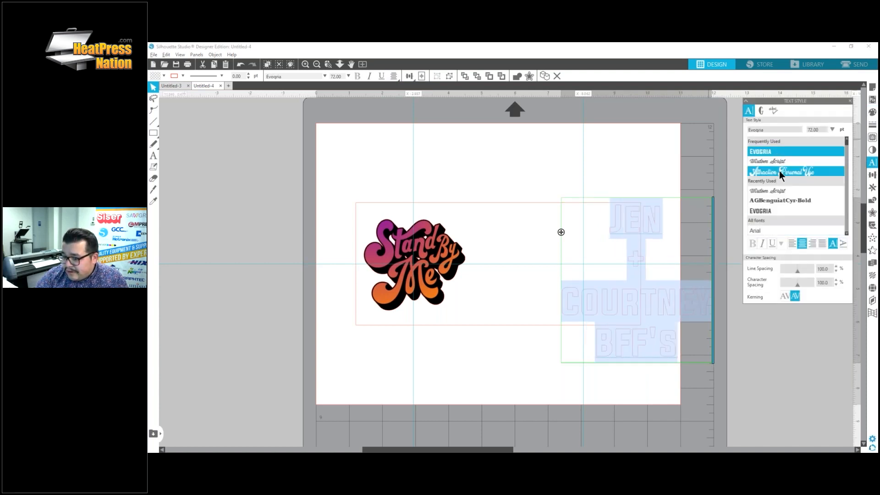
click(781, 170)
Step: Fill the text with dark green and reduce its line spacing to 50%
click(872, 112)
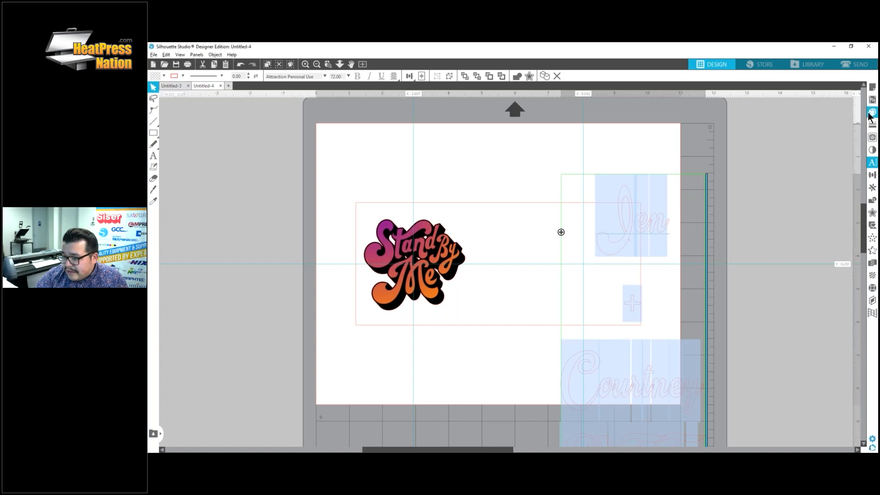
click(755, 129)
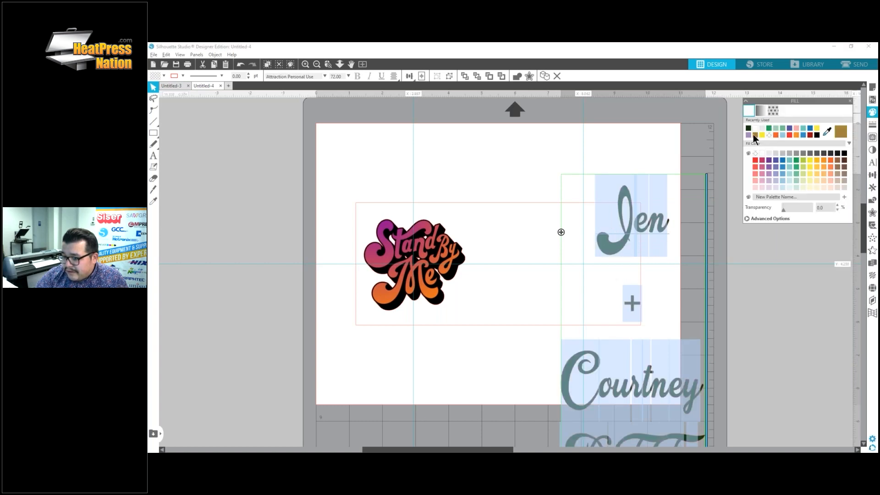
click(872, 162)
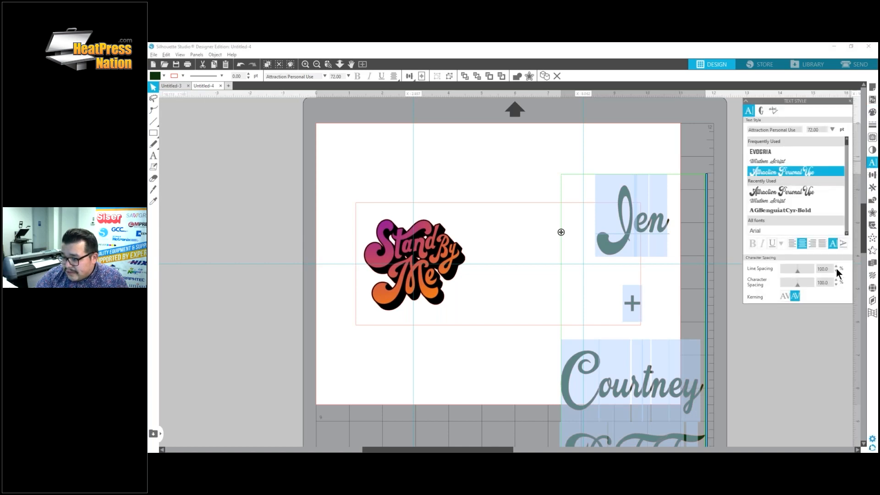
click(836, 270)
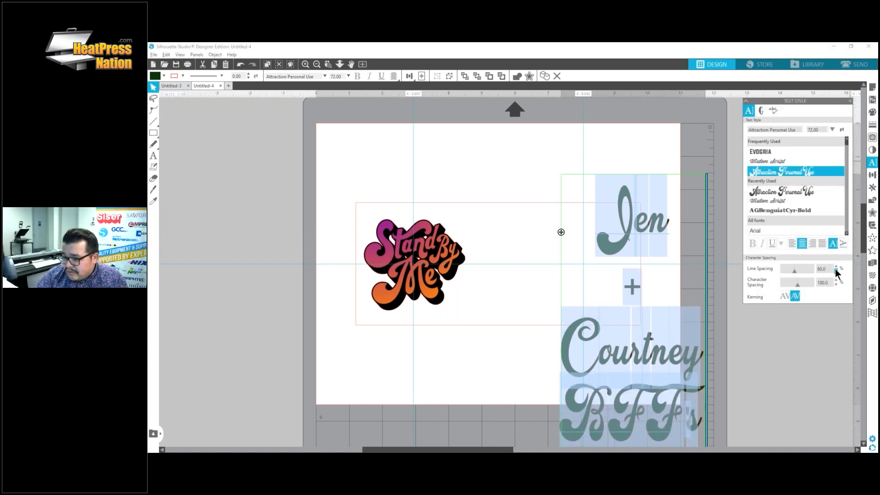
click(835, 271)
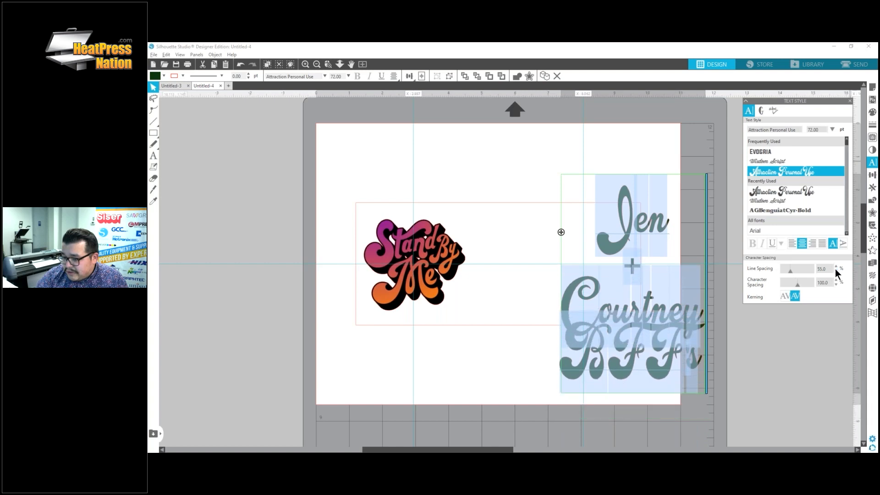
click(836, 271)
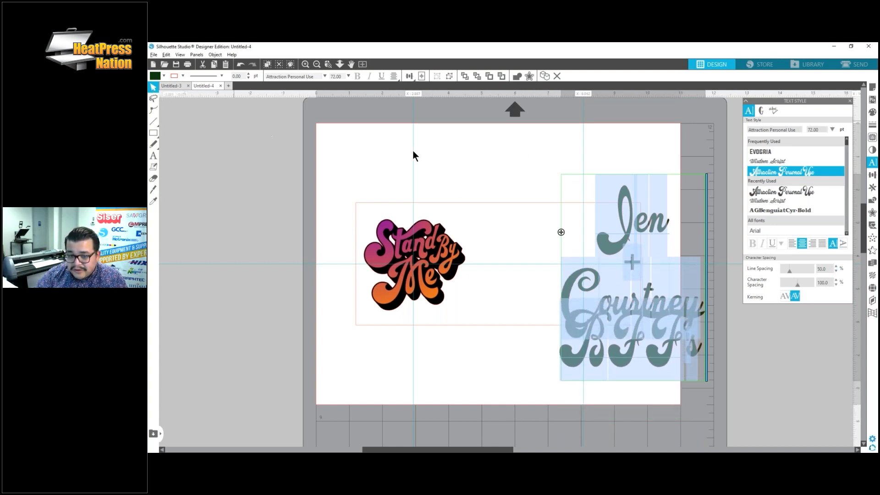
Step: Scale the text block to about 2.37 in wide and center it on the right-hand vertical guide inside the frame
click(513, 162)
click(622, 227)
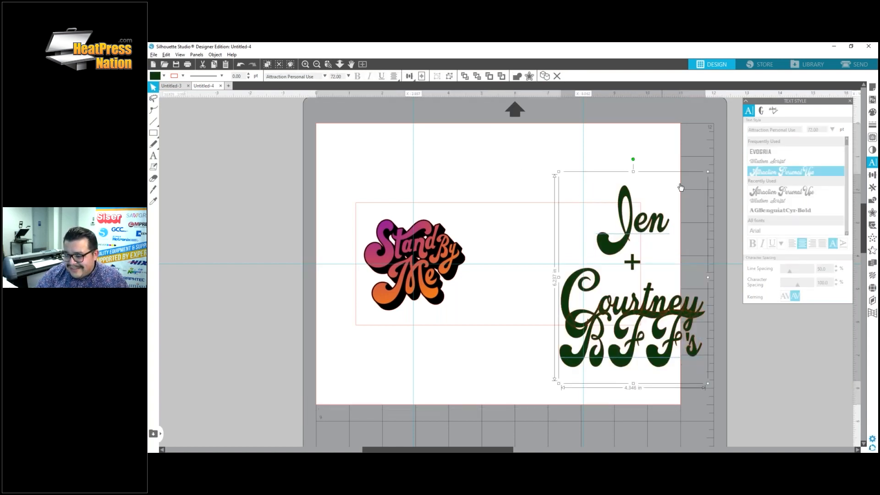
drag(708, 171, 581, 235)
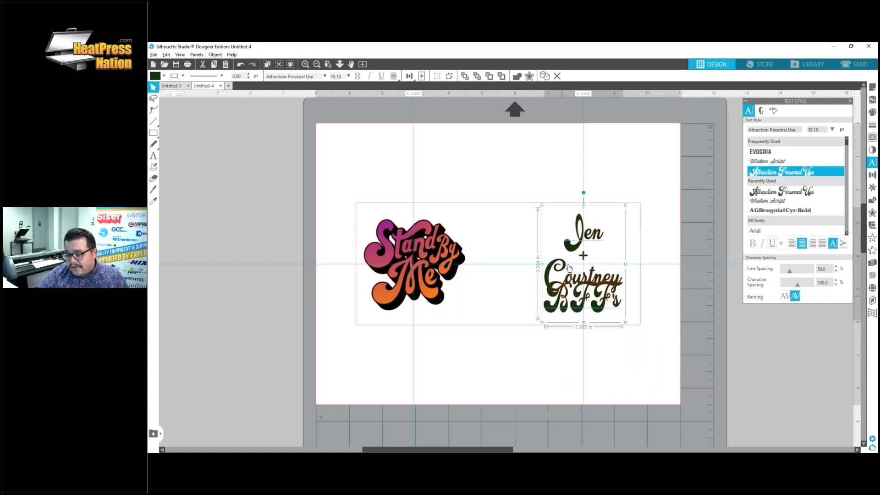
click(656, 216)
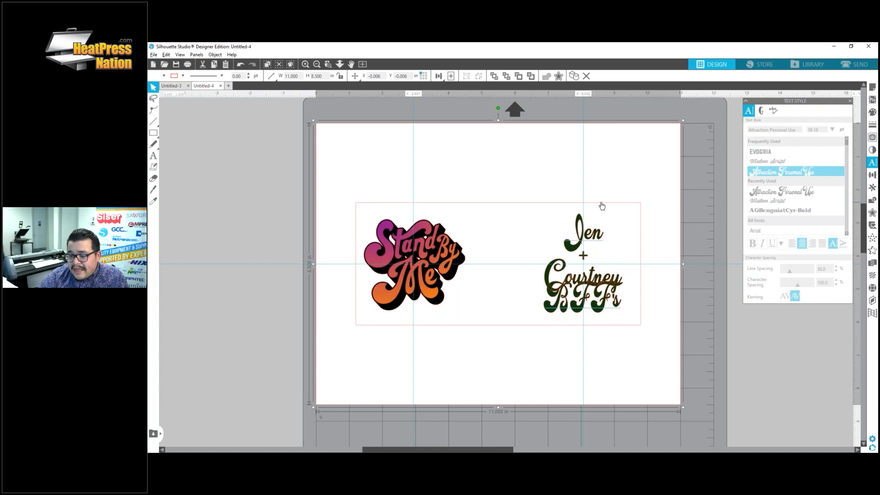
click(690, 165)
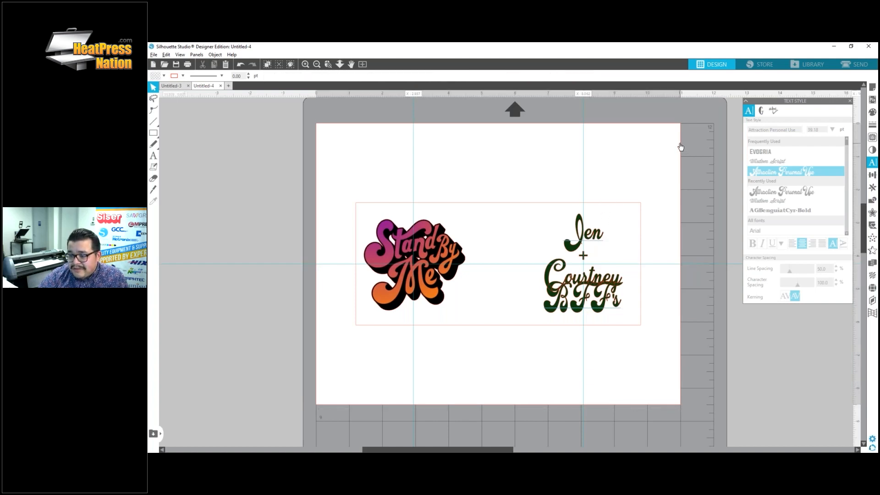
Step: Set the mug template's outline to light gray with a thickness of 0.50 pt
click(681, 143)
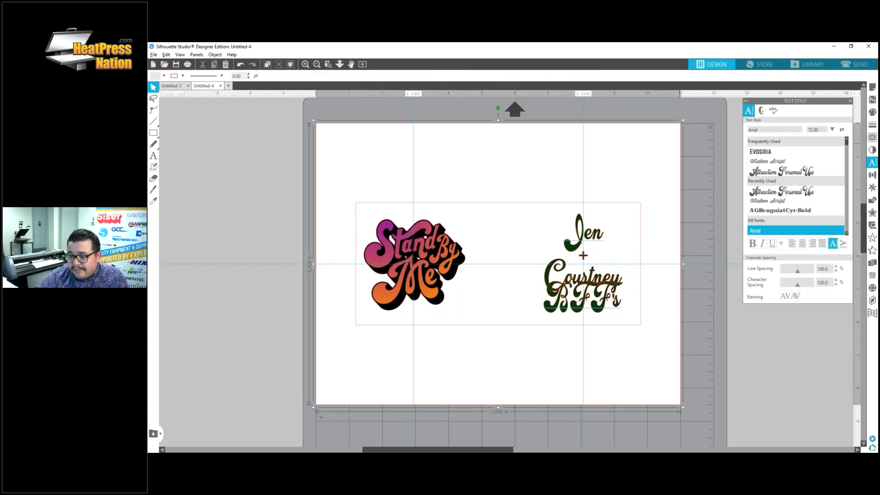
click(873, 124)
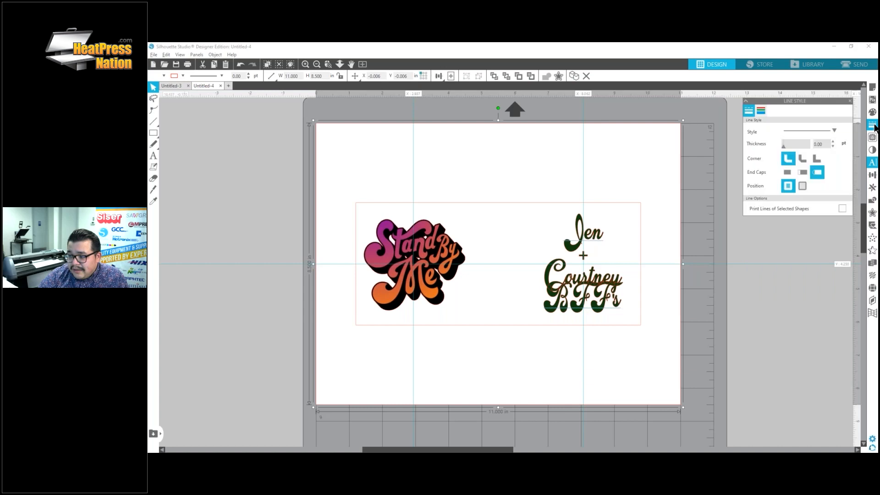
click(833, 142)
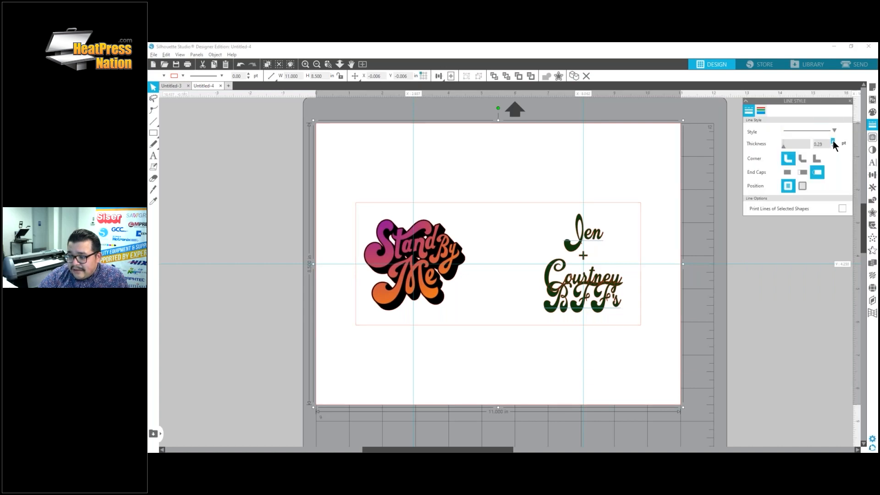
click(762, 111)
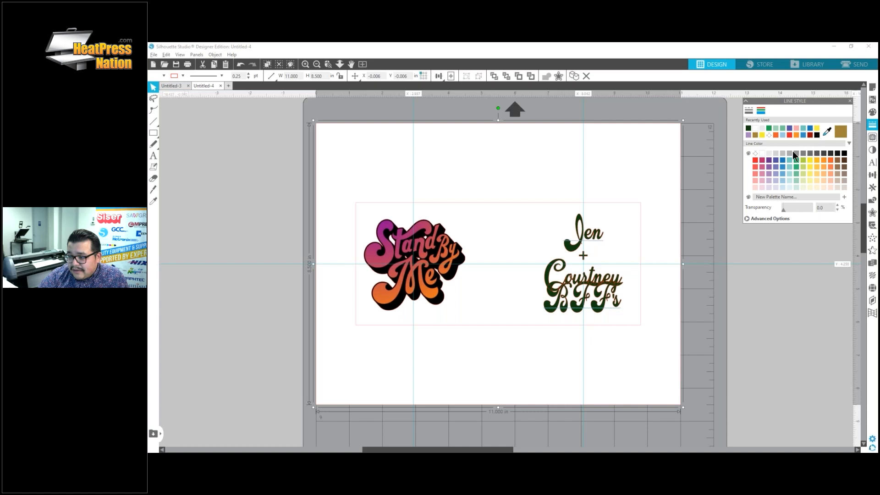
click(781, 152)
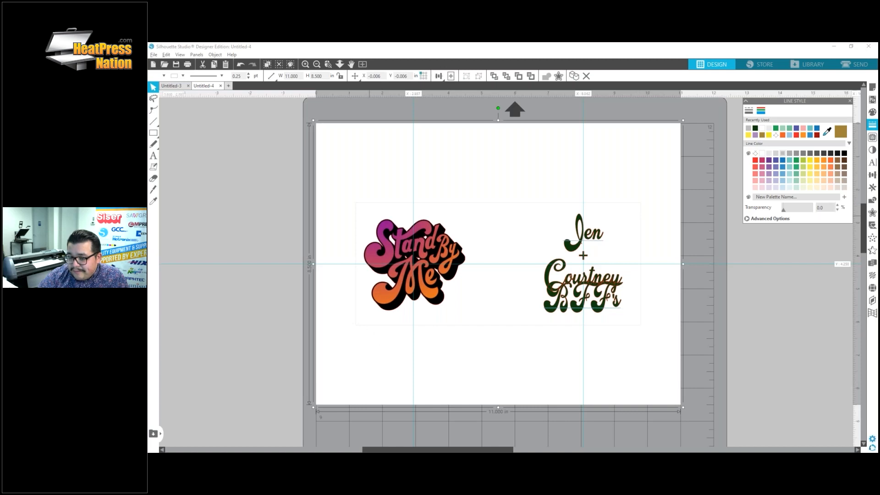
click(750, 111)
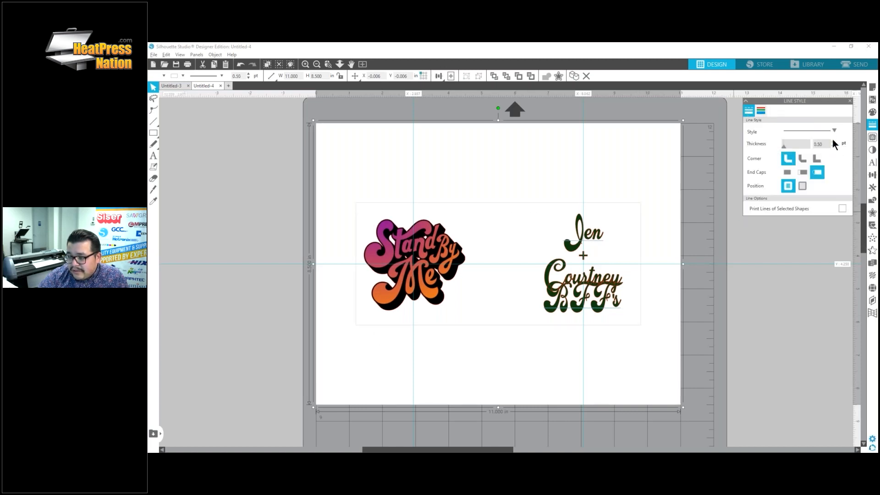
click(674, 193)
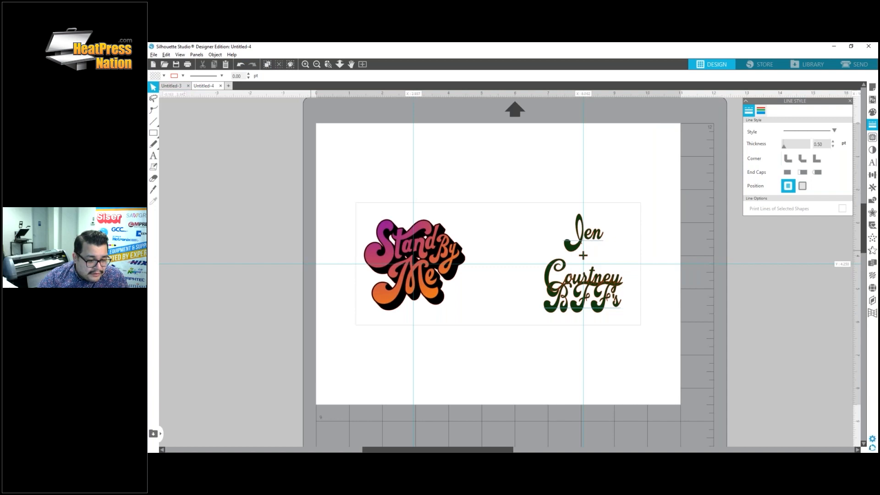
Step: Import the dark geometric background image from the file folder and send it behind the template and artwork
drag(148, 138, 354, 137)
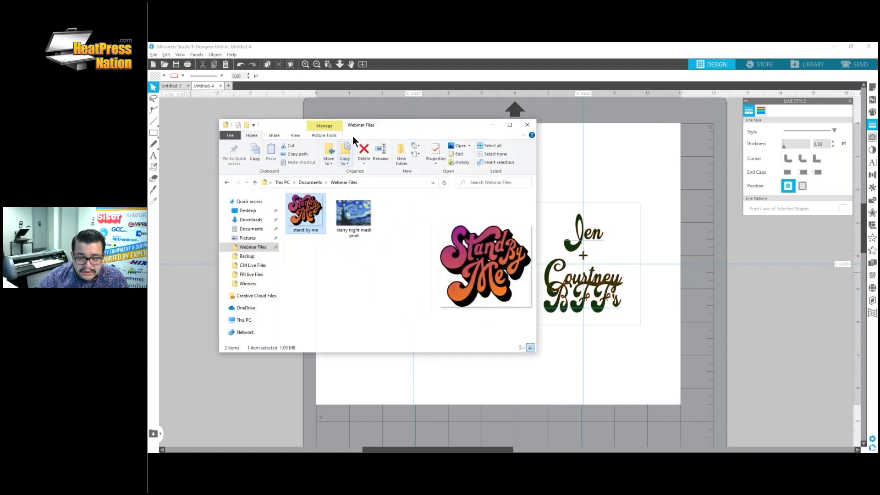
drag(301, 125, 149, 125)
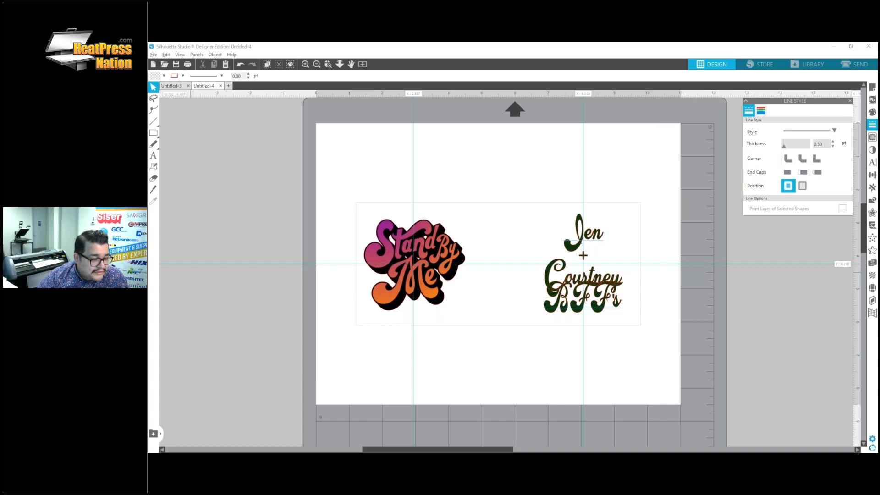
drag(217, 265, 486, 265)
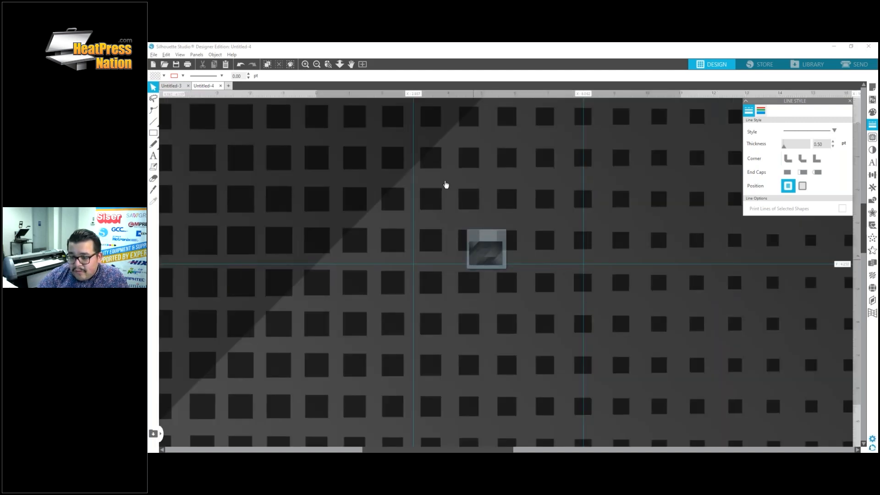
click(317, 64)
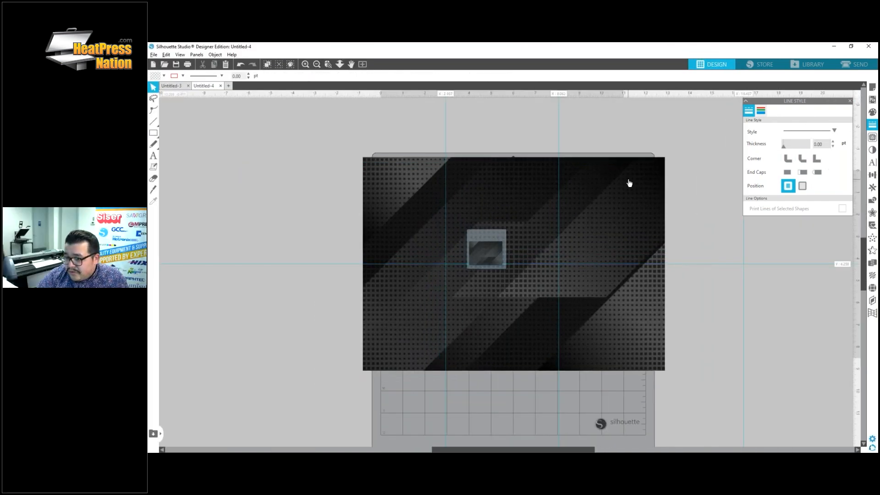
click(629, 184)
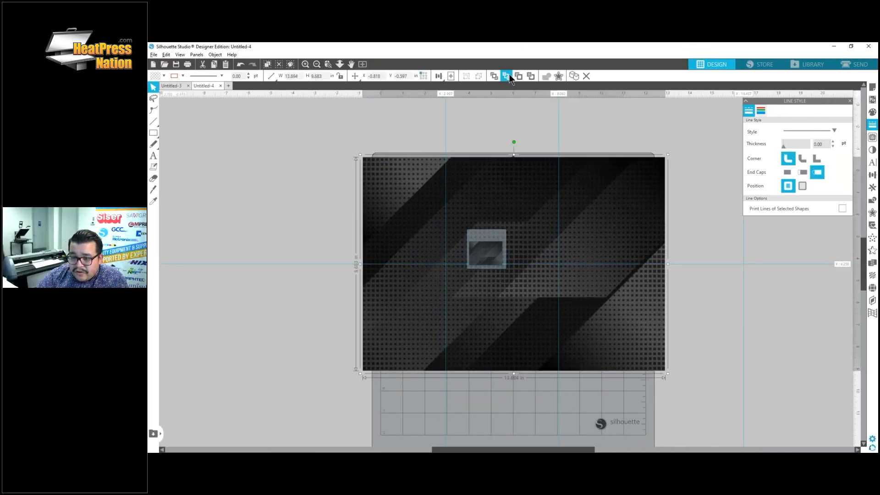
click(509, 74)
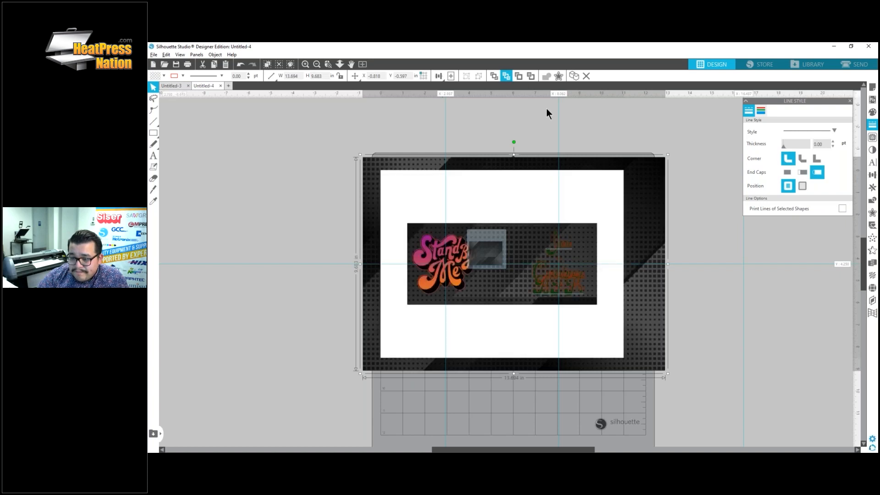
Step: Scale the dark background image down to about 9 in wide so it fills the mug frame within the page
drag(667, 155, 602, 197)
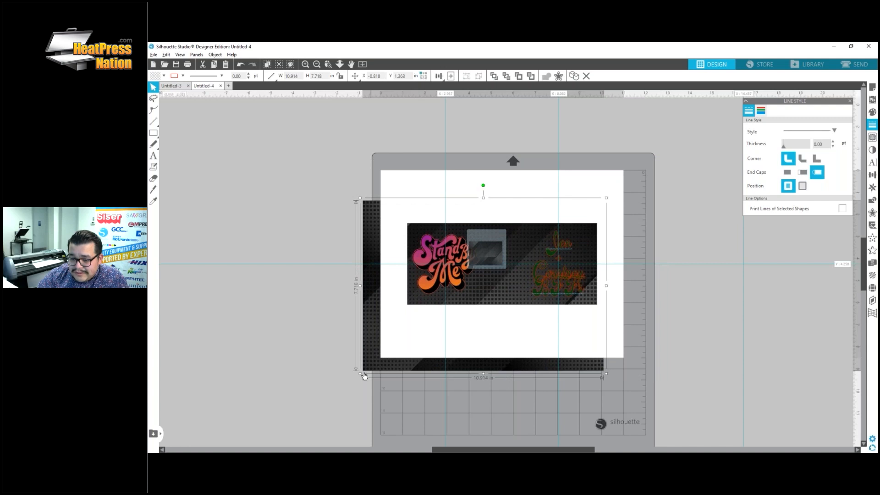
drag(360, 374, 395, 332)
click(702, 161)
click(608, 174)
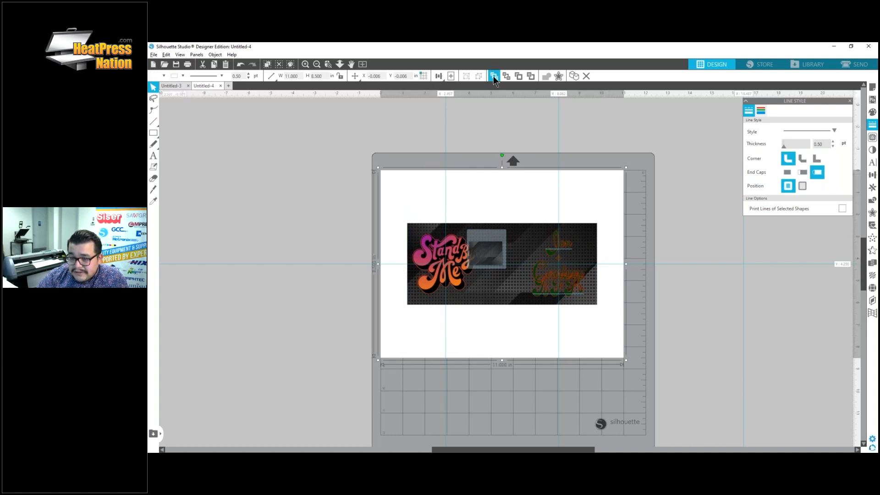
Step: Delete the dark background image from the mug template
click(684, 176)
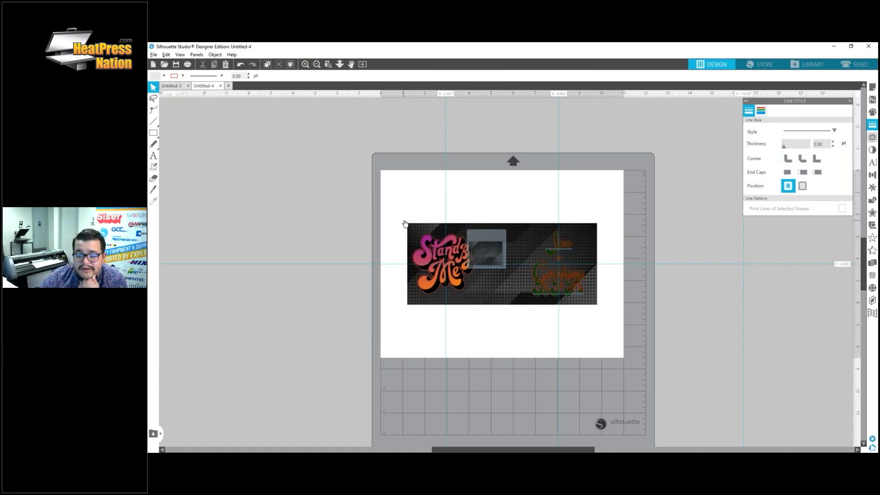
click(533, 239)
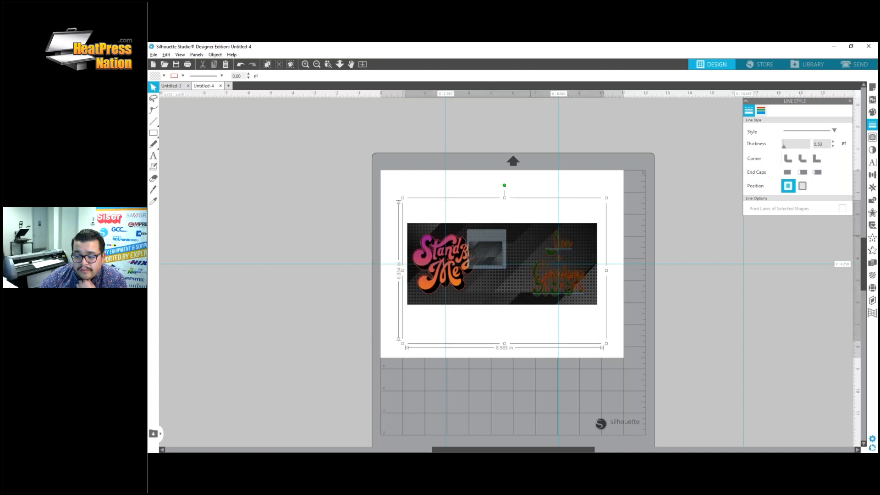
key(Delete)
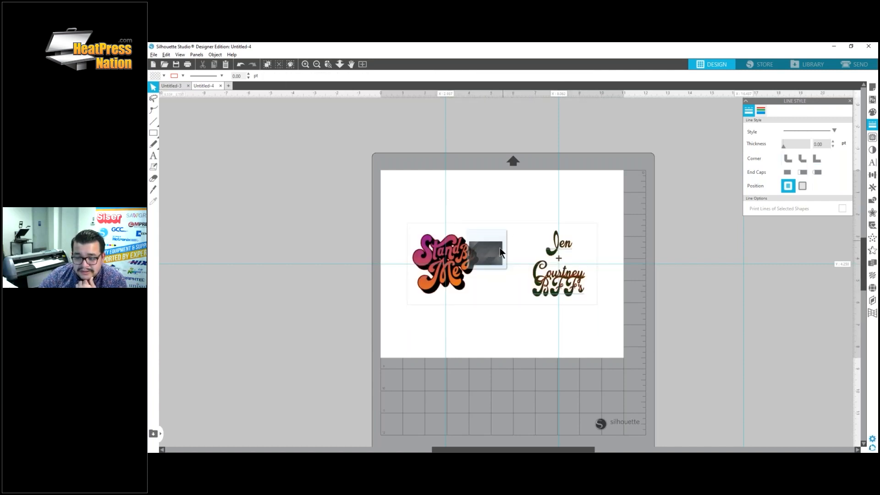
Step: Select the page template and open the print preview of the mug design
scroll(526, 250, up, 1)
scroll(527, 250, down, 3)
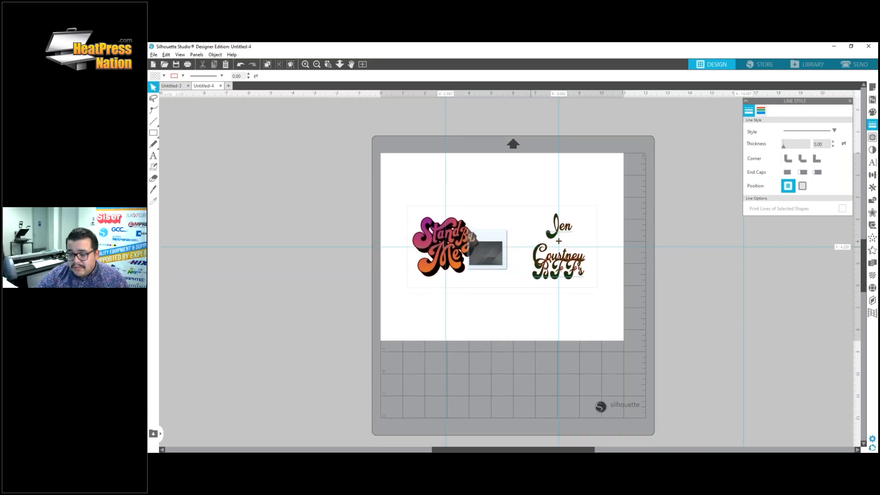
scroll(517, 220, down, 2)
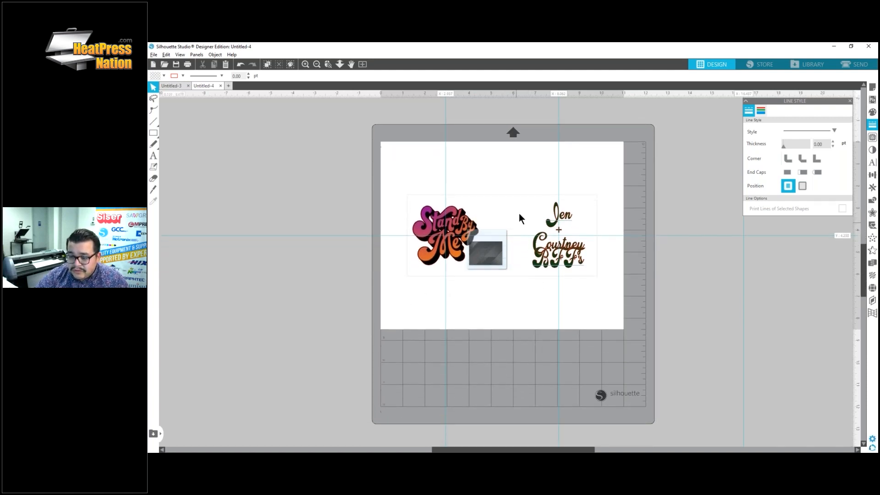
click(520, 172)
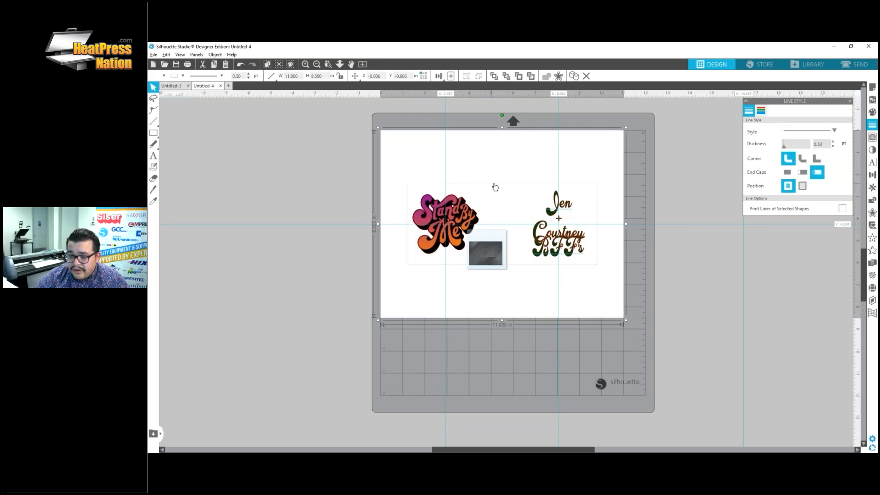
click(187, 64)
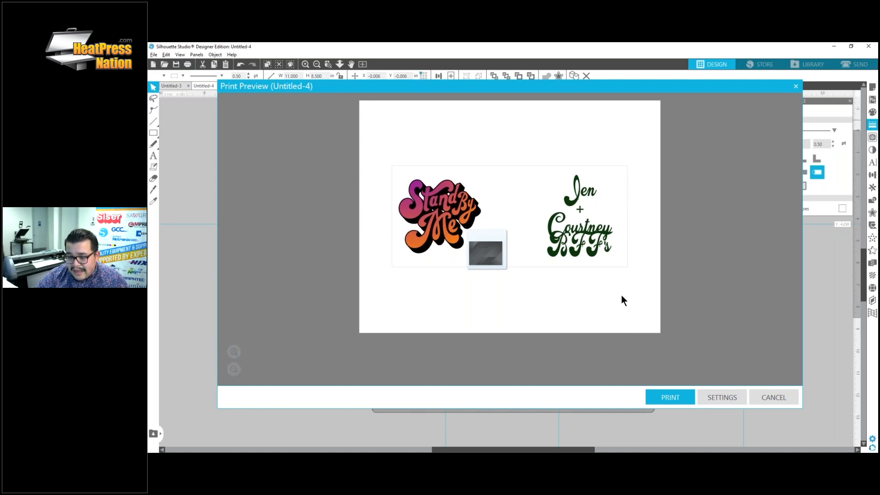
Step: Send the current page to Sawgrass Print Manager and print it on the SAWGRASS SG500 (Copy 1)
click(673, 398)
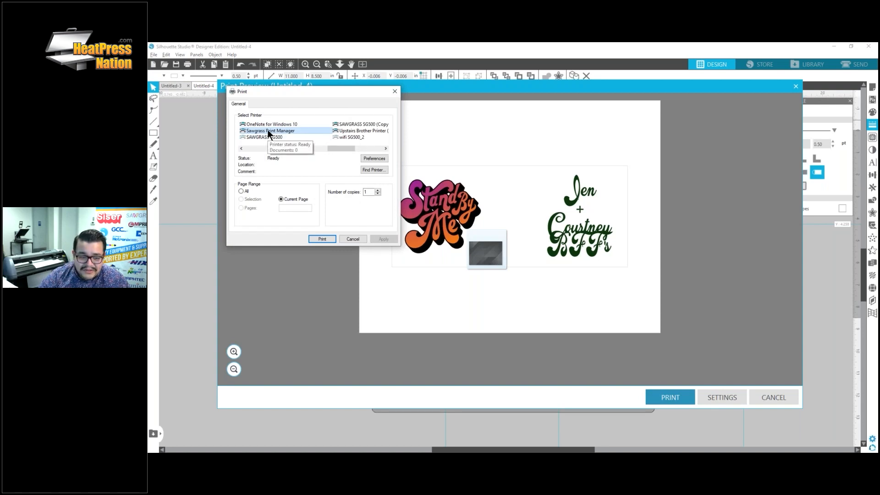
click(323, 239)
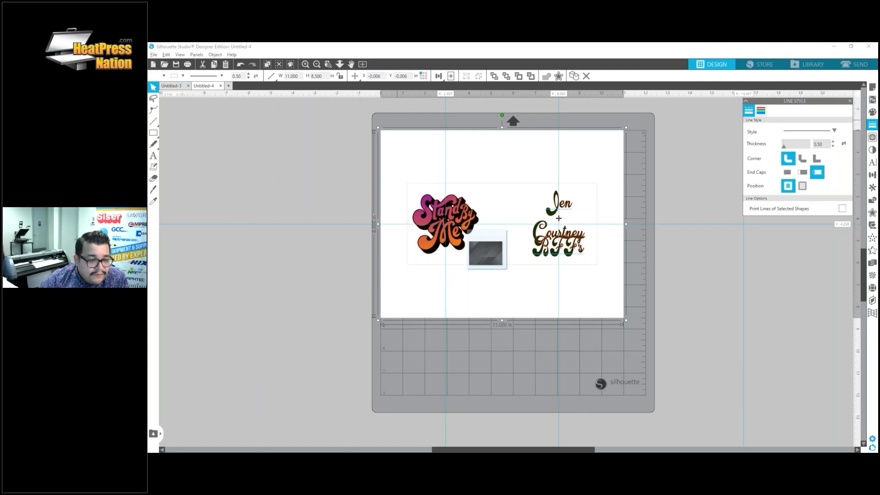
drag(149, 137, 364, 98)
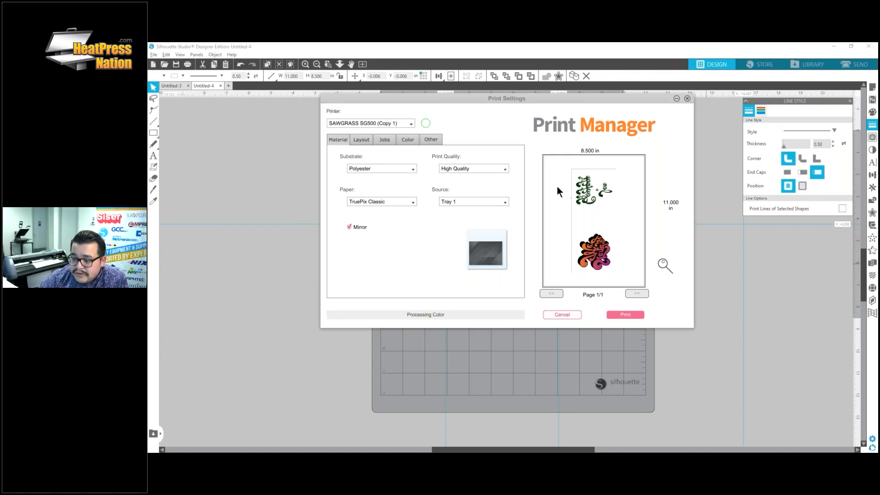
click(625, 315)
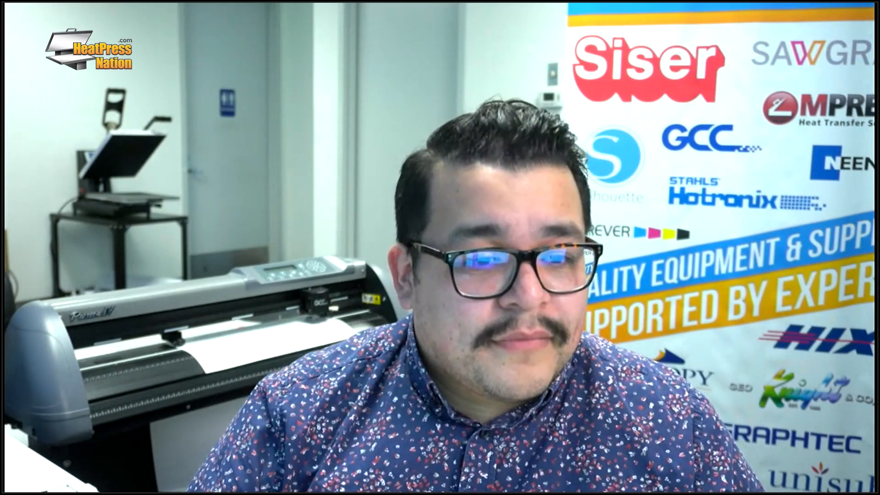